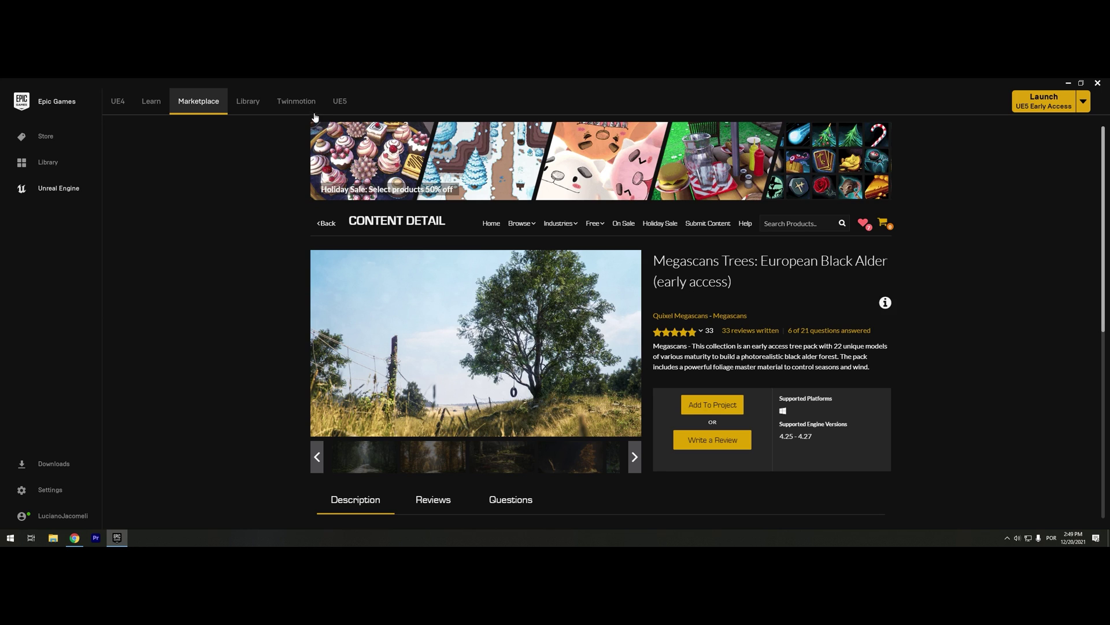
Add the Megascans Trees: European Black Alder pack to the UltimateFirePackVol1 project
click(249, 103)
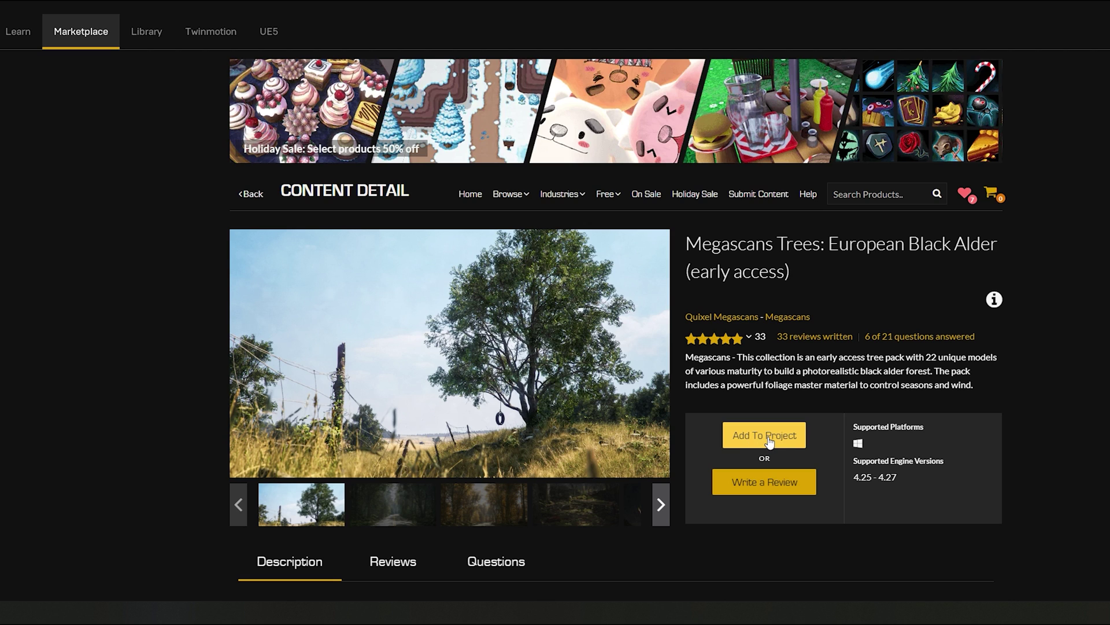
click(768, 439)
click(606, 268)
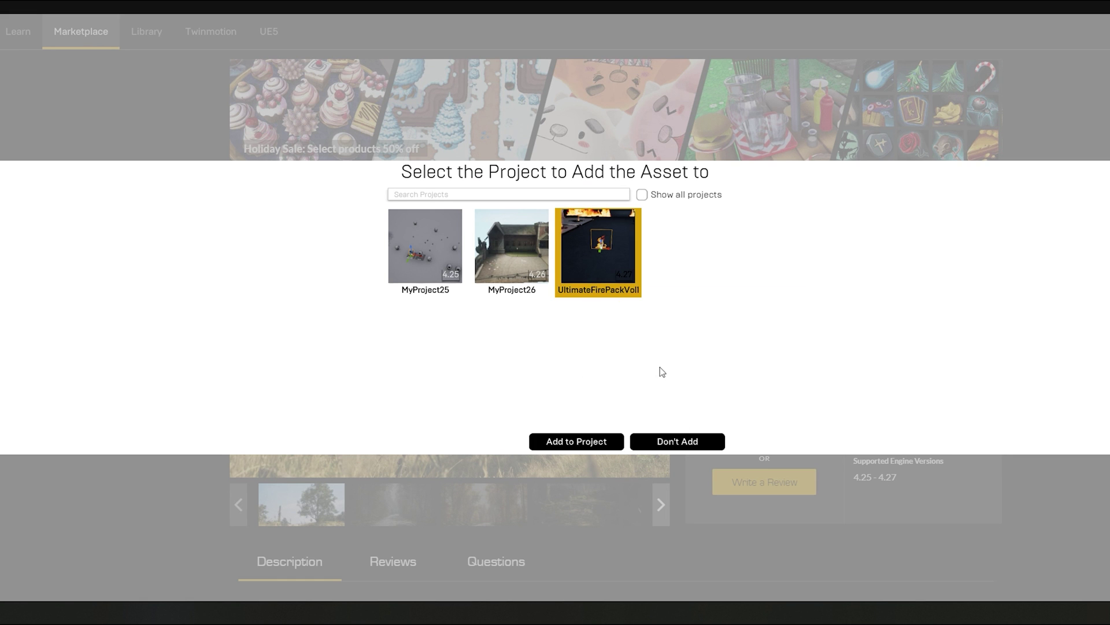
click(588, 443)
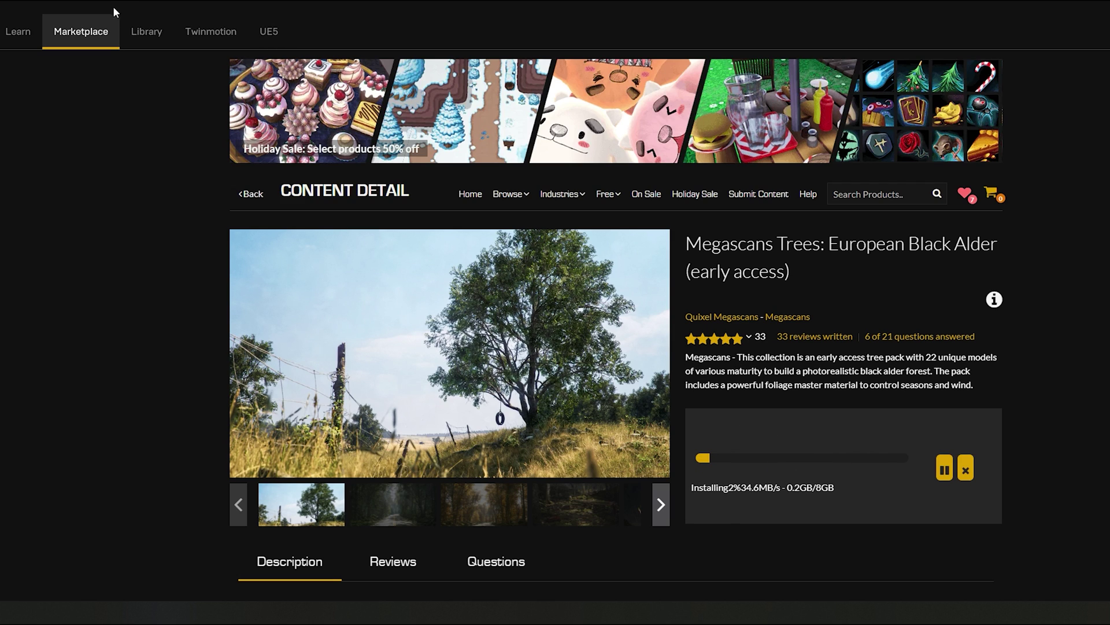
Switch to the UltimateFirePackVol1 project in Unreal Editor and open the BlackAlder_Asset_Zoo level from the BlackAlder Maps folder
click(147, 31)
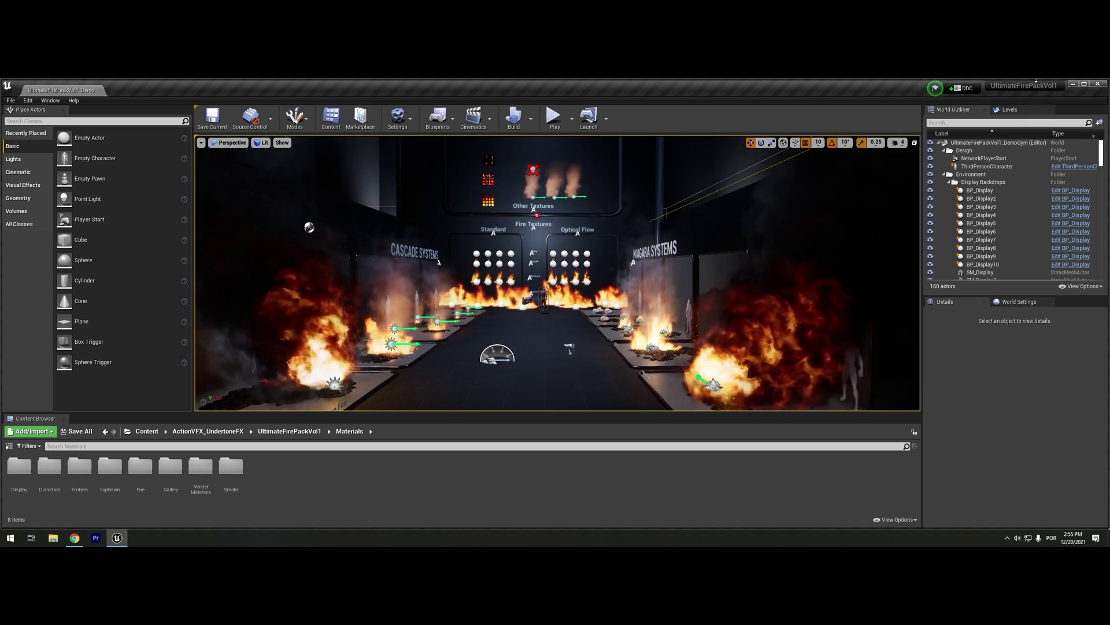
double_click(1041, 82)
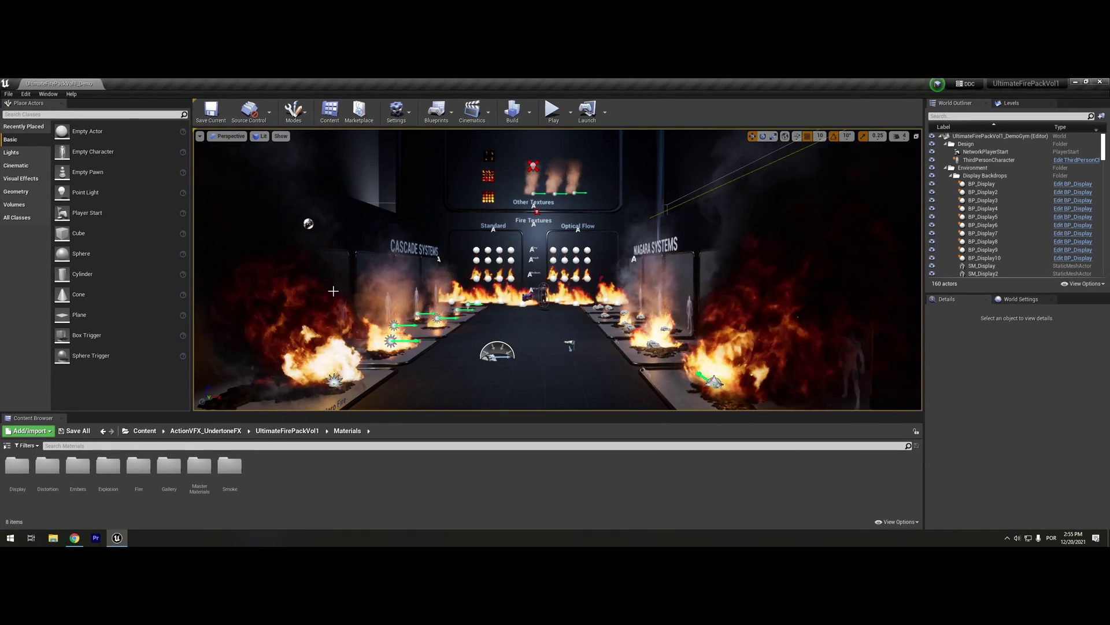
click(145, 431)
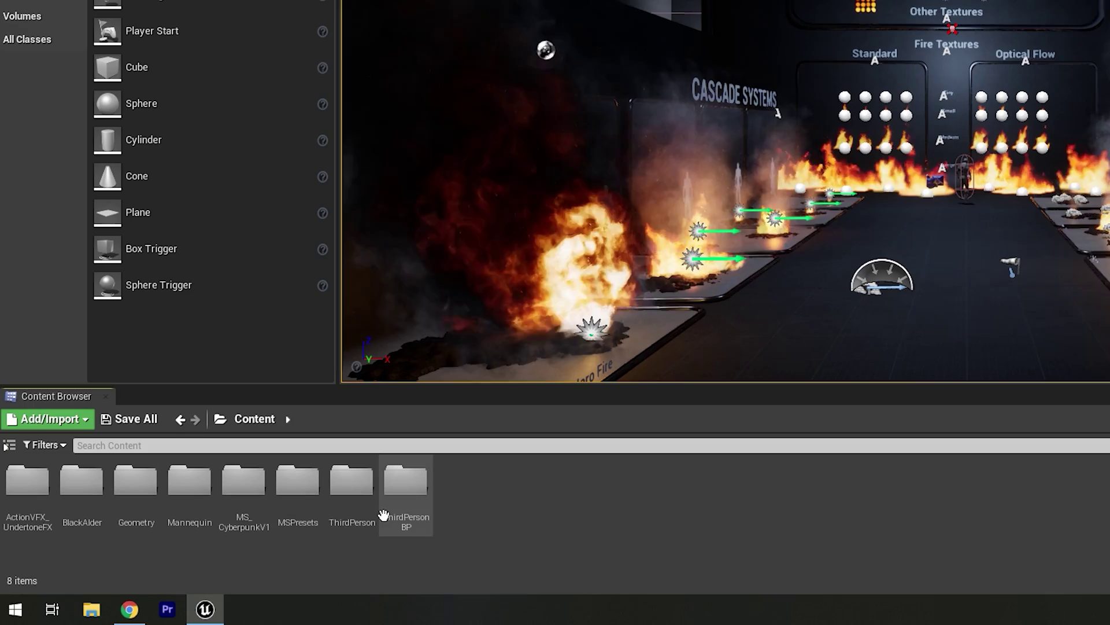
click(79, 484)
double_click(79, 483)
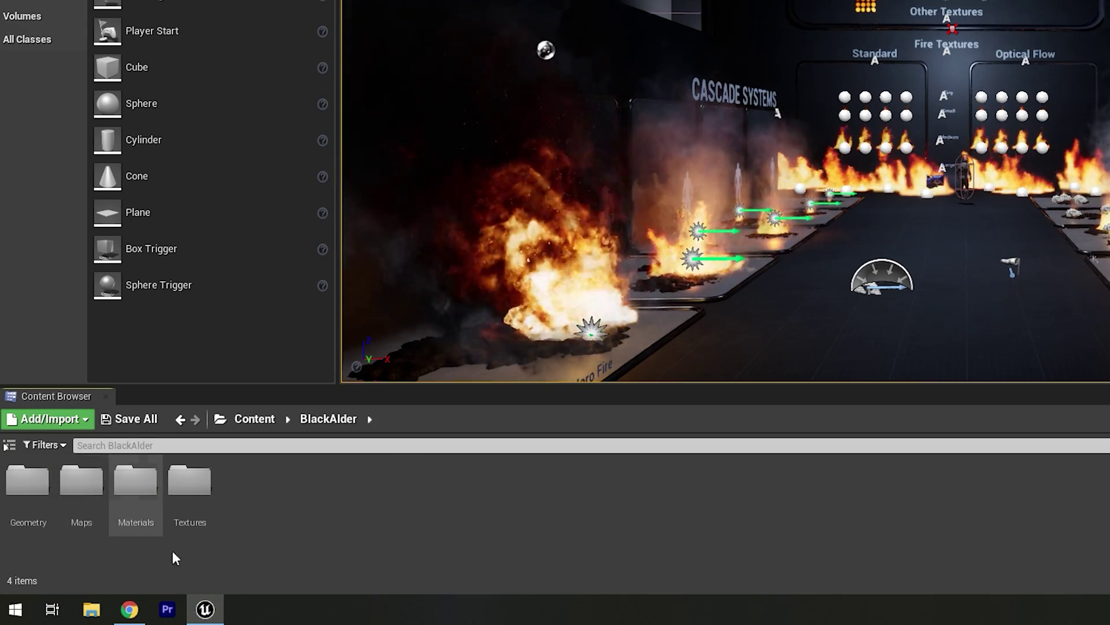
click(81, 483)
double_click(81, 483)
double_click(44, 492)
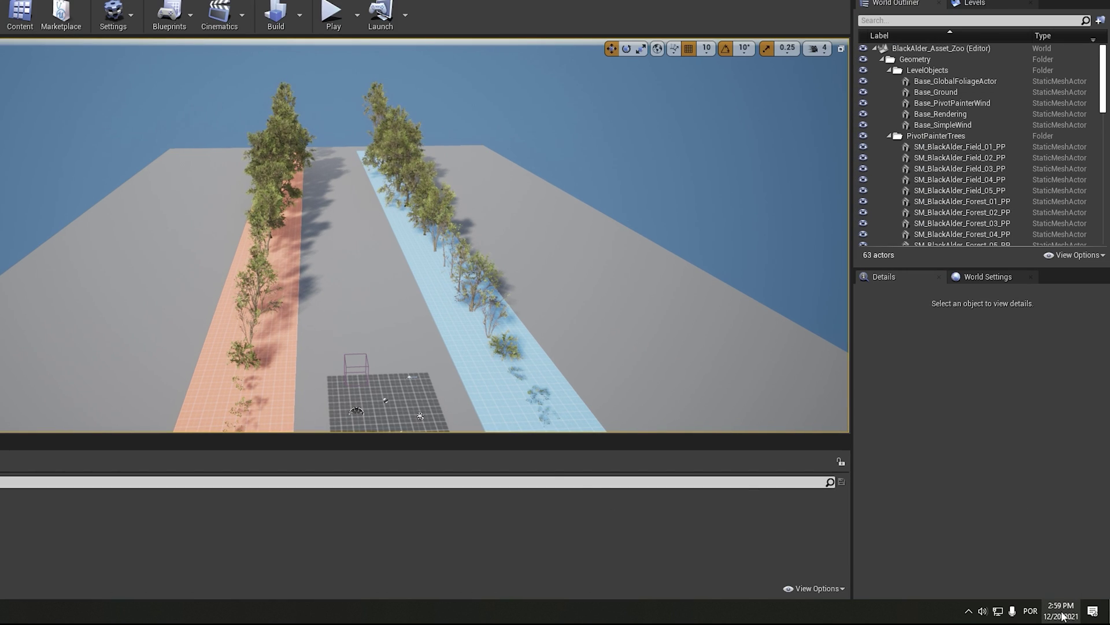
click(1063, 614)
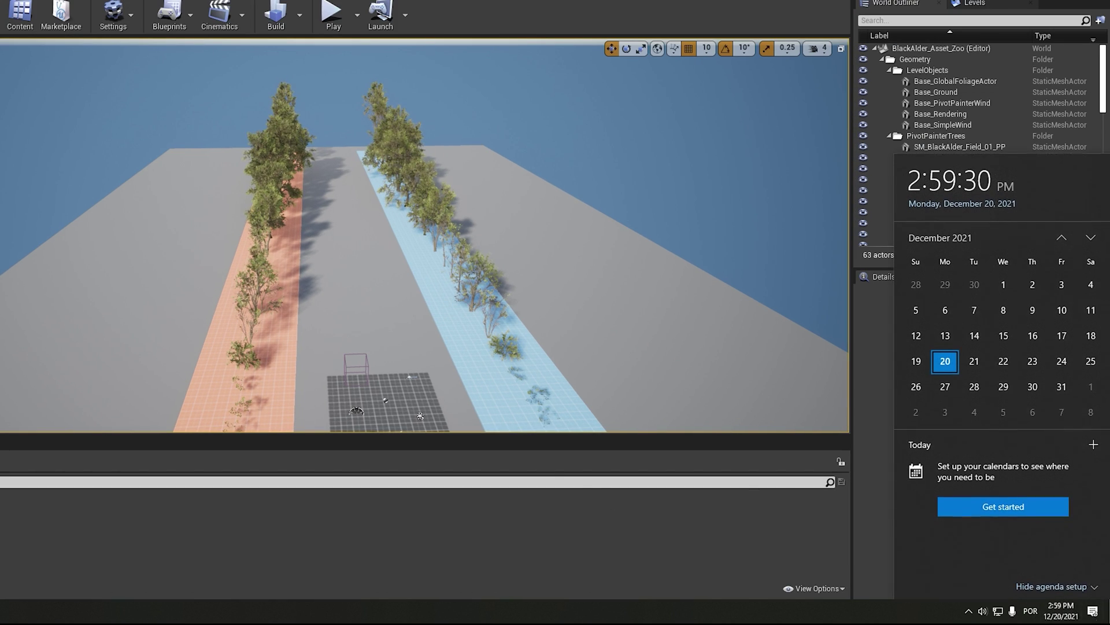
click(624, 533)
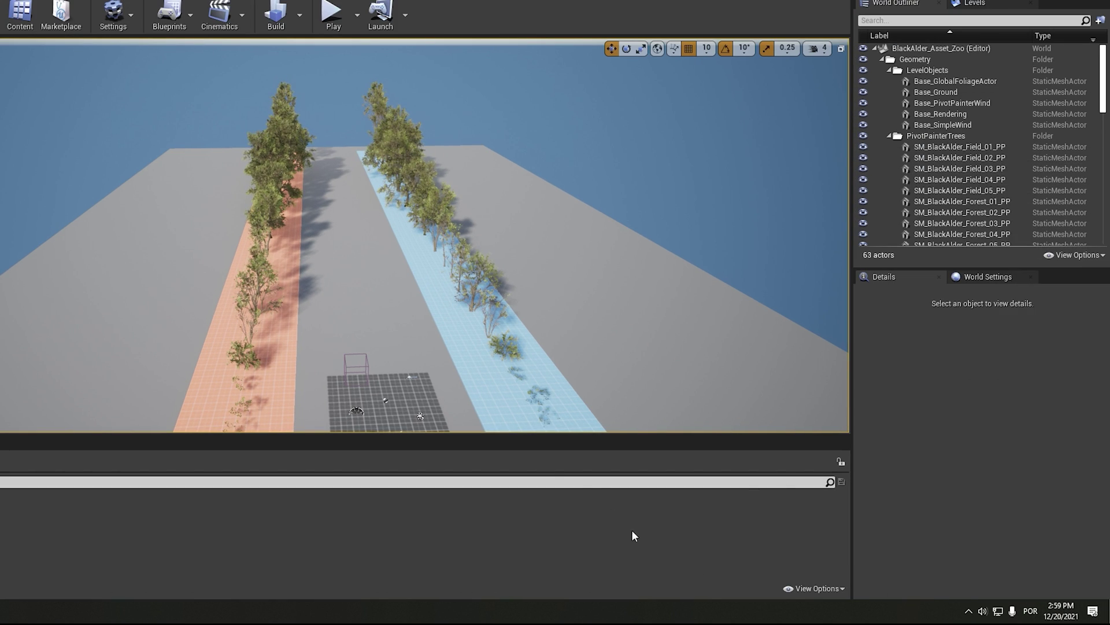
Examine the black alder trees and their shadows up close and from a distance, with the viewport enlarged
right_drag(324, 347, 324, 399)
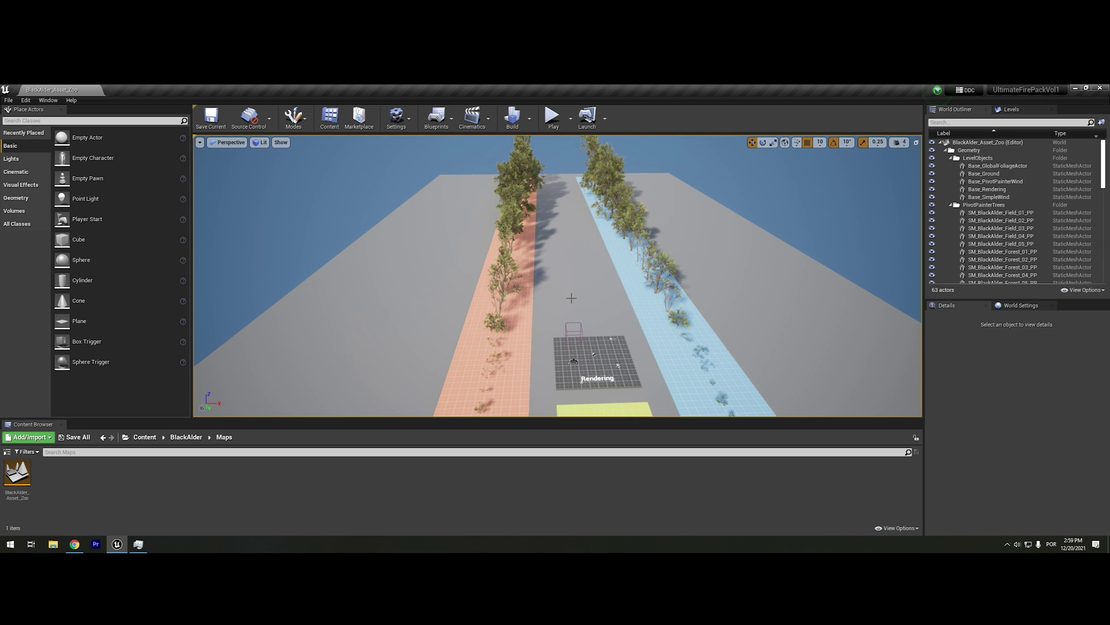
right_drag(574, 295, 596, 263)
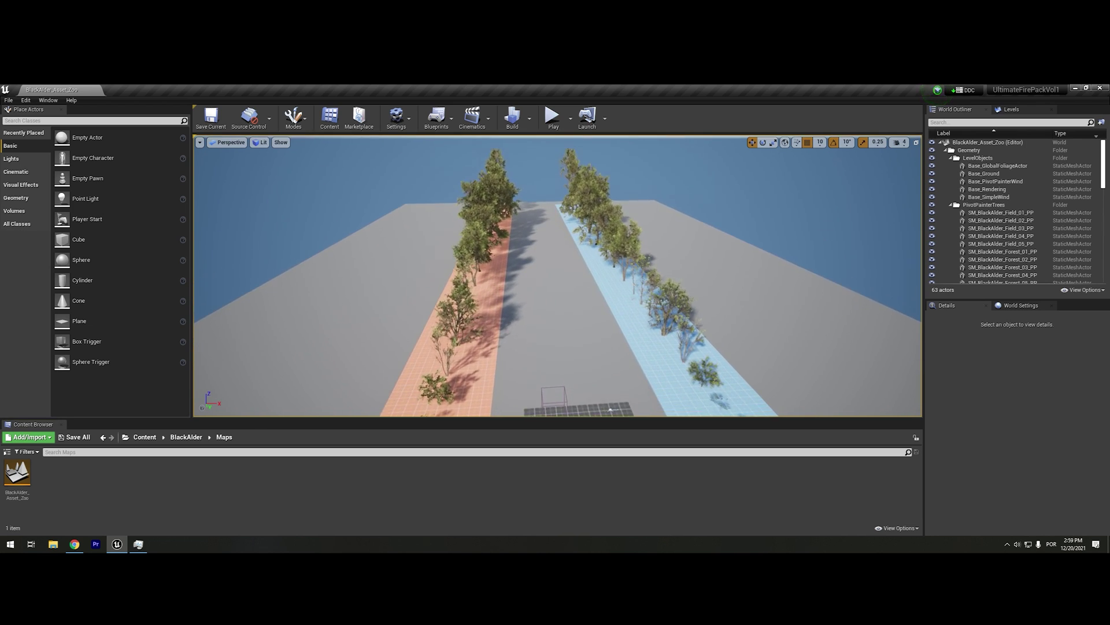
key(w)
right_drag(572, 315, 468, 315)
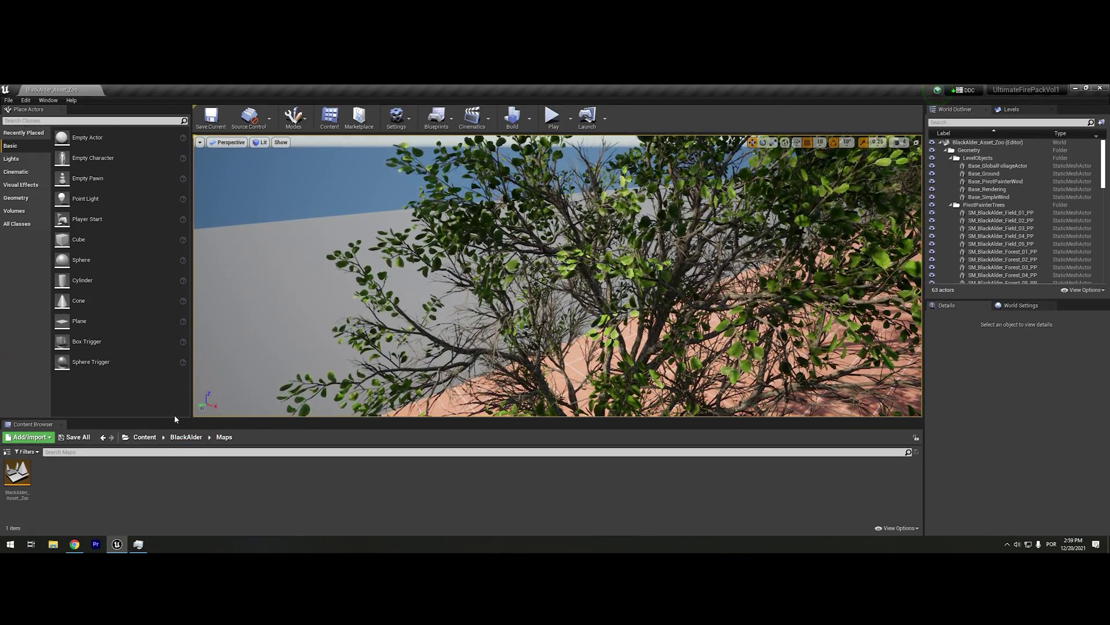
drag(179, 418, 187, 533)
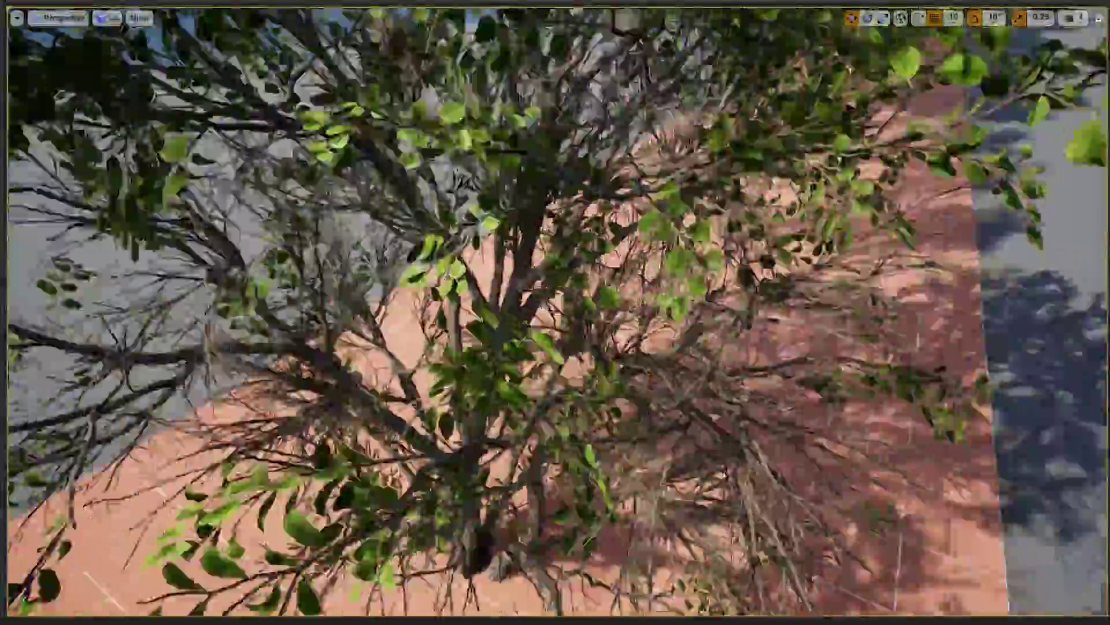
right_drag(557, 329, 439, 243)
right_drag(539, 293, 571, 287)
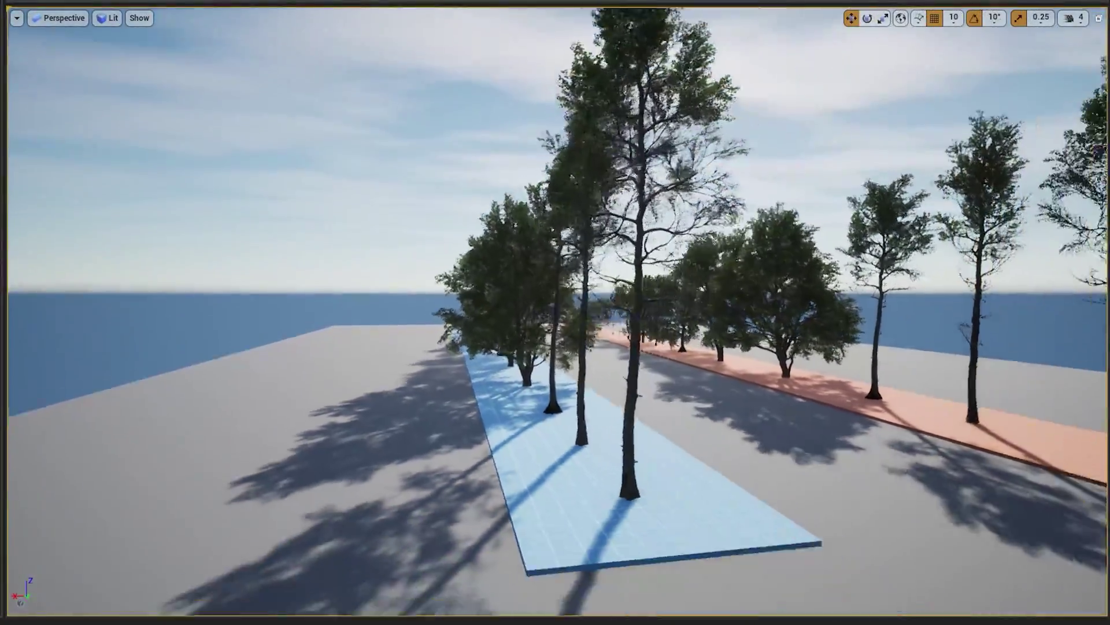
right_drag(555, 313, 532, 355)
right_drag(499, 312, 457, 306)
right_drag(480, 161, 478, 124)
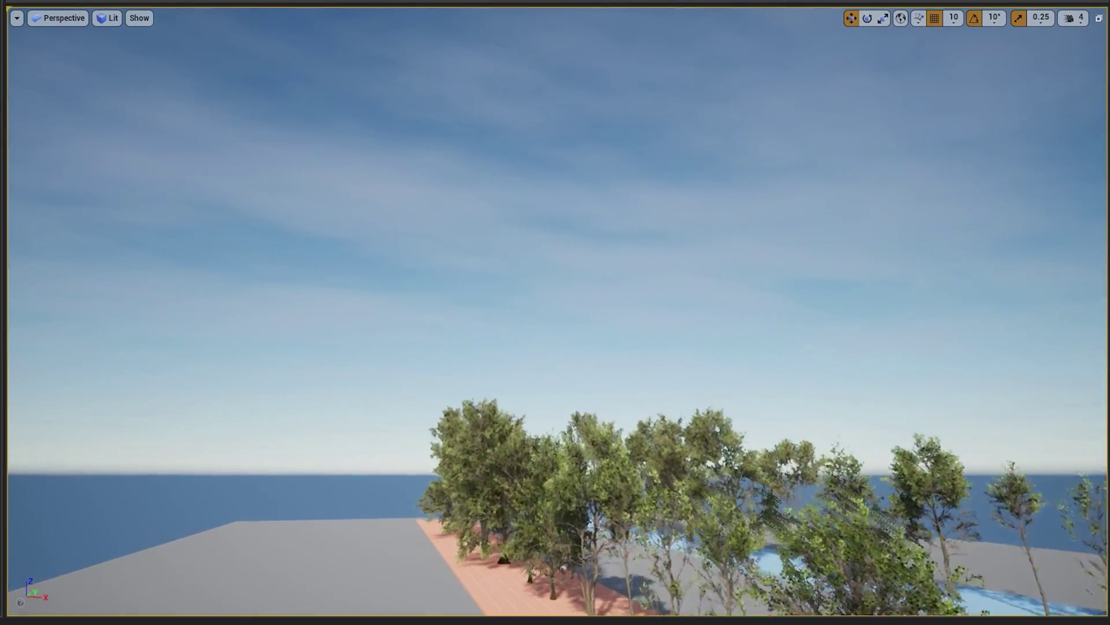
right_drag(359, 87, 360, 115)
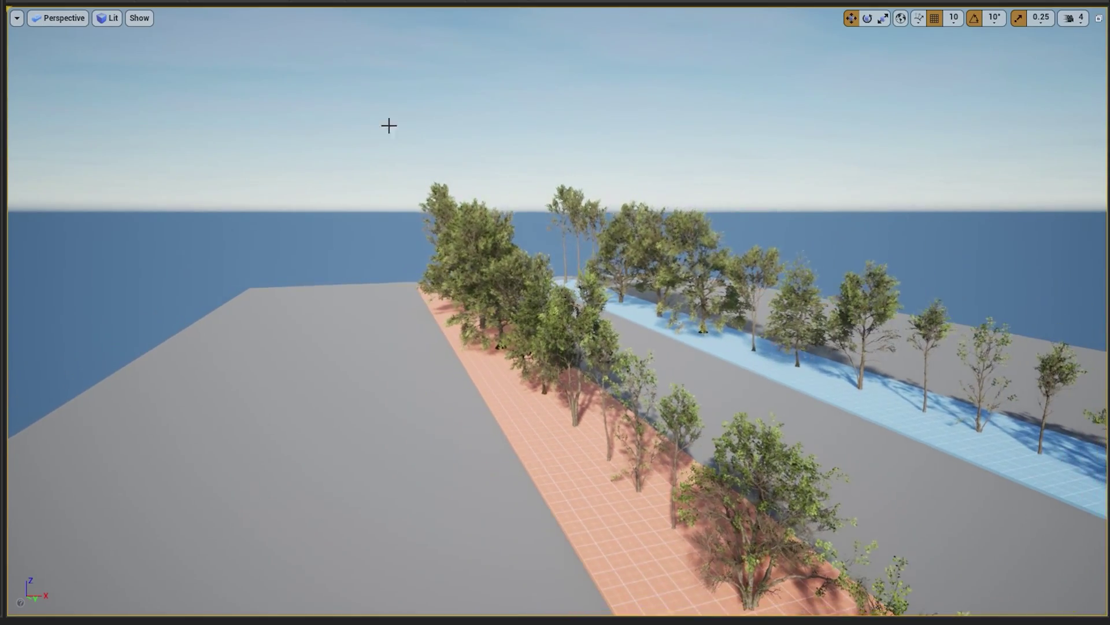
Switch the viewport to Brush Wireframe mode and inspect the geometry of the trees
click(113, 18)
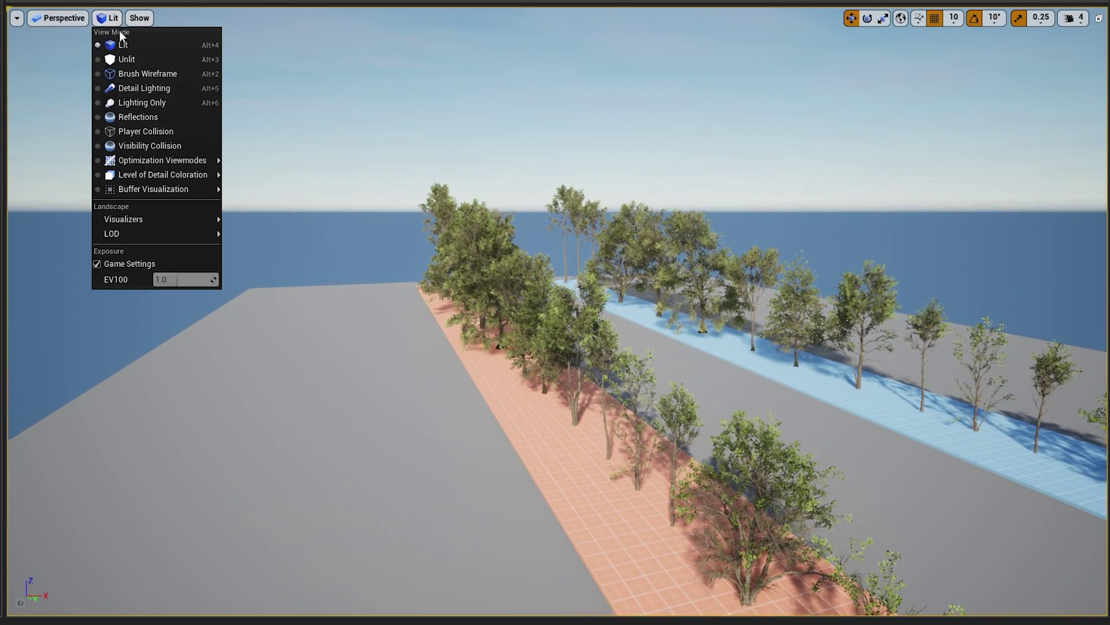
click(147, 73)
key(w)
right_drag(335, 149, 334, 138)
drag(320, 110, 318, 104)
Raise the camera speed to 5 and examine how the tree meshes change at different viewing distances
click(1073, 18)
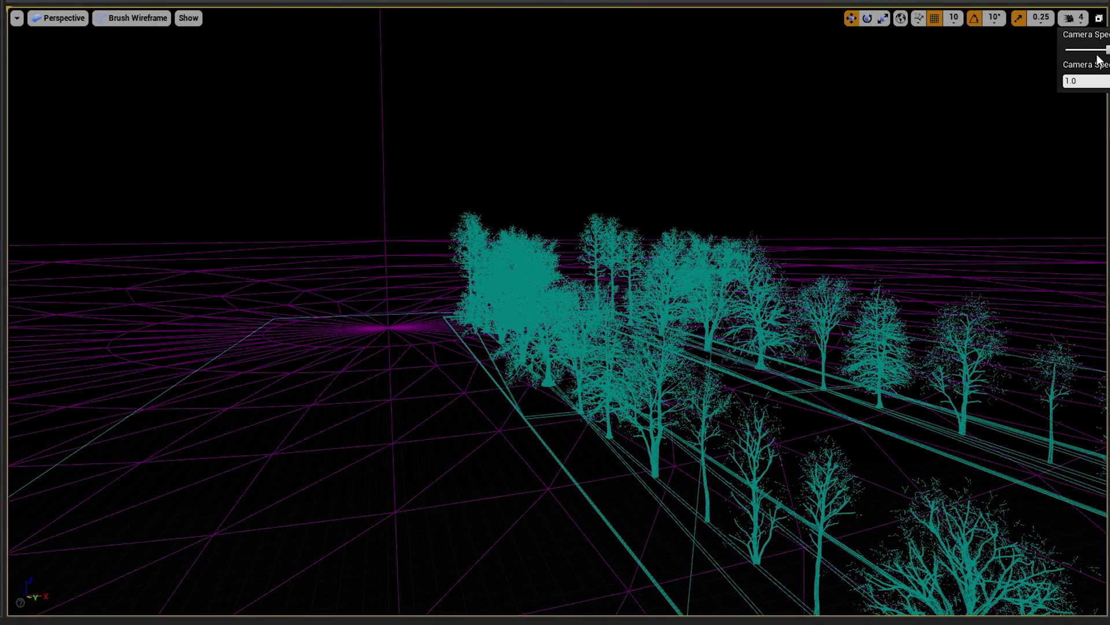
click(1108, 49)
key(s)
right_drag(1041, 116, 1075, 119)
key(w)
key(s)
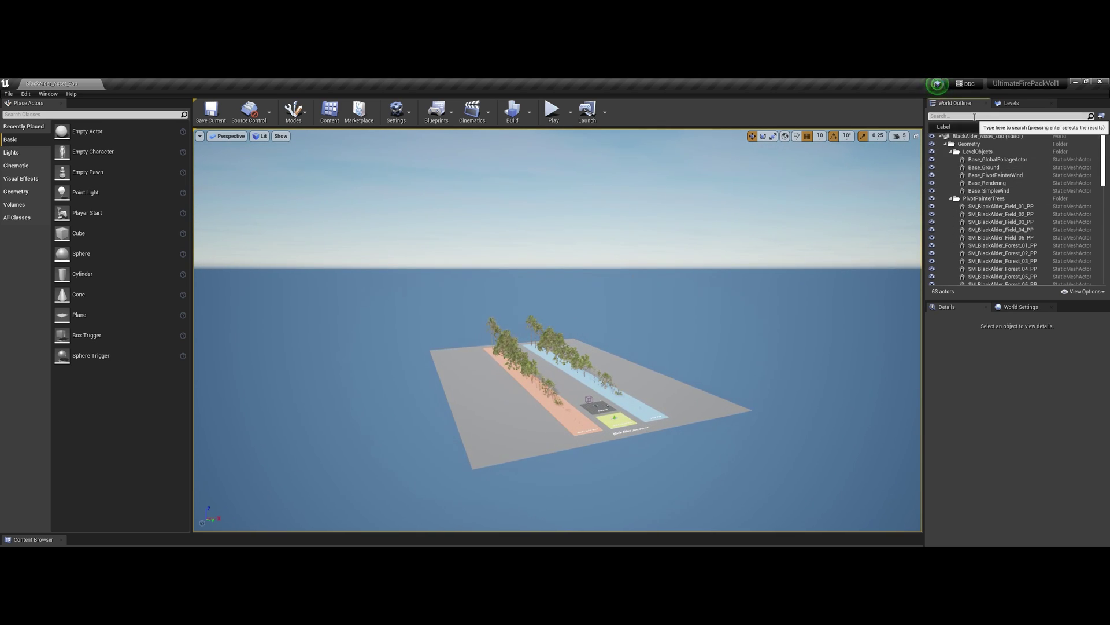
Filter the level's actors for "direc", select the directional light Light Source, and review its Distance Field Shadows settings
text(c)
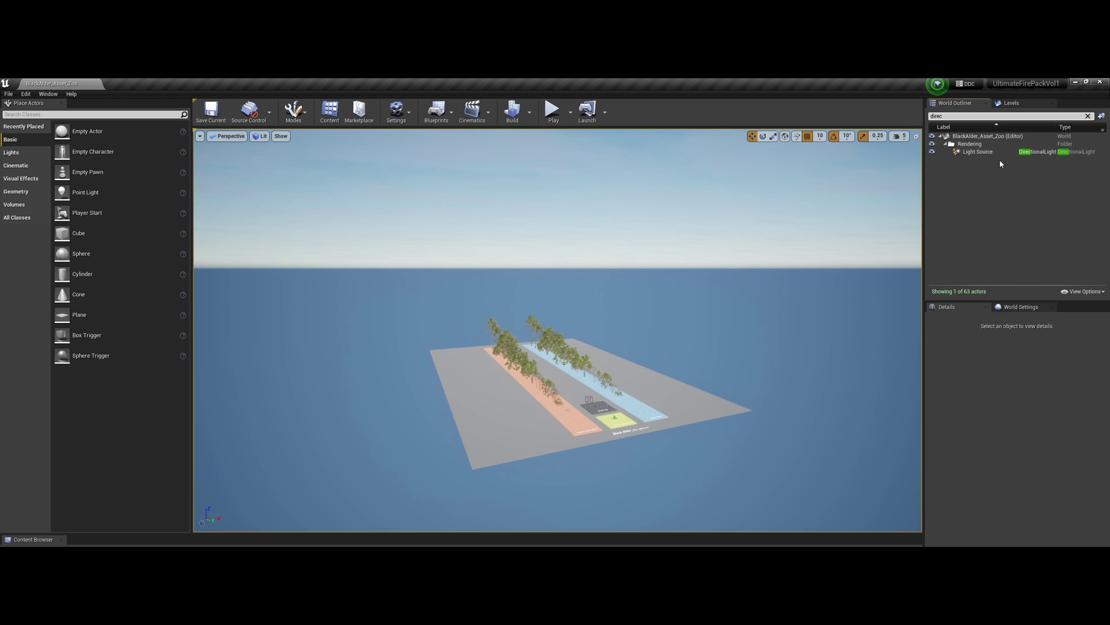
click(983, 152)
scroll(989, 451, down, 10)
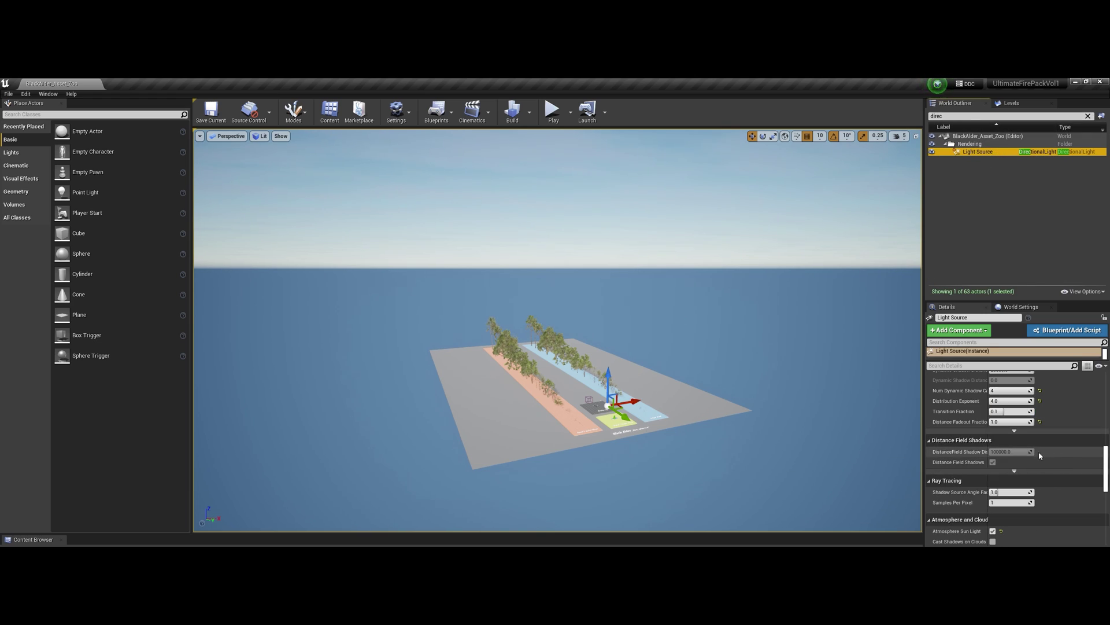
scroll(1064, 453, down, 5)
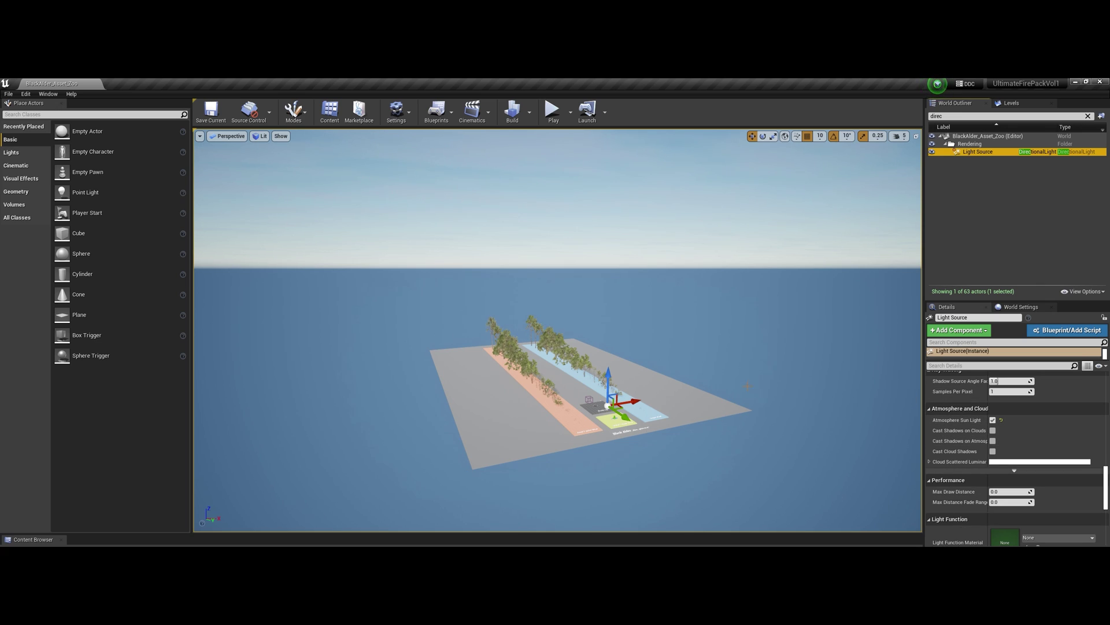
Search the project settings for "distance" and enable Generate Mesh Distance Fields in the rendering settings
click(27, 94)
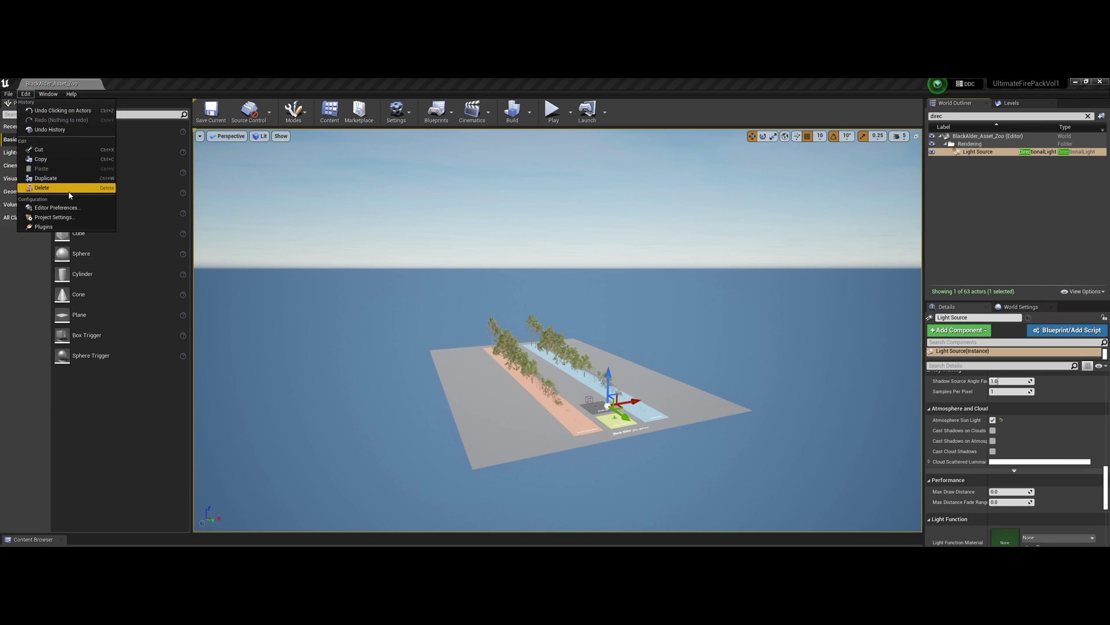
click(58, 219)
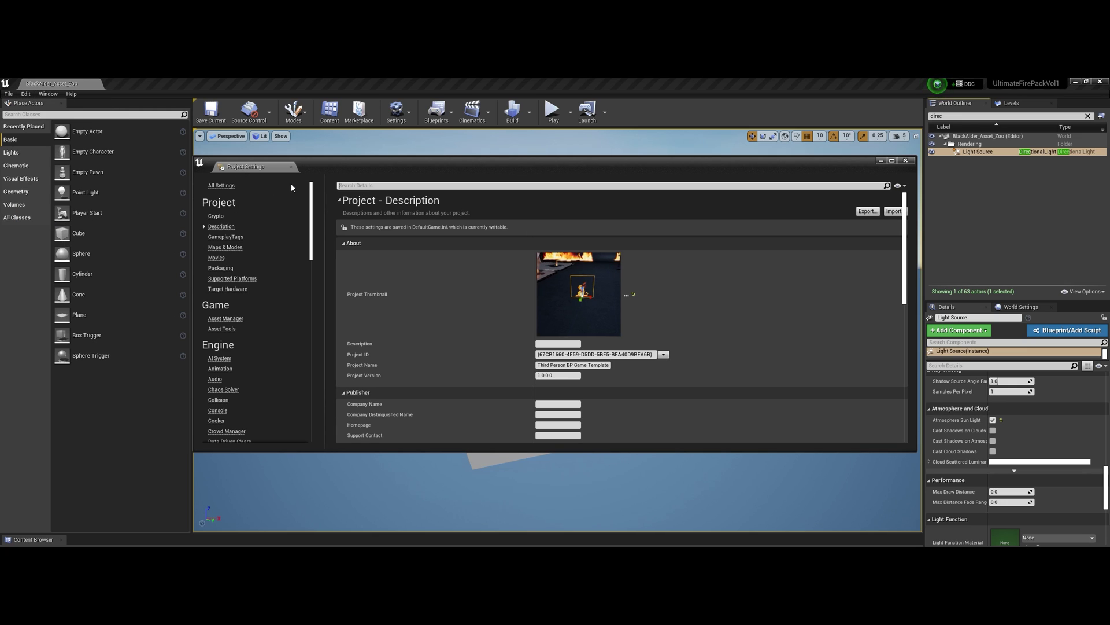
click(424, 186)
text(dista)
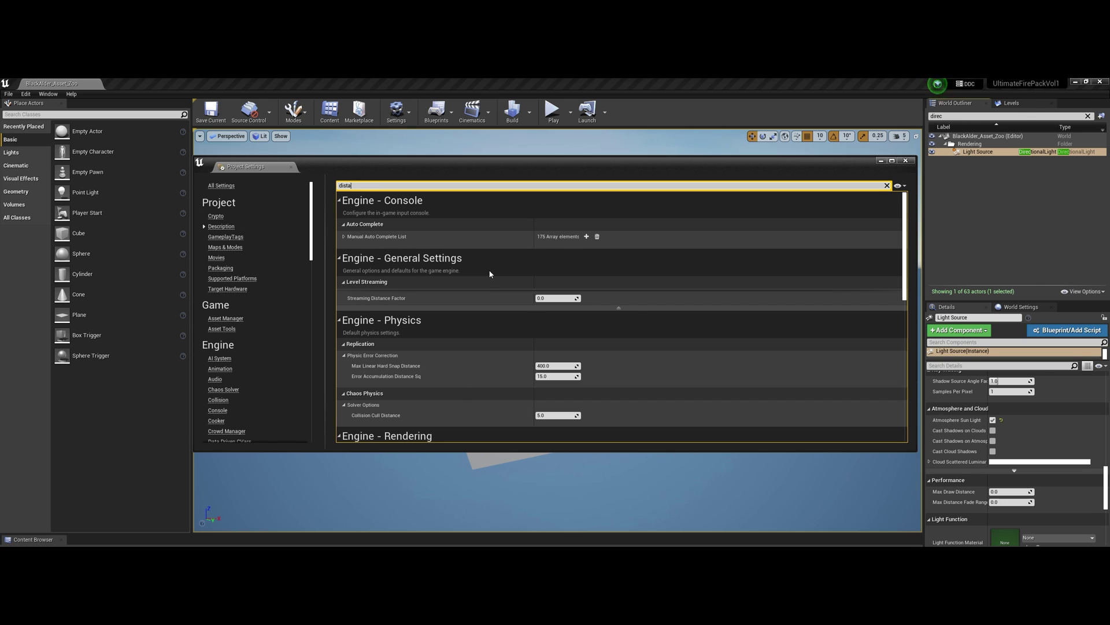
text(nce)
scroll(474, 266, down, 3)
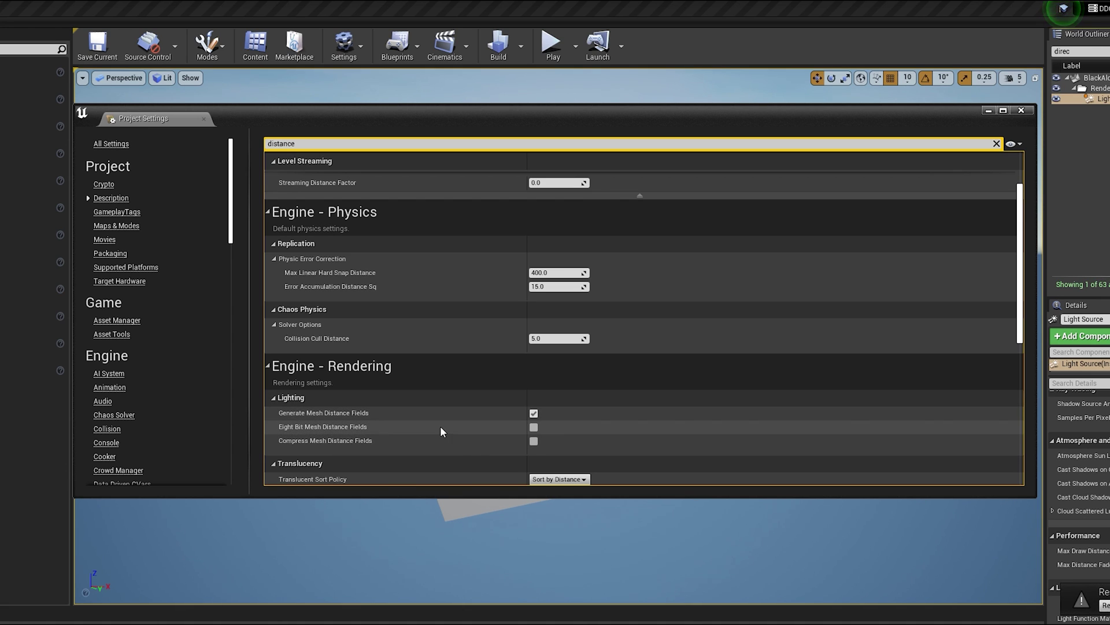
scroll(426, 421, down, 3)
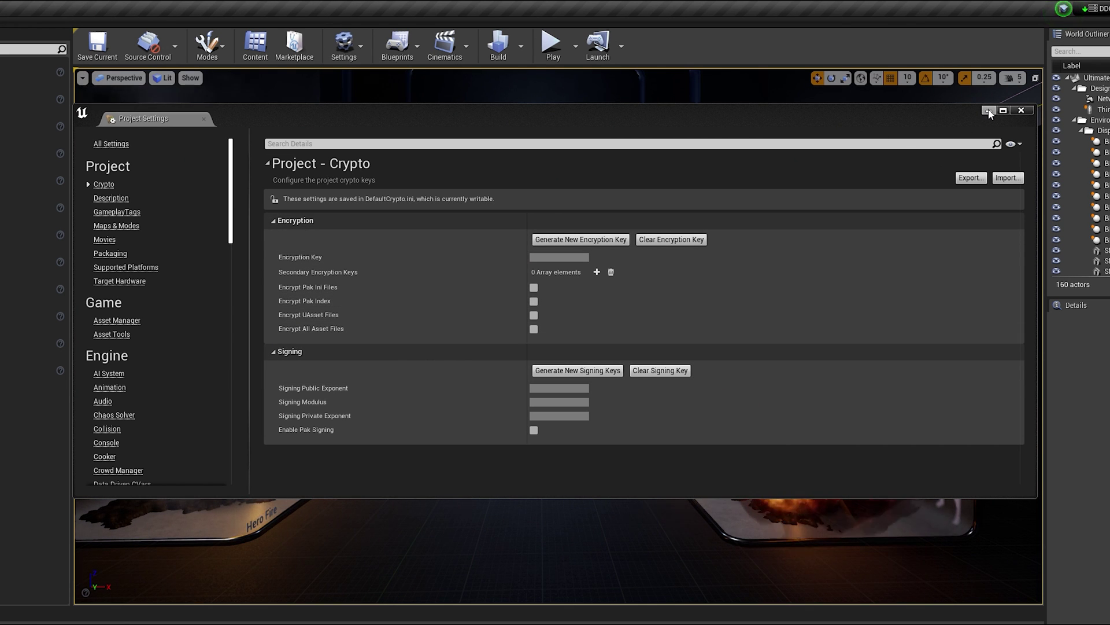
Put the project settings window away and reopen the BlackAlder_Asset_Zoo level from the enlarged content browser
click(989, 110)
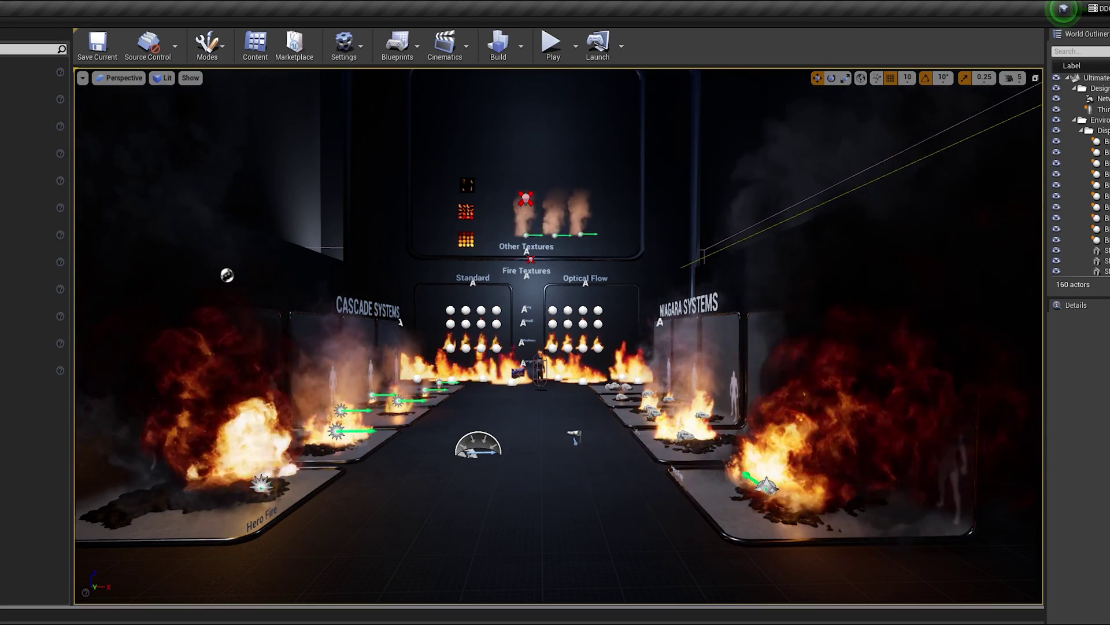
drag(35, 604, 34, 396)
double_click(23, 436)
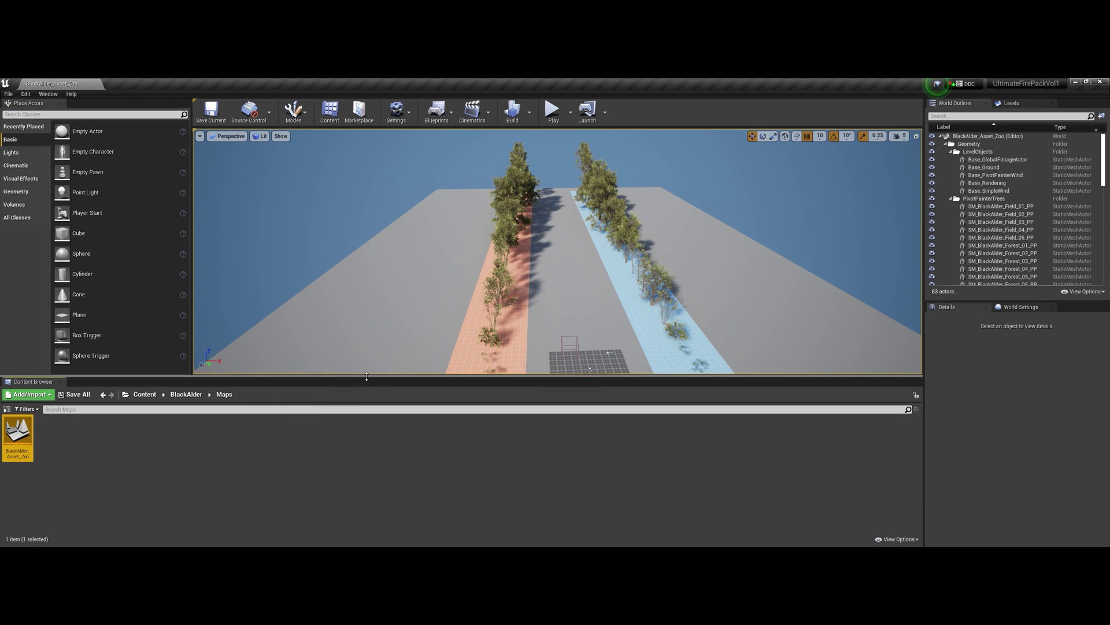
Enlarge the viewport and examine the tree rows and their shadows from increasing distances
drag(366, 376, 366, 473)
right_drag(595, 340, 751, 305)
key(w)
key(w)
key(s)
key(a)
right_drag(636, 292, 613, 310)
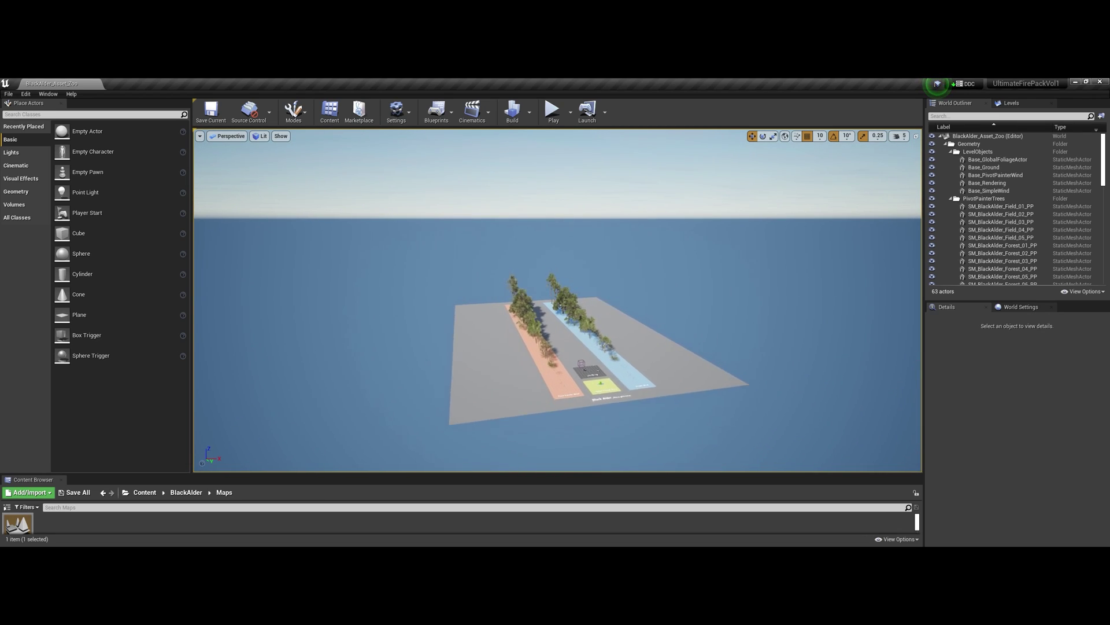
key(s)
right_drag(558, 300, 558, 294)
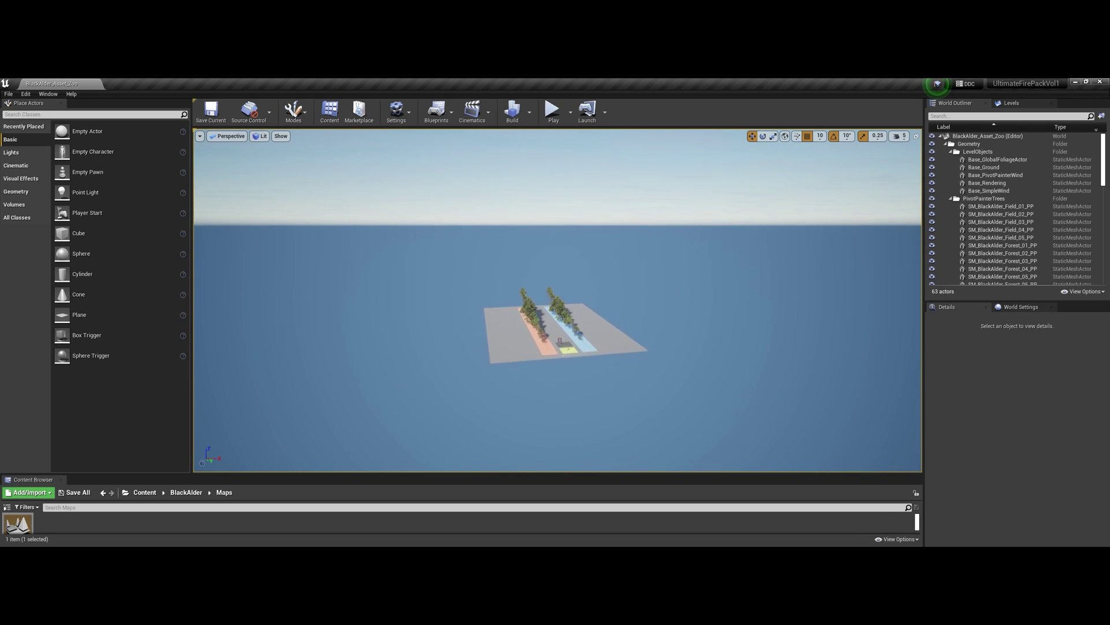
key(s)
key(d)
right_drag(589, 342, 563, 349)
Show the viewport full screen, approach the trees, and inspect them from farther away in Brush Wireframe mode
key(F11)
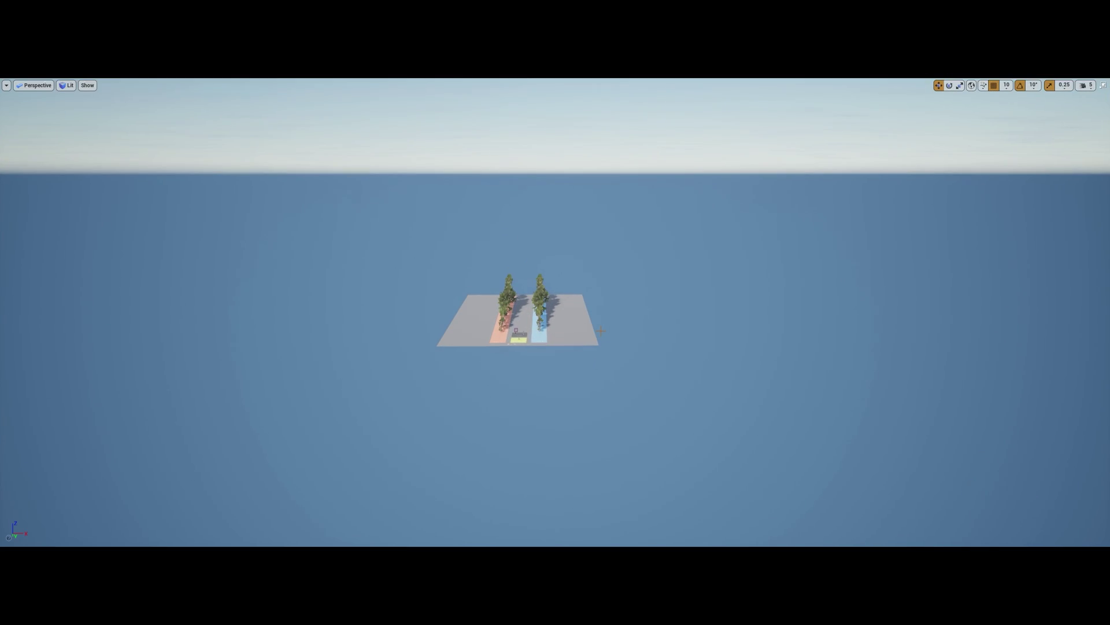
key(w)
right_drag(601, 334, 584, 335)
key(w)
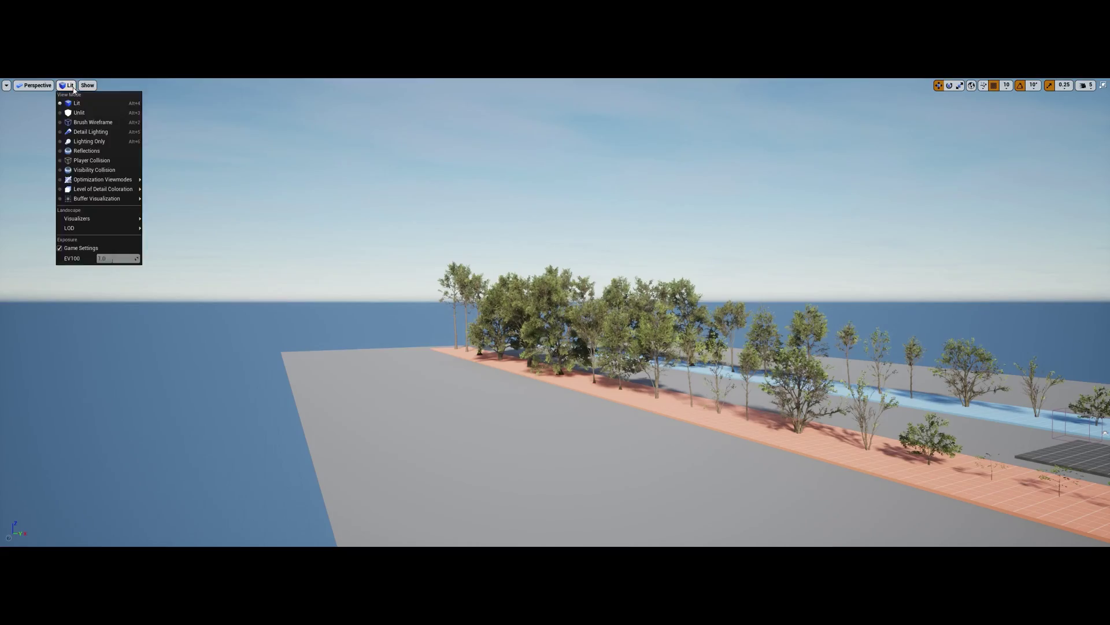
click(92, 122)
key(s)
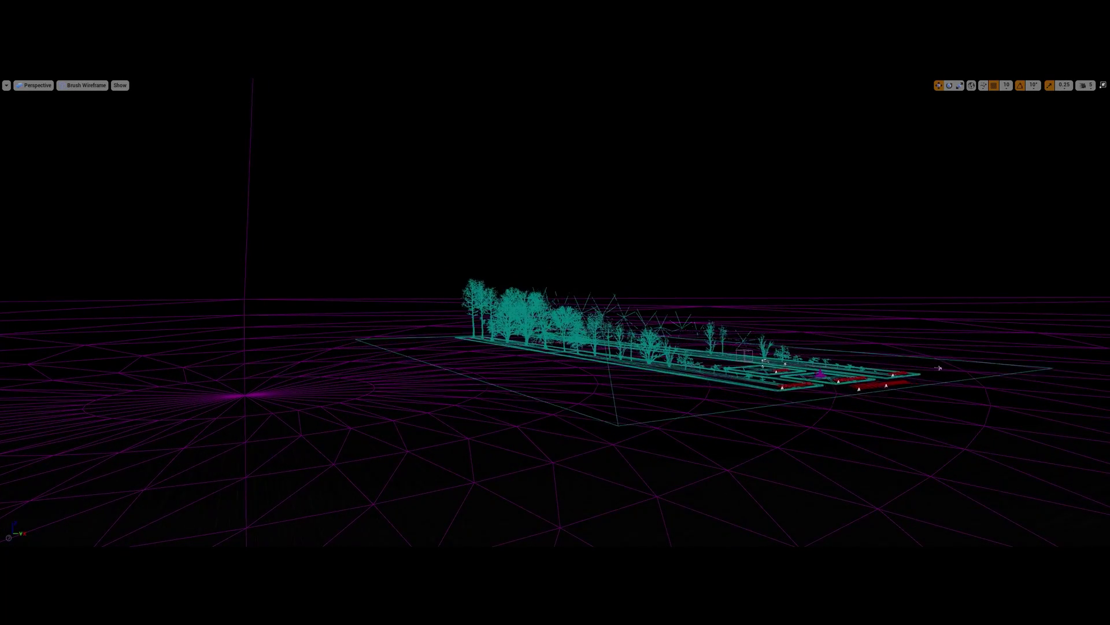
Inspect the wireframe trees from farther away, switch the view mode to Lit, and move in between the tree rows
key(s)
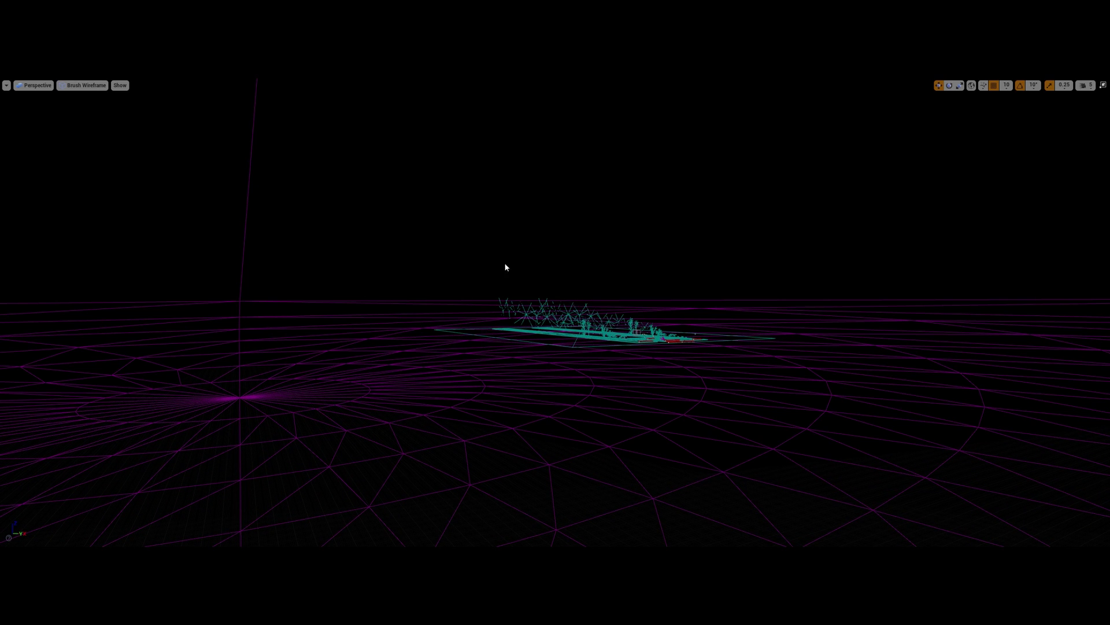
click(72, 85)
click(69, 102)
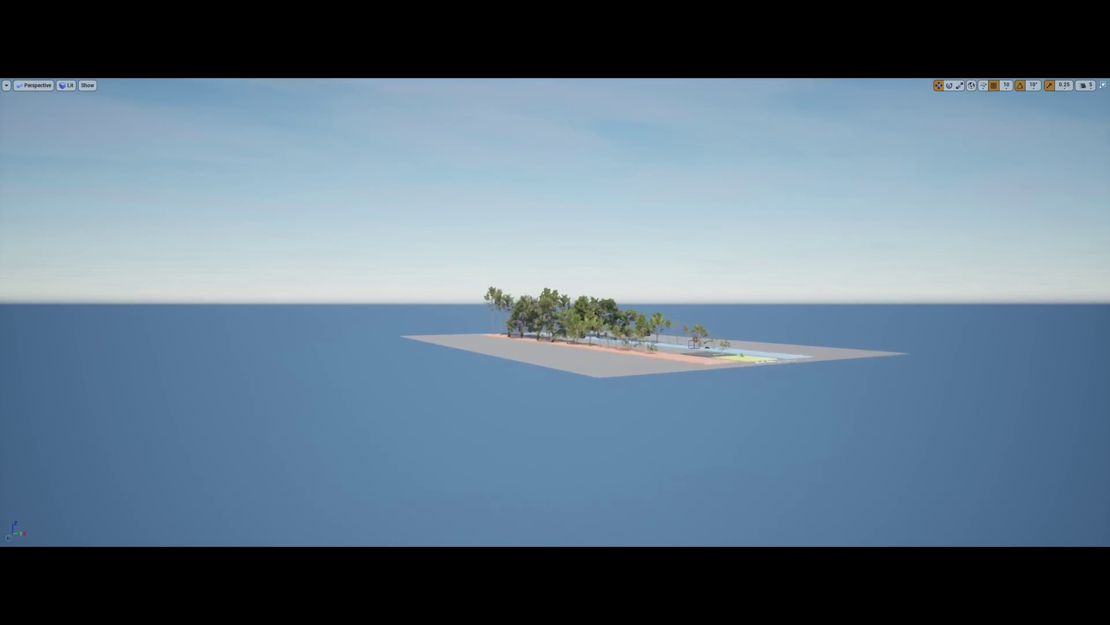
key(w)
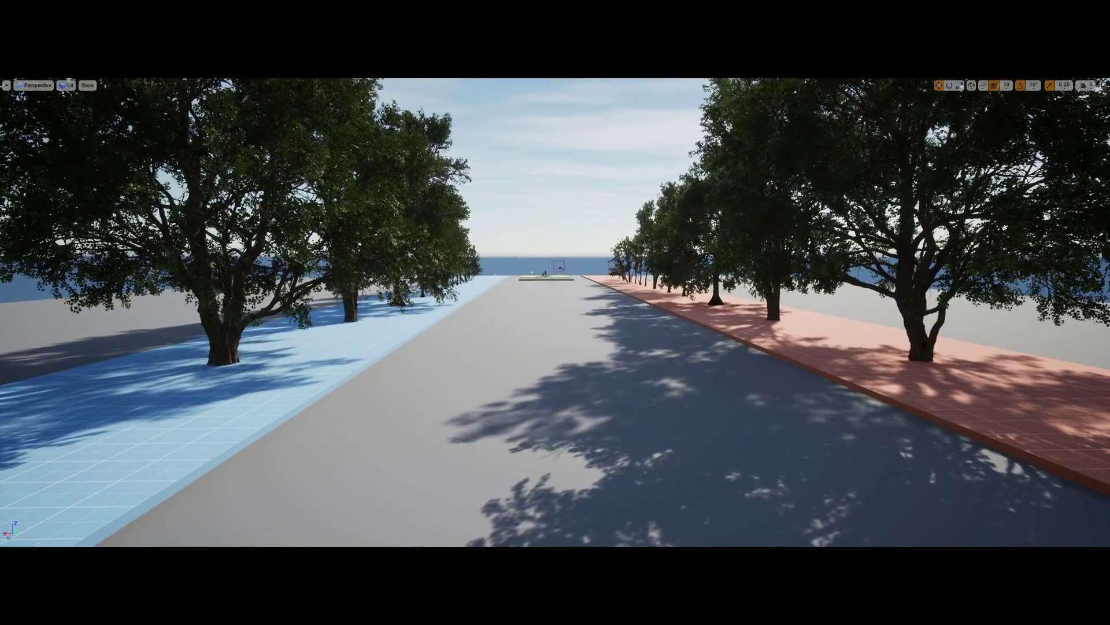
Leave the full-screen view and enable Show FPS for the viewport
key(F11)
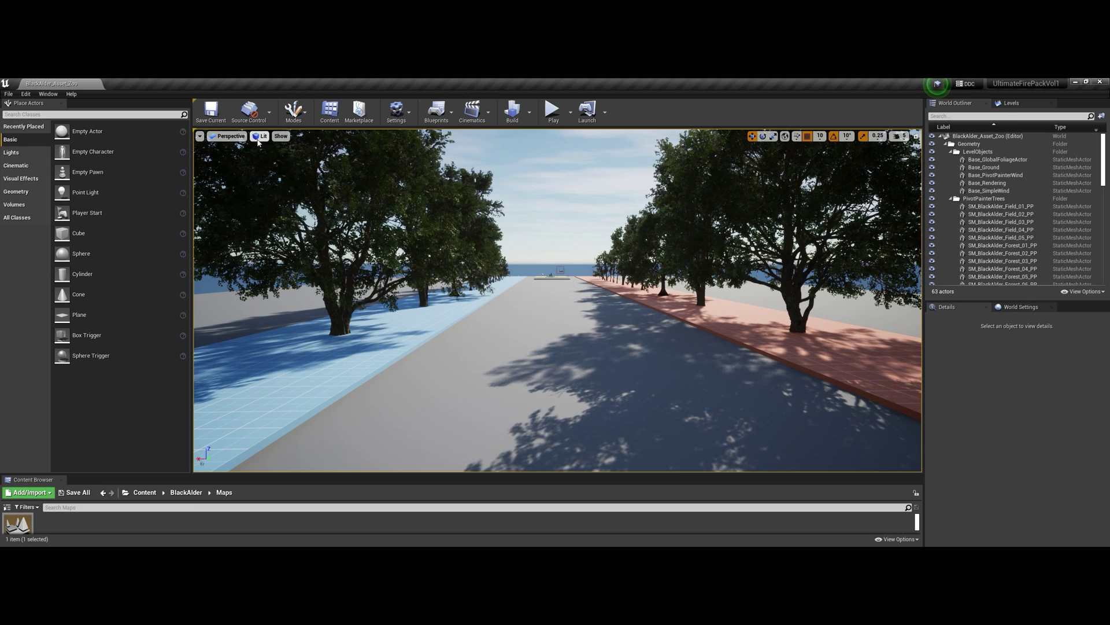
click(260, 137)
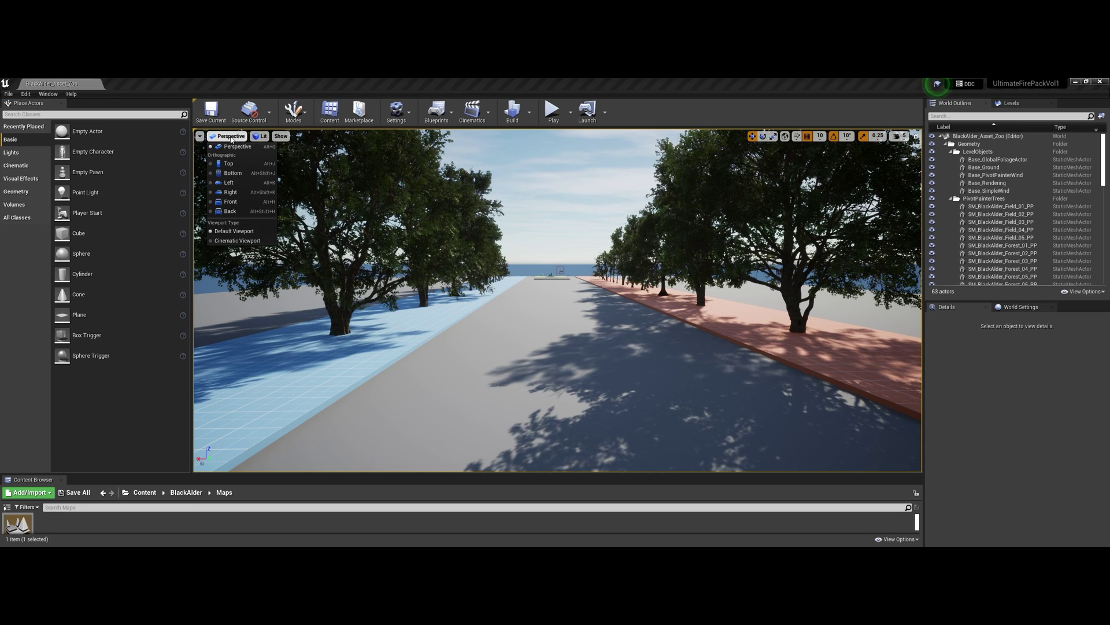
click(200, 137)
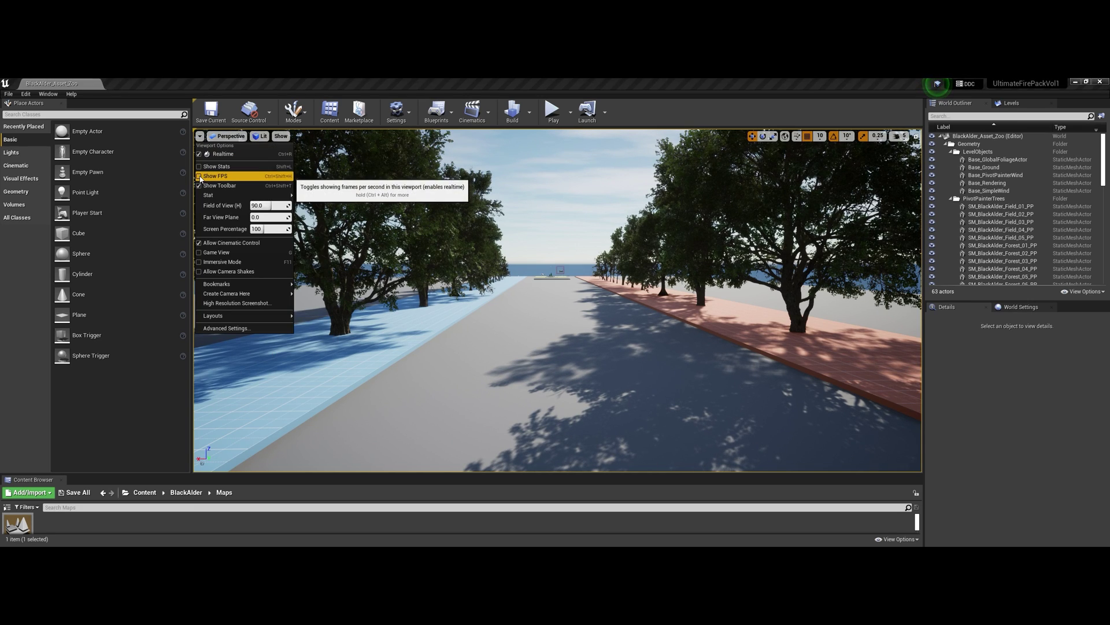
click(200, 176)
mouse_move(312, 226)
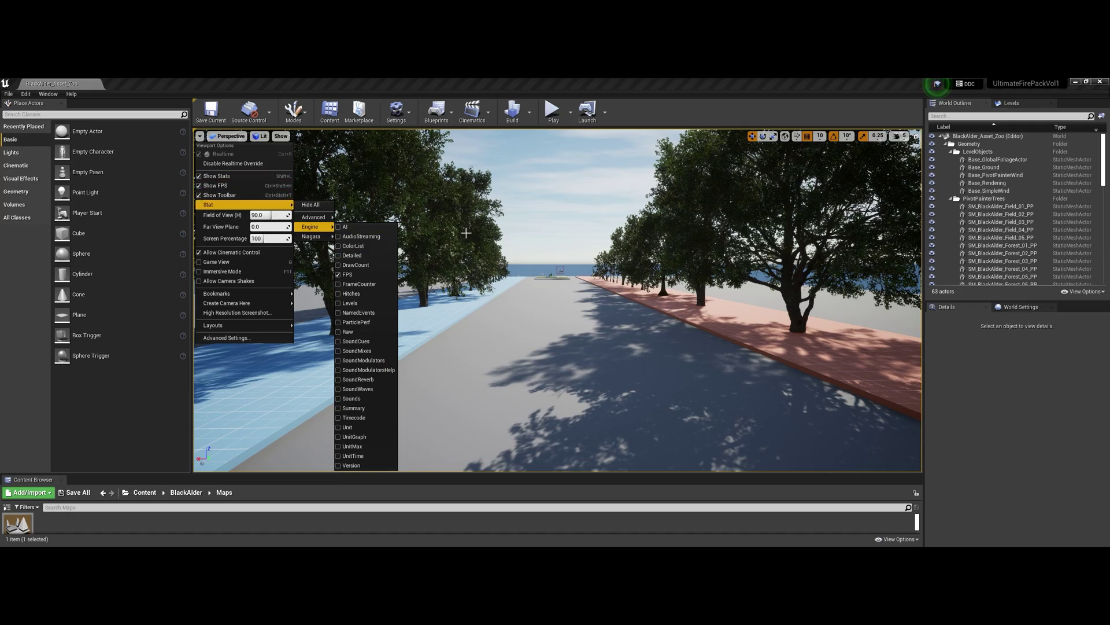
right_drag(599, 264, 528, 246)
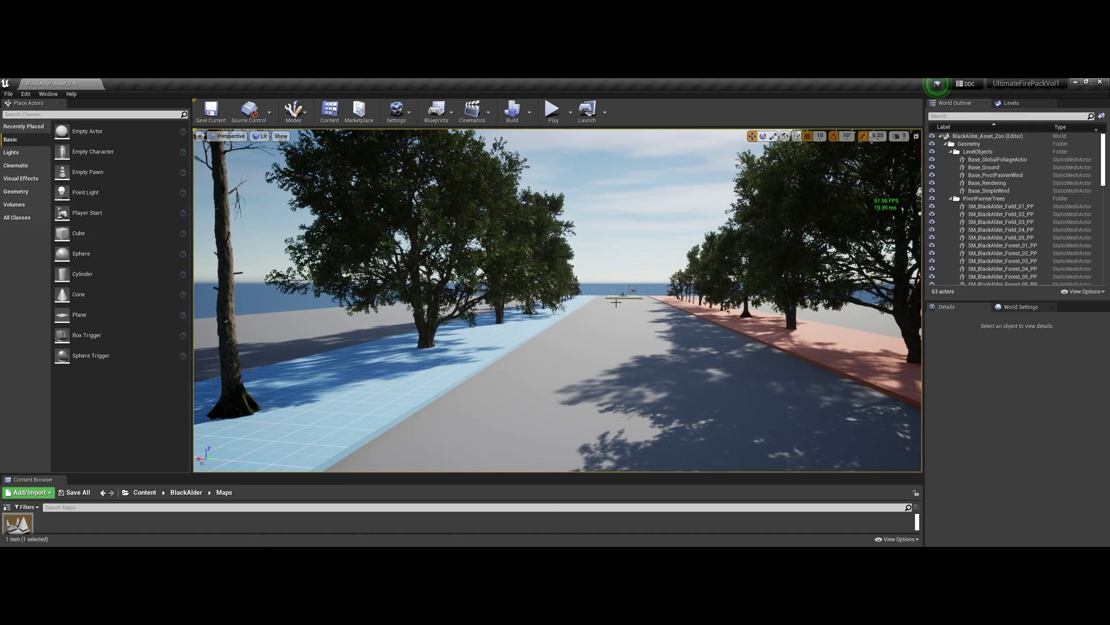
Examine the tree rows and the frame rate from different distances and angles, continuing in the full-screen viewport
right_drag(616, 303, 815, 292)
key(s)
key(d)
key(w)
key(s)
key(w)
right_drag(714, 278, 714, 266)
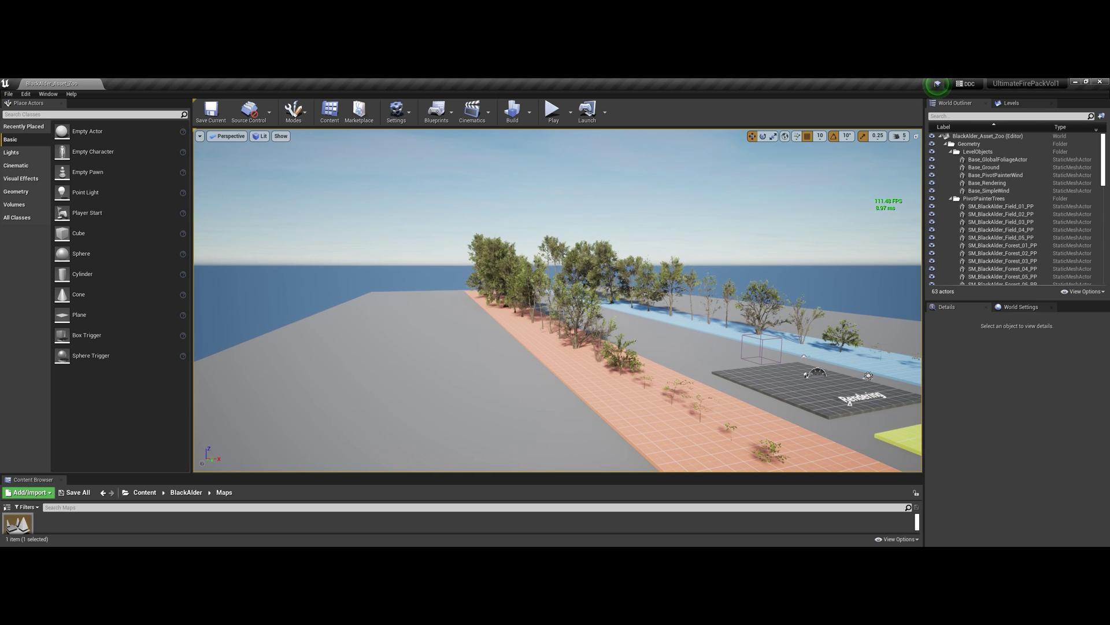
key(F11)
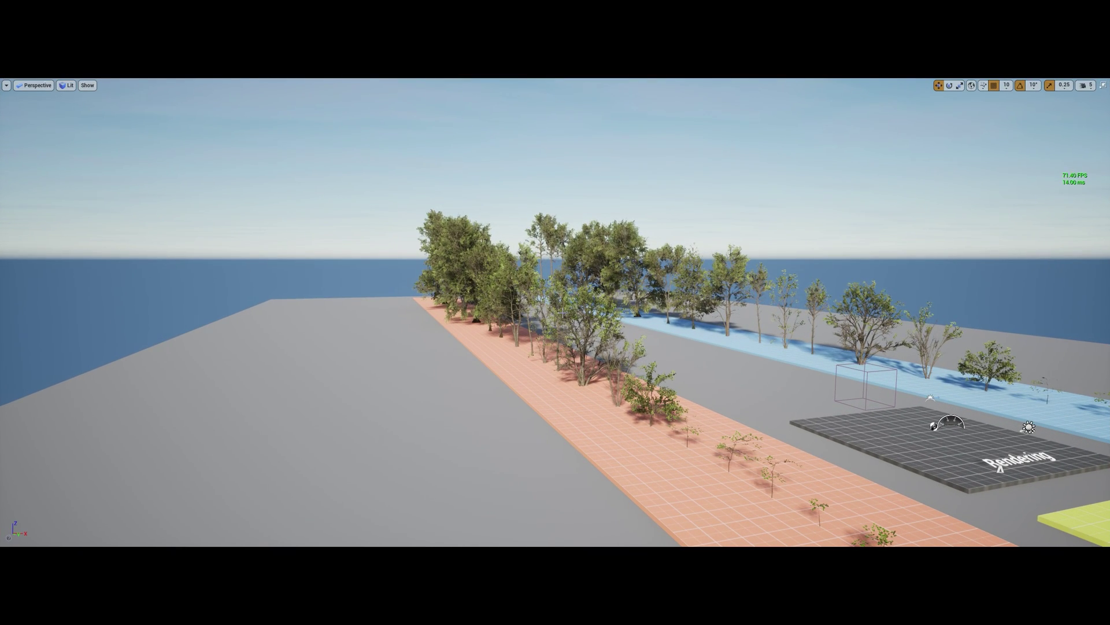
right_drag(574, 309, 596, 335)
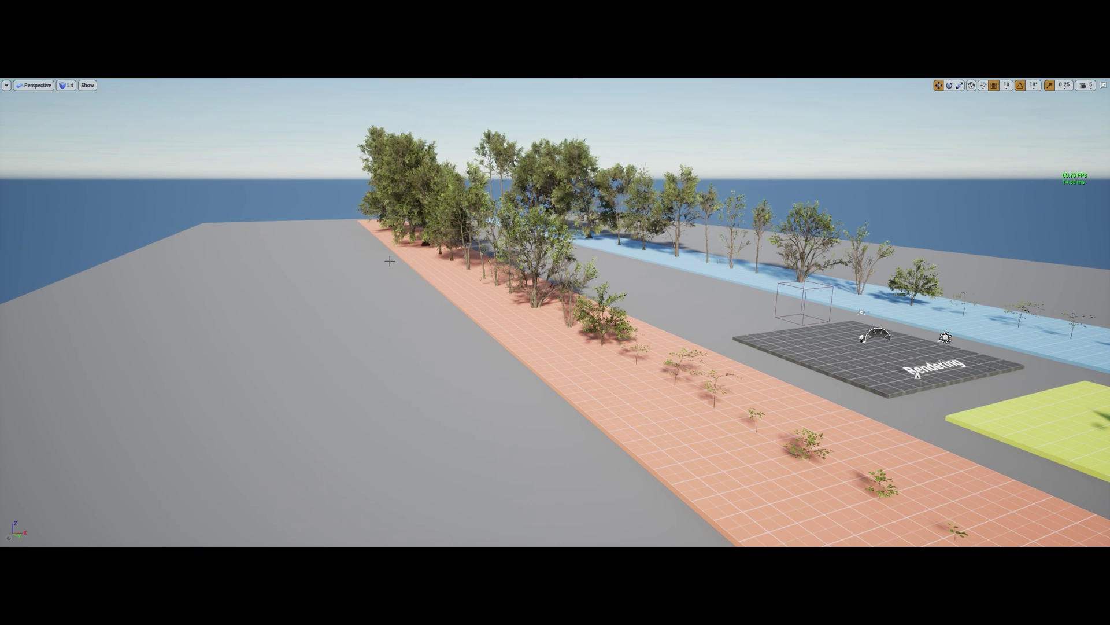
Play-test the level in the full-screen viewport, stop the session, and look at the player start beside the ground's edge
key(alt+p)
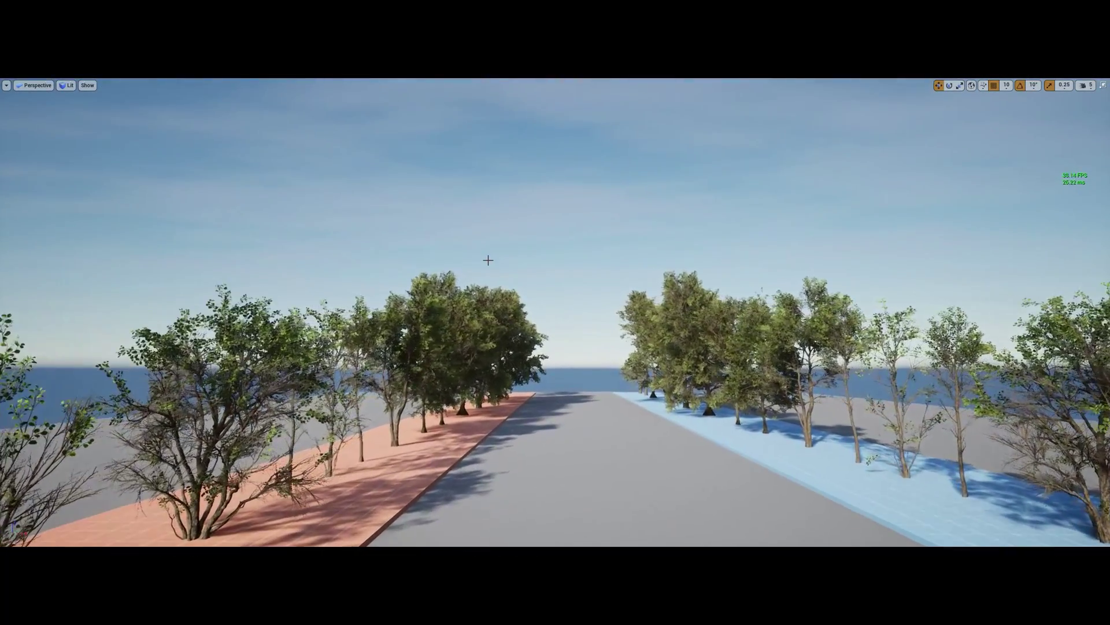
key(alt+p)
key(Escape)
mouse_move(489, 260)
right_down()
mouse_move(488, 226)
mouse_move(488, 263)
right_up()
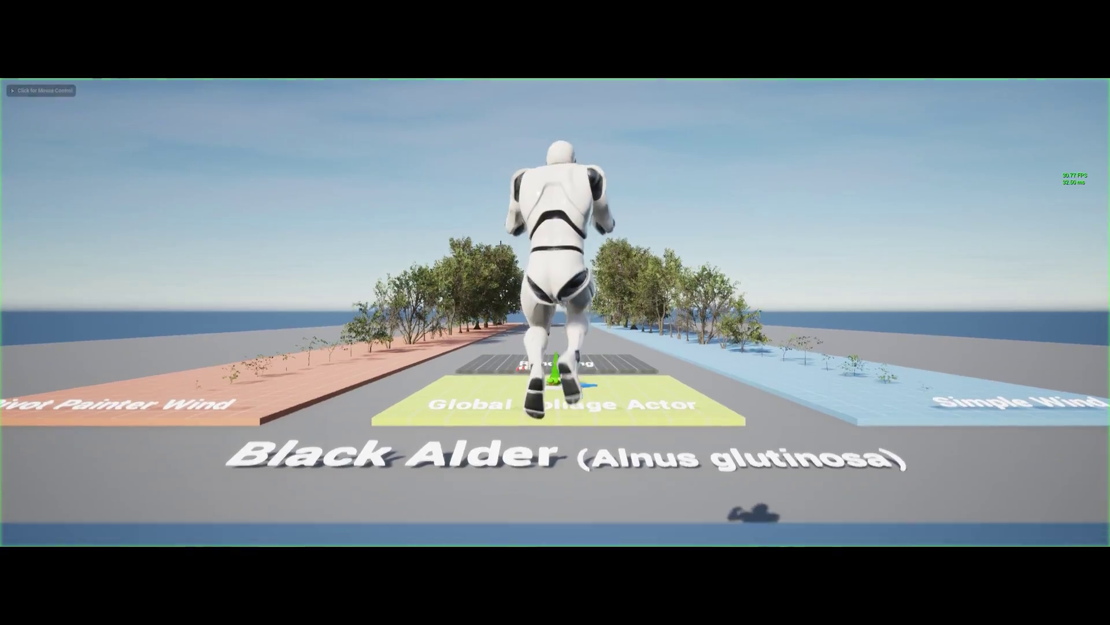
key(Escape)
right_drag(467, 259, 534, 207)
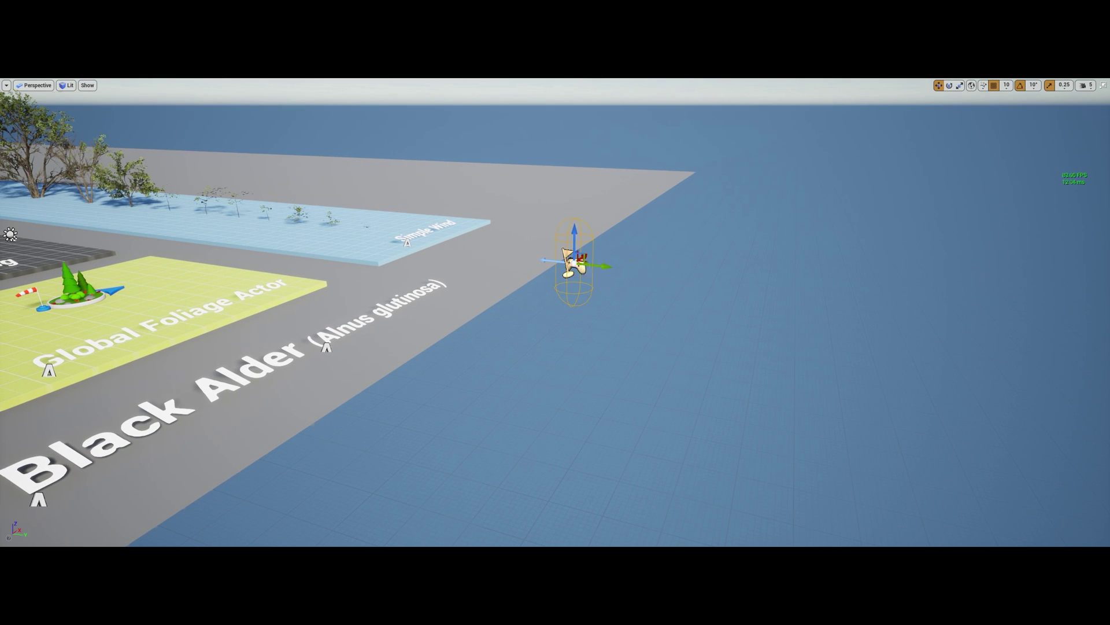
key(s)
mouse_move(645, 290)
right_down()
mouse_move(613, 315)
mouse_move(645, 290)
right_up()
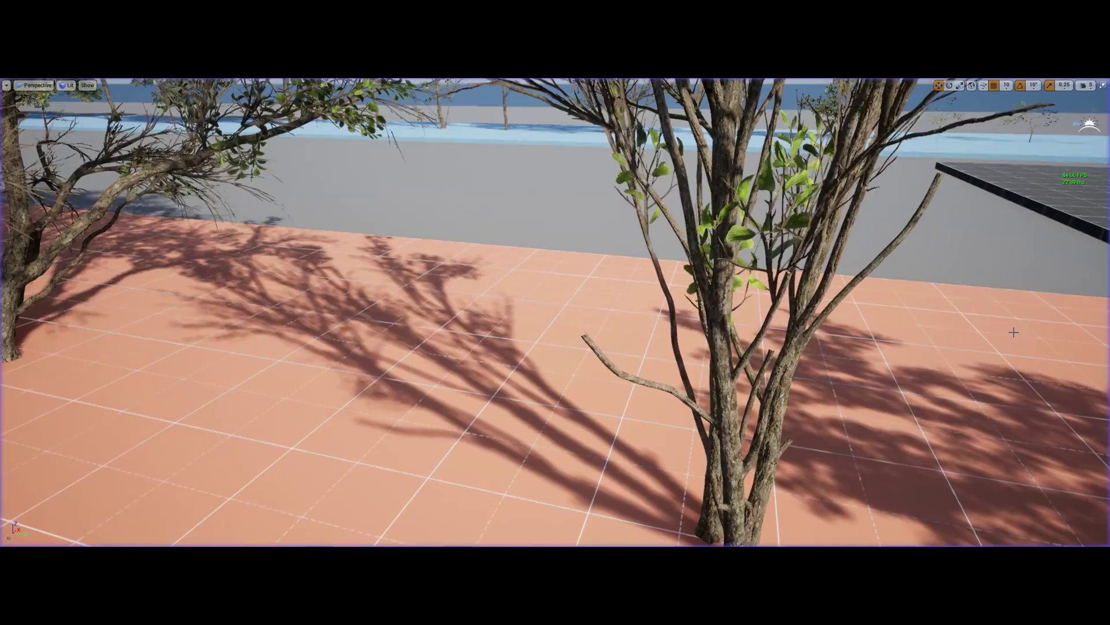
Leave the full-screen view and set the level's GameMode Override to ThirdPersonGameMode in the world settings
key(F11)
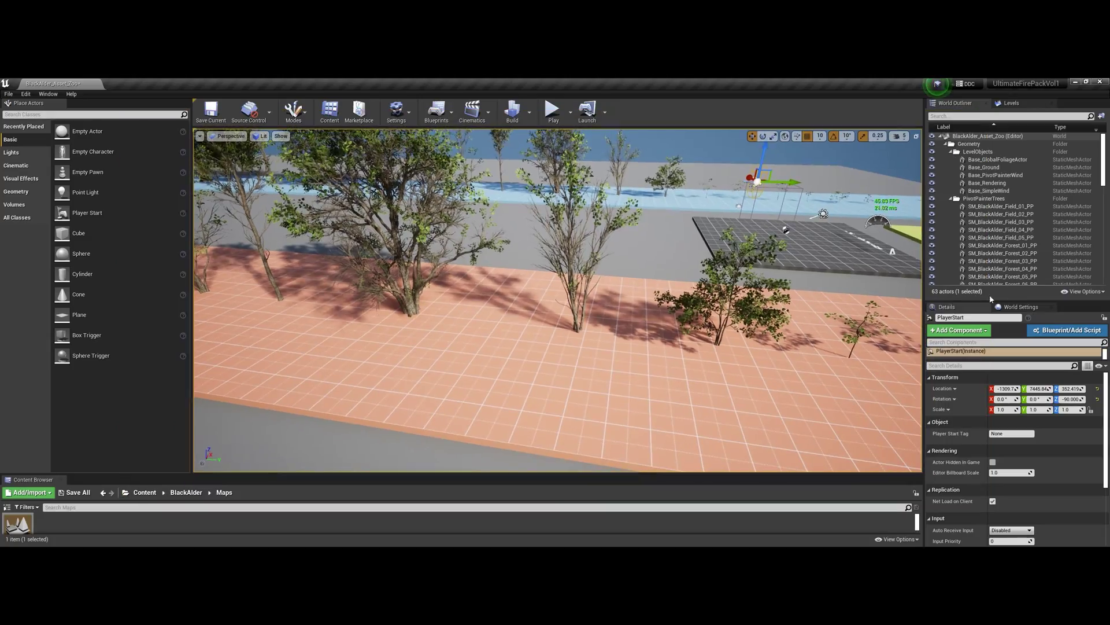
click(1021, 306)
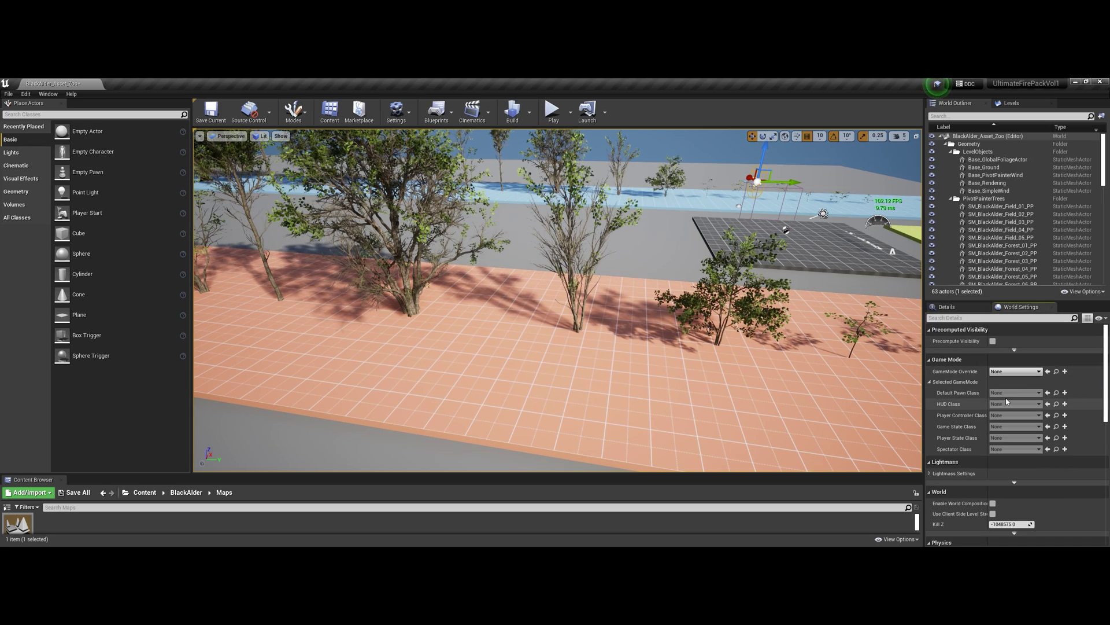
click(1016, 372)
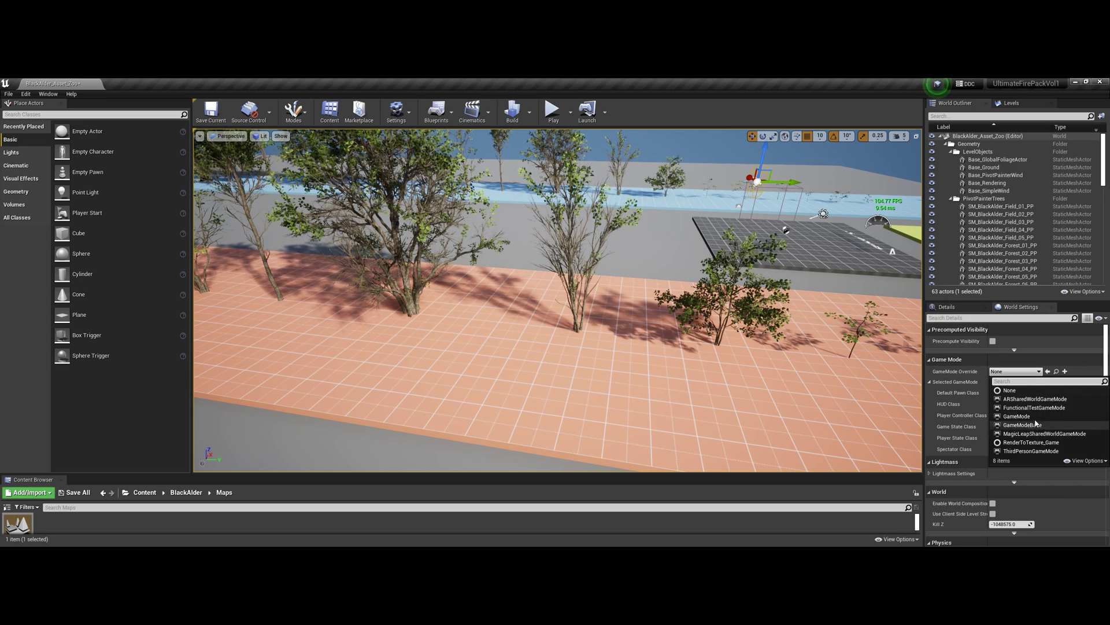
click(1031, 450)
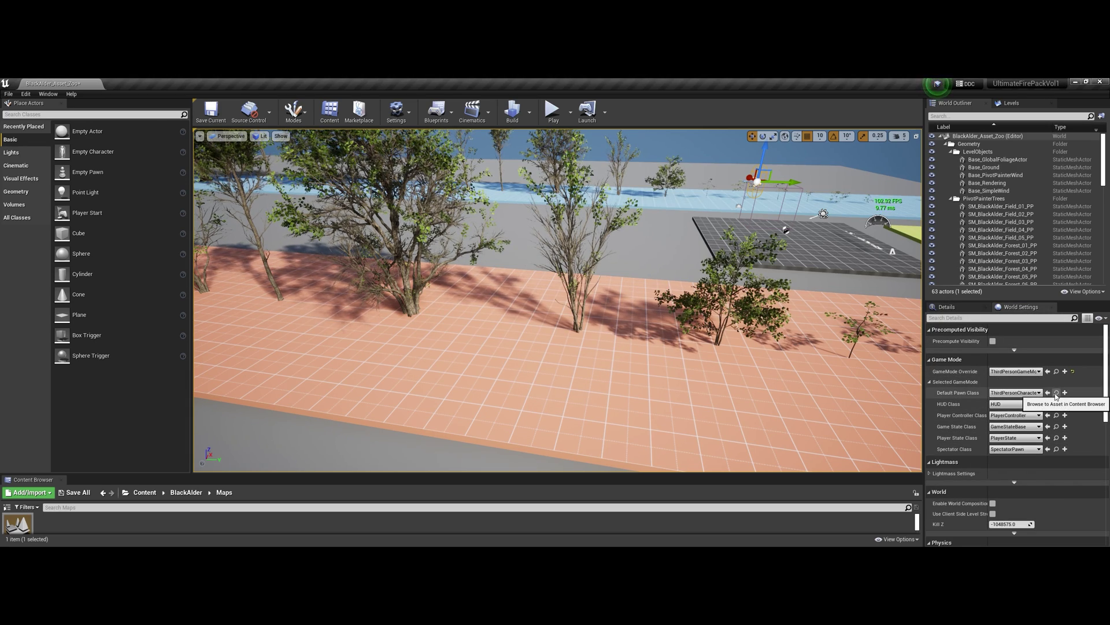
Locate the default pawn class in an enlarged content browser, open the ThirdPersonCharacter blueprint, and show its 3D viewport
click(1057, 392)
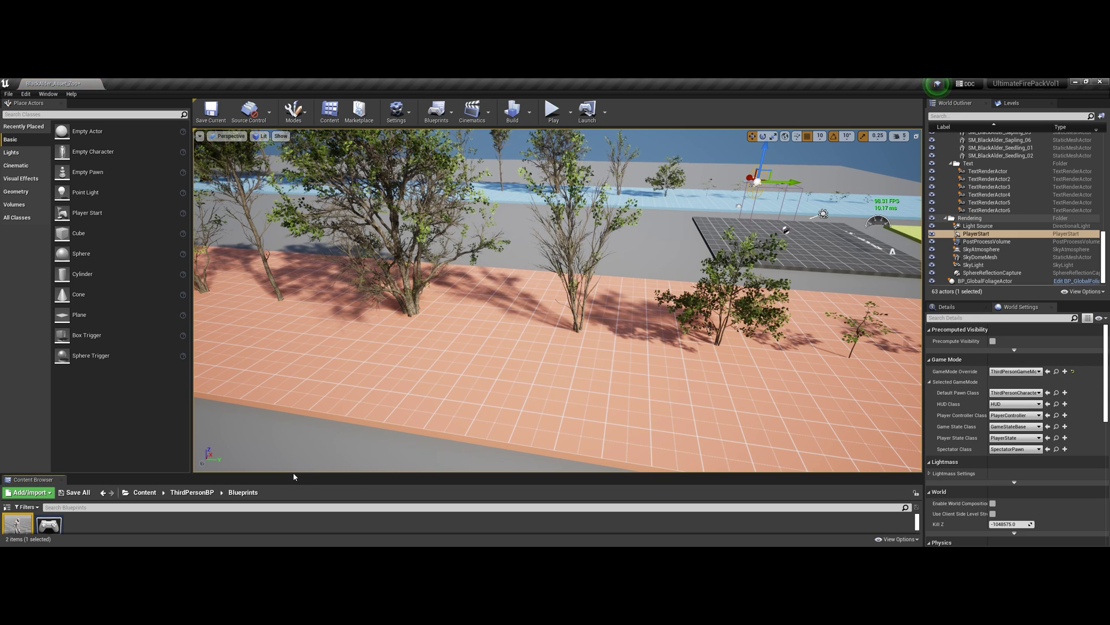
drag(292, 474, 302, 412)
double_click(18, 466)
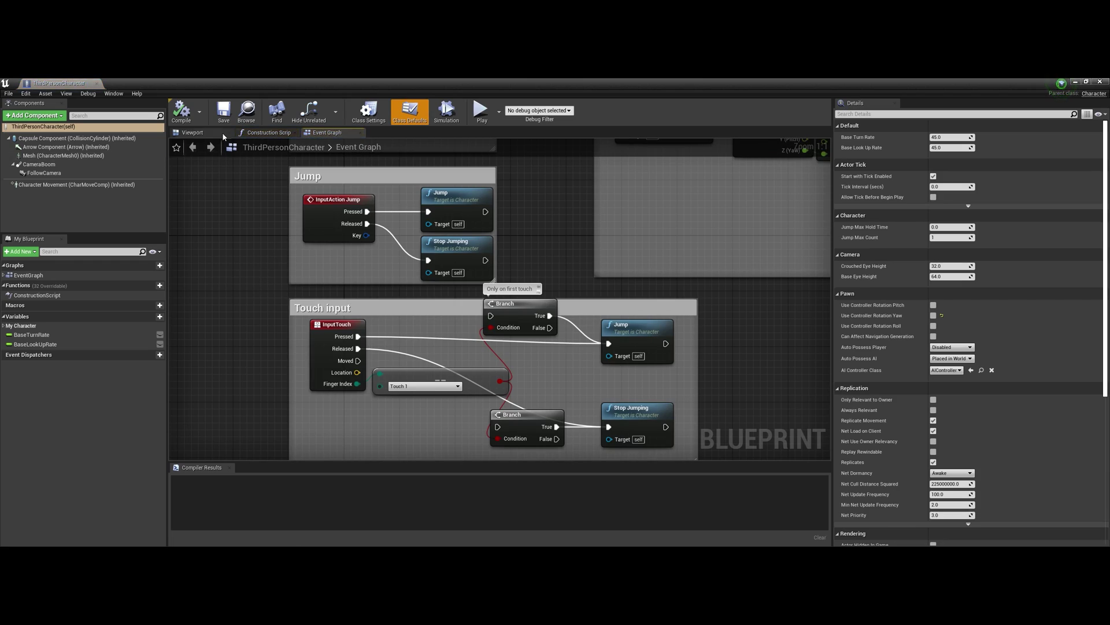
click(217, 132)
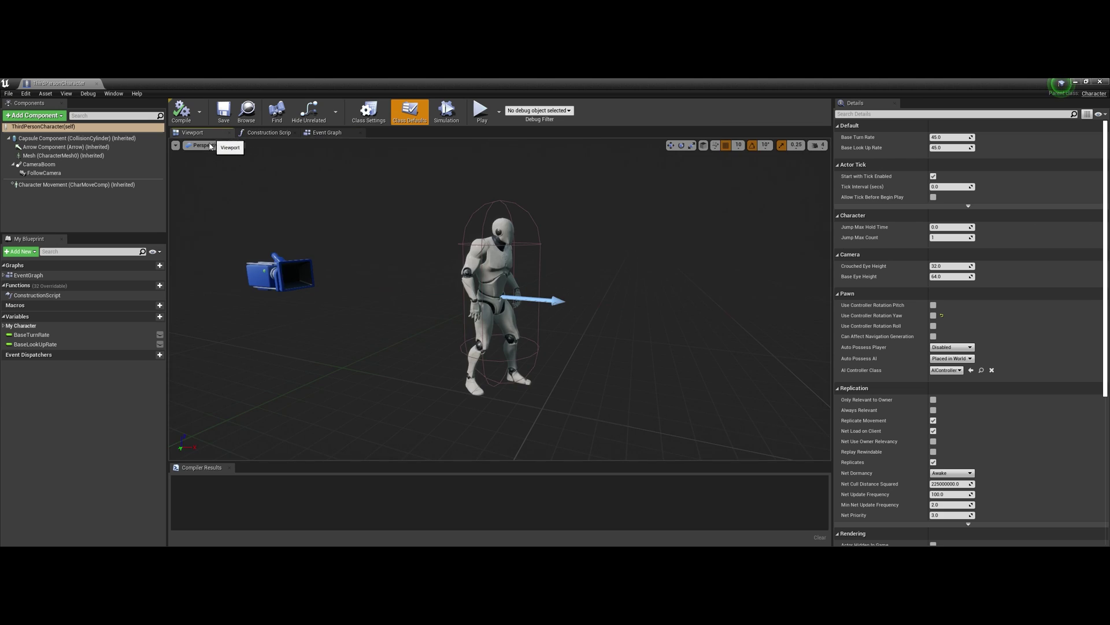
Find the camera boom's collision settings with "colli", disable Do Collision Test, then compile, save and close the blueprint
click(282, 269)
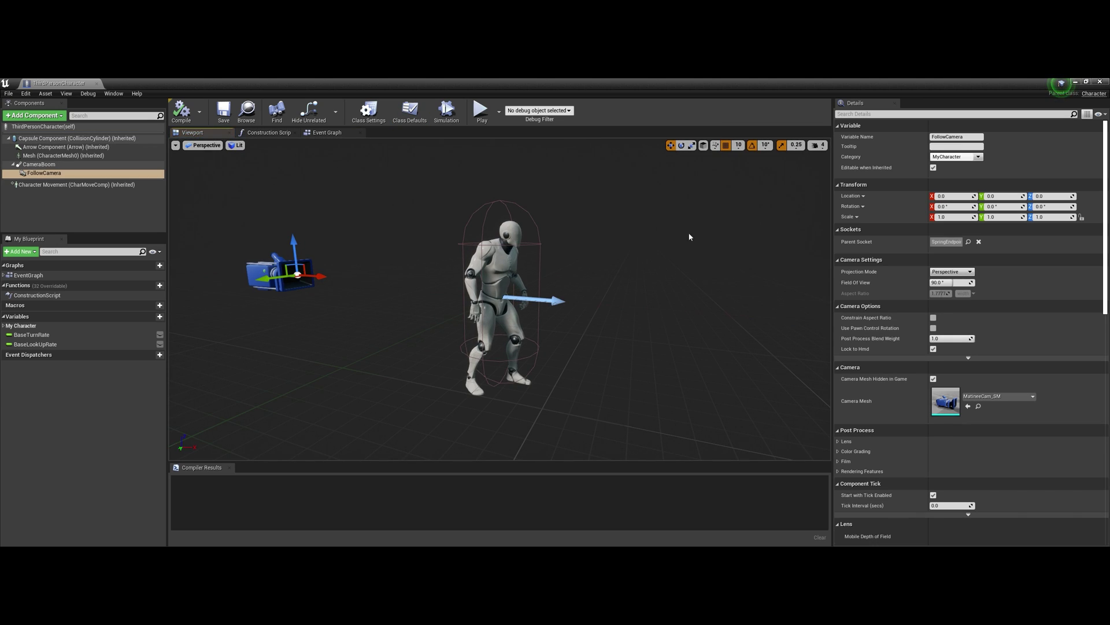
click(890, 117)
text(colli)
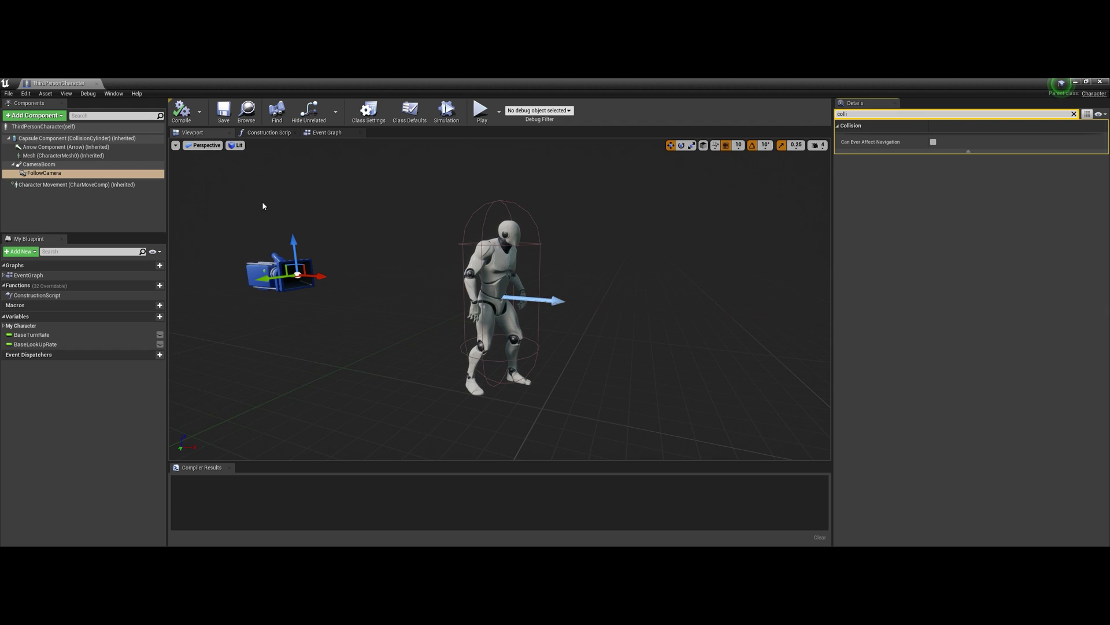
click(255, 170)
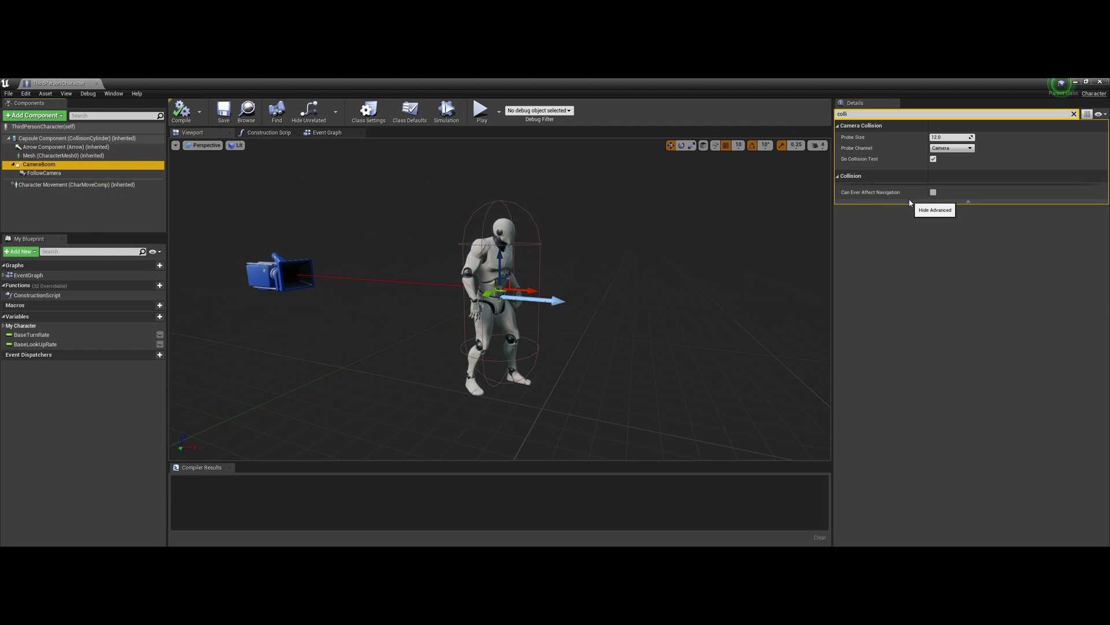
click(933, 159)
click(179, 110)
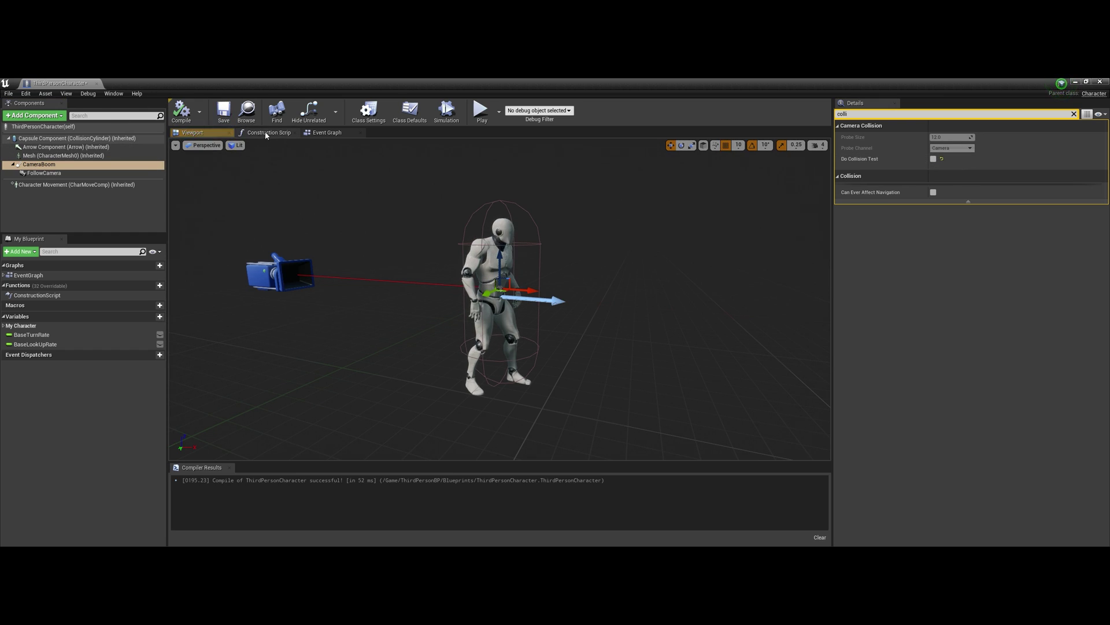
click(224, 112)
click(97, 85)
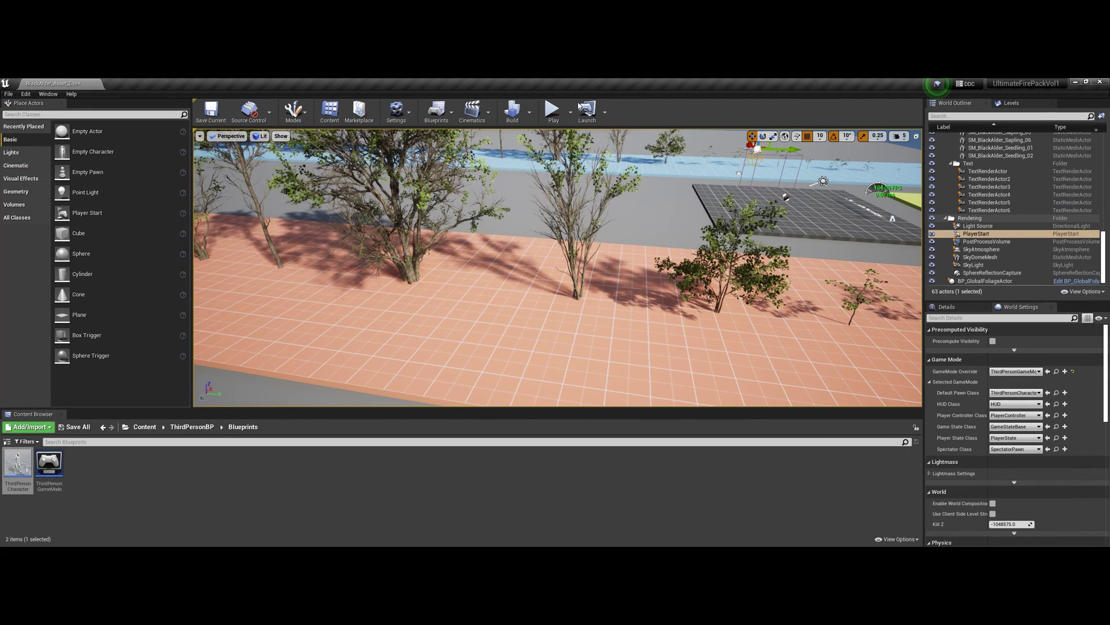
Play the level and run the third-person character through the Black Alder trees, continuing in full screen
click(554, 111)
click(558, 208)
key(w)
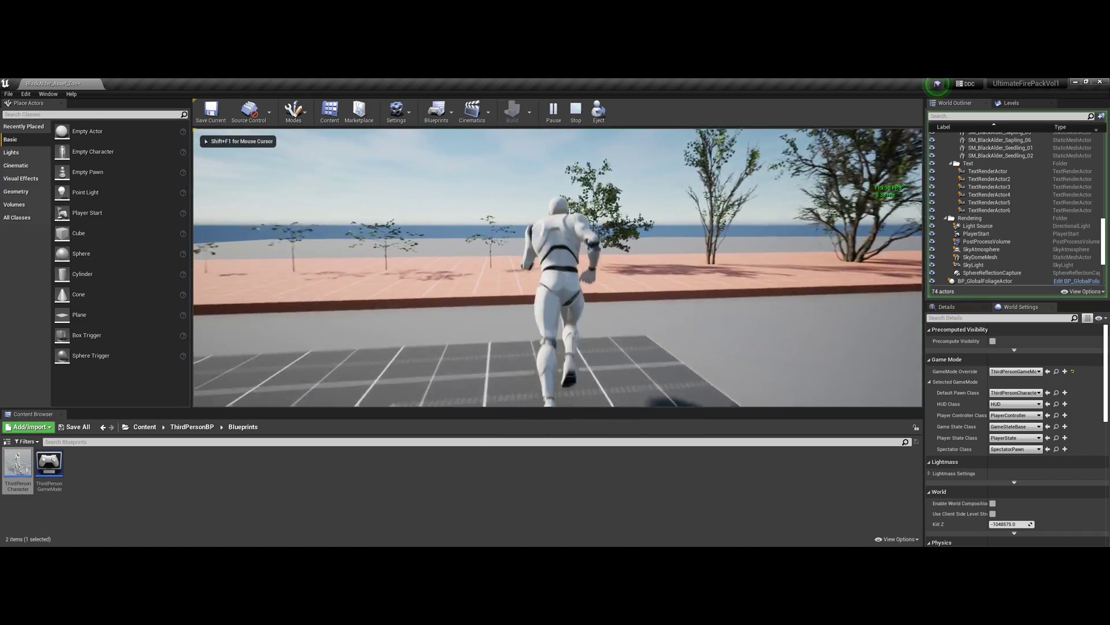
key(w)
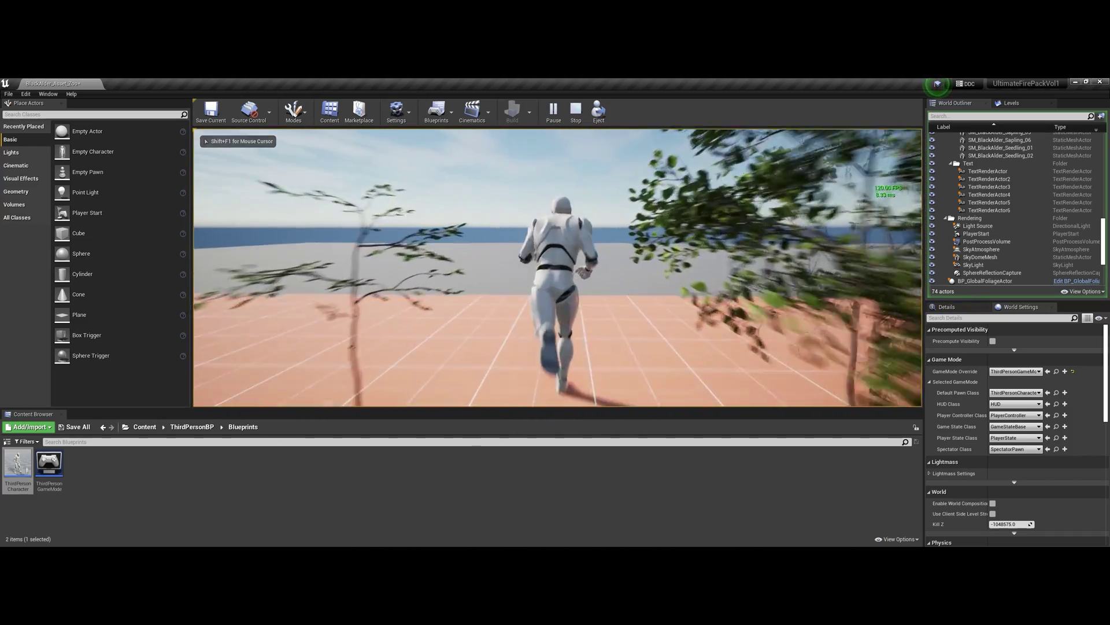
key(w)
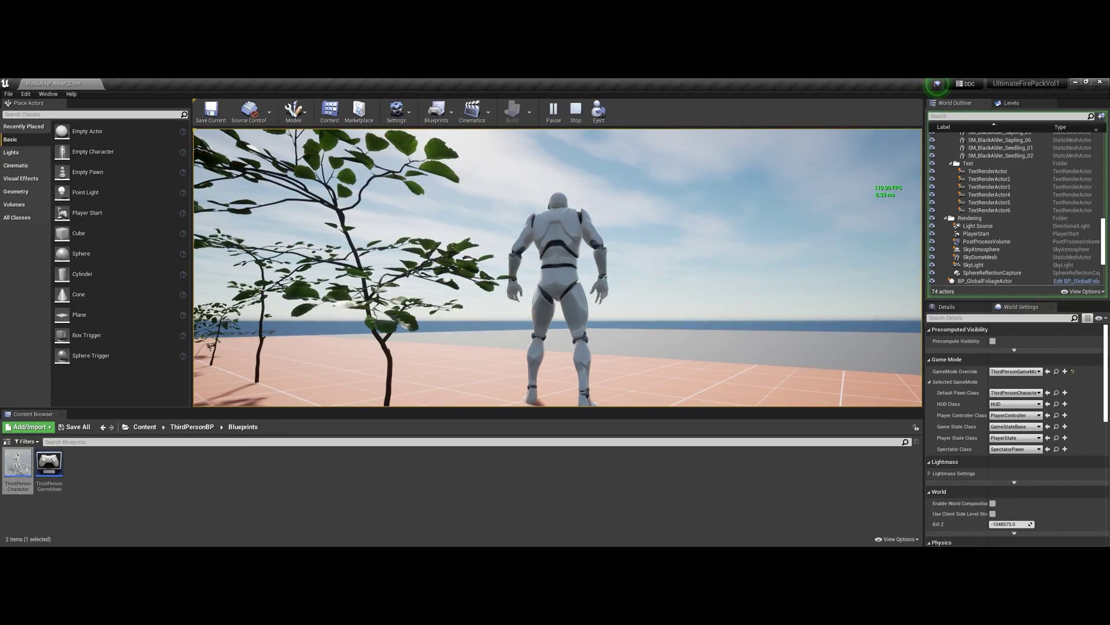
key(F11)
key(w)
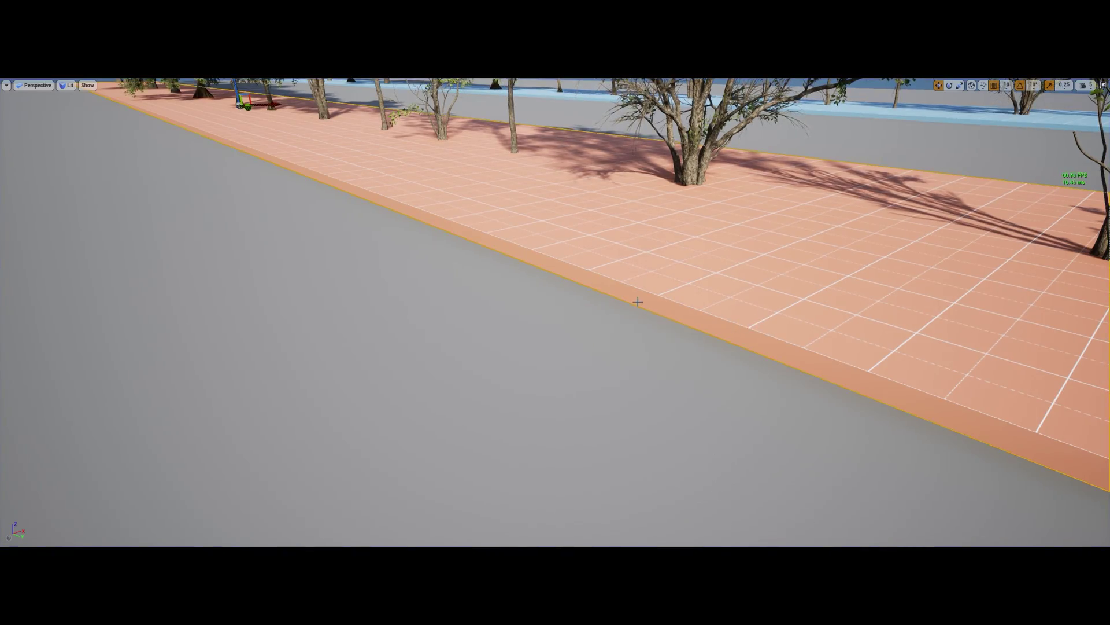
Scale the red Pivot Painter base down across its width to a narrow strip beneath the trees
right_drag(633, 300, 599, 303)
key(s)
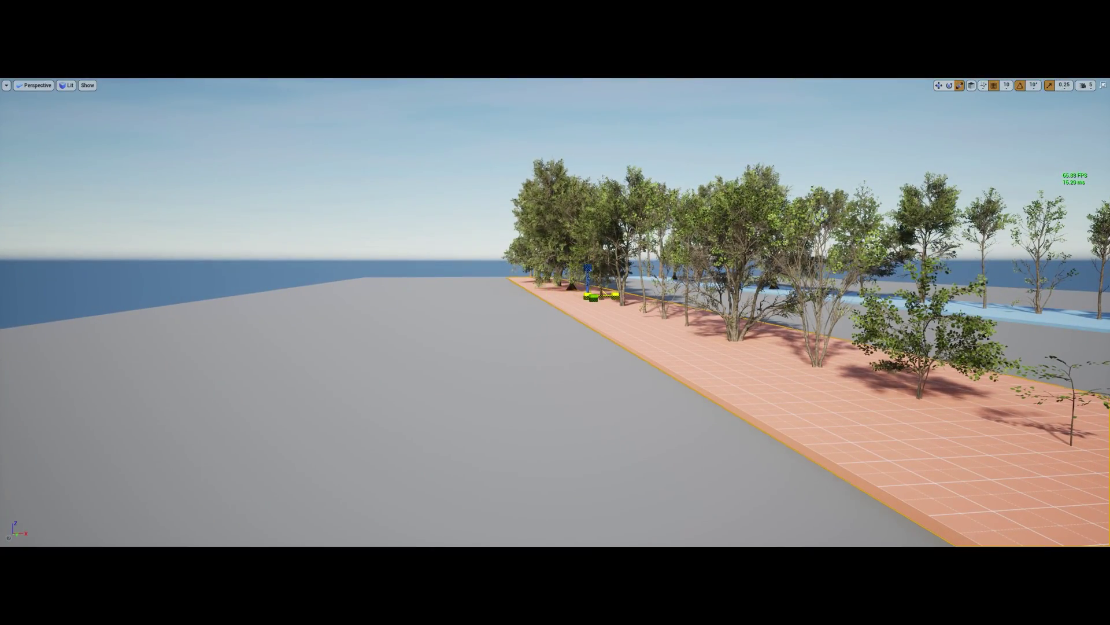
drag(614, 295, 590, 296)
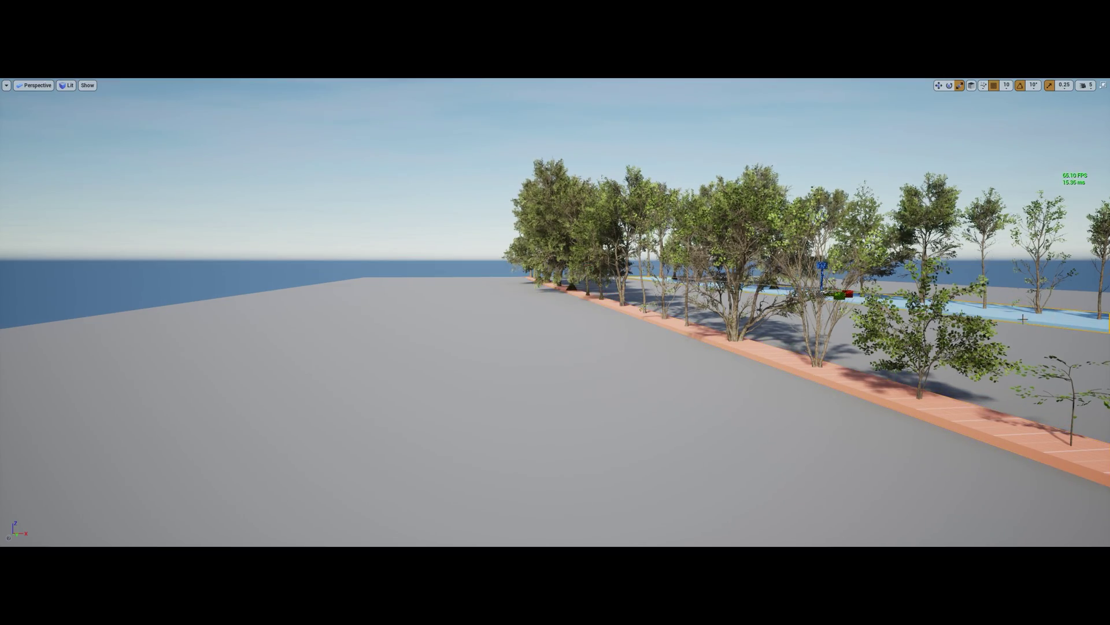
View the tree rows and the ground plane from a distance, then leave the full-screen view
key(w)
mouse_move(896, 297)
right_down()
mouse_move(1041, 260)
mouse_move(864, 319)
mouse_move(896, 318)
right_up()
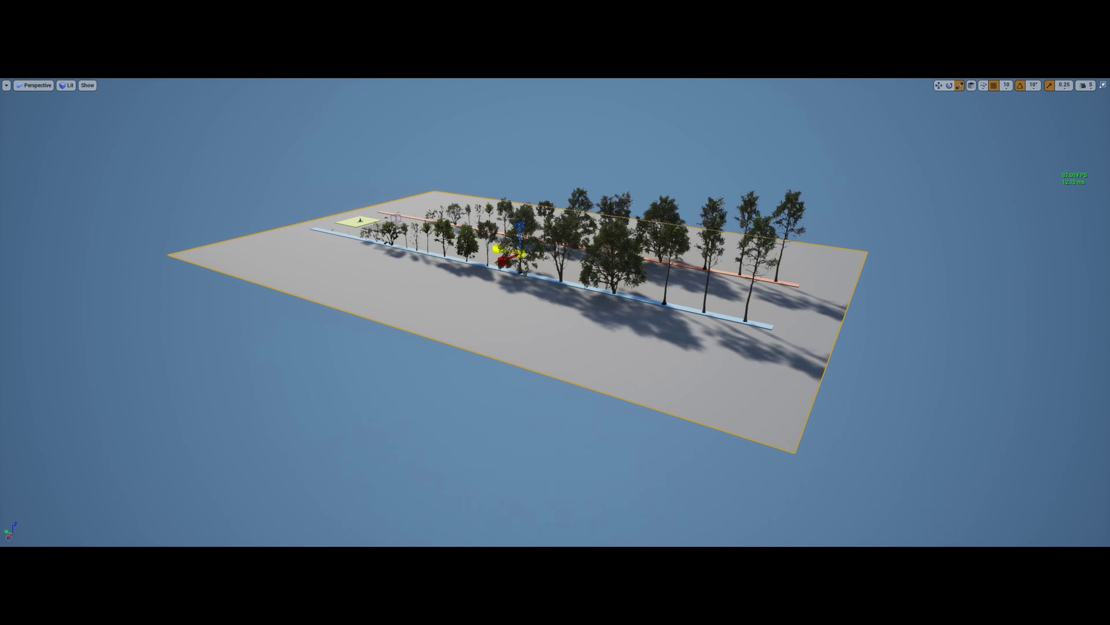
key(F11)
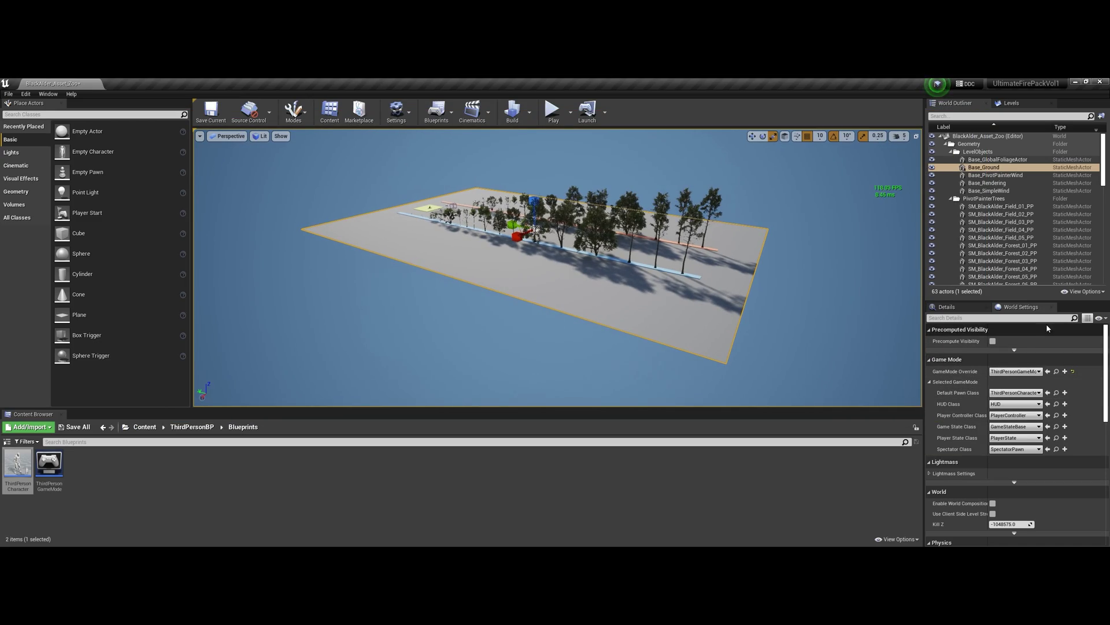
Lock the scale ratio of Base_Ground in its transform details and scale the ground up to about 205 by 273
click(951, 307)
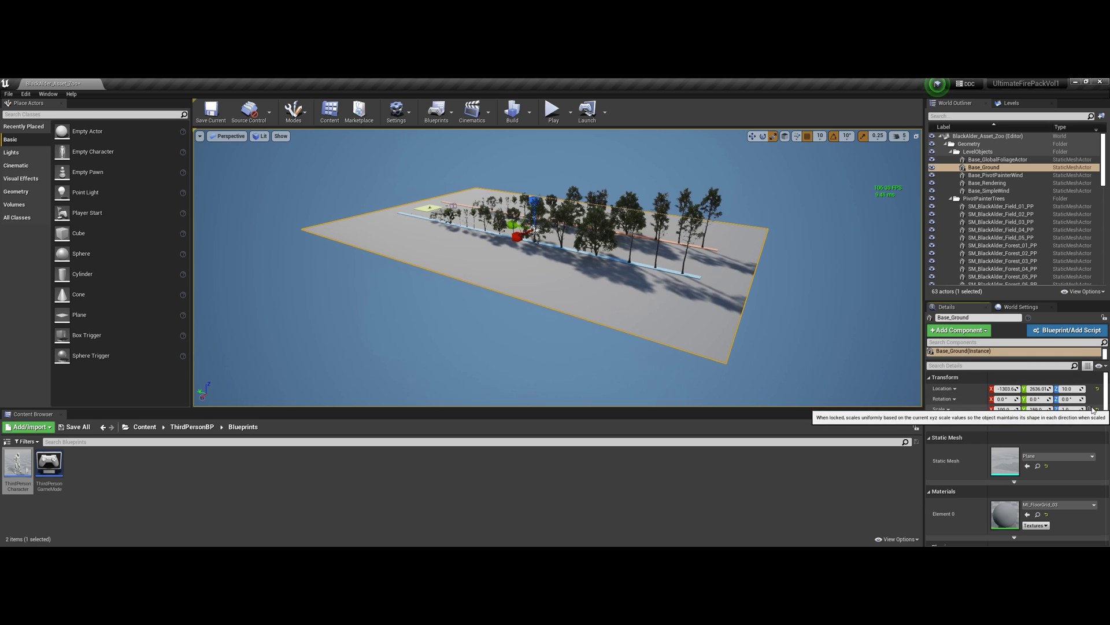
click(1091, 409)
drag(516, 236, 502, 242)
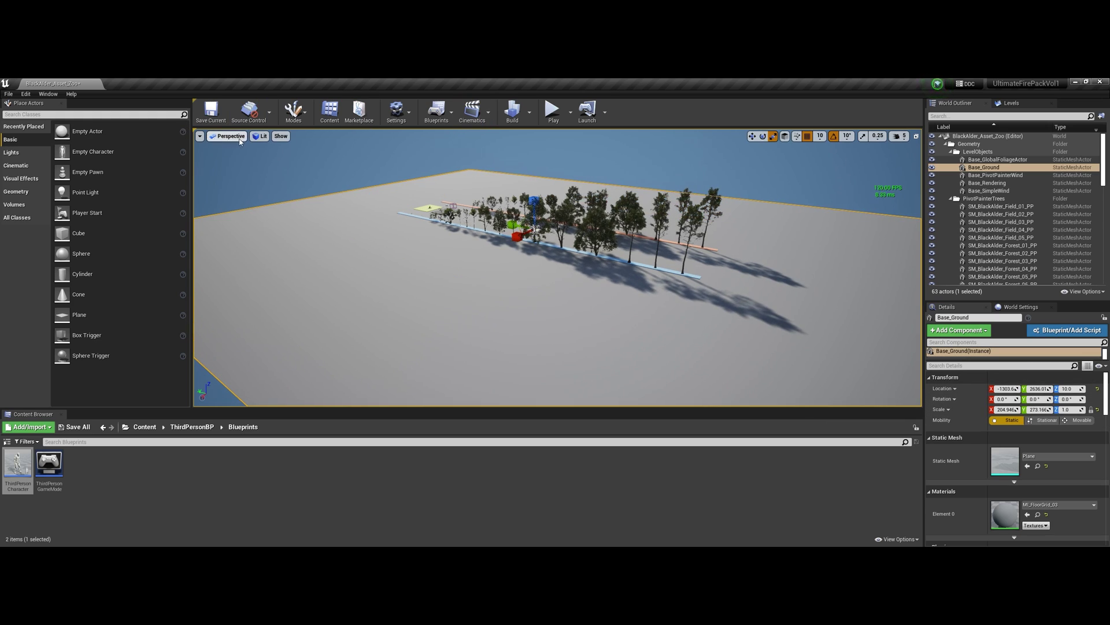
Set the viewport to Brush Wireframe and view the level geometry around the ground plane from far away
click(260, 136)
click(278, 177)
key(s)
right_drag(557, 268, 549, 289)
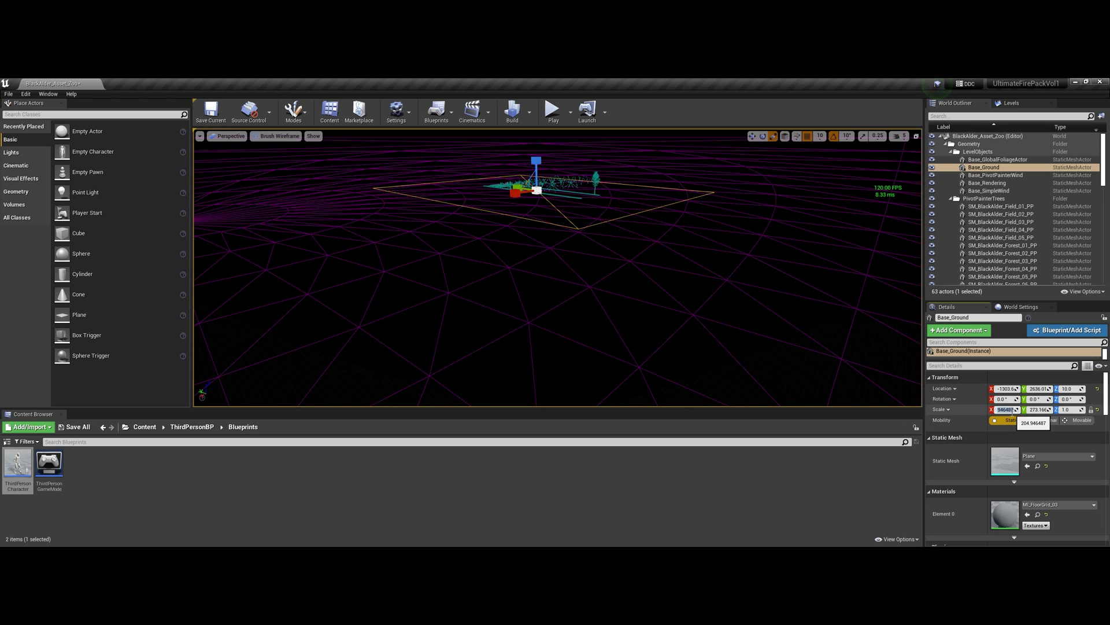
Start playing the level from a spot far from the trees and run the third-person character across the ground
right_click(506, 175)
mouse_move(570, 500)
click(657, 495)
click(565, 287)
key(w)
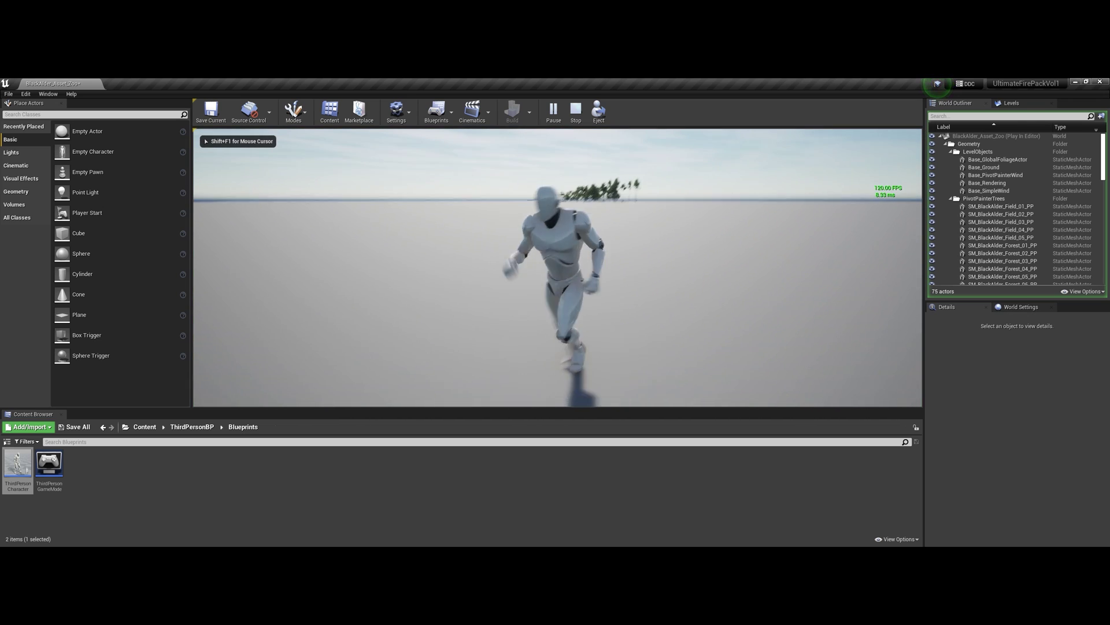
Compare the distant trees in wireframe, unlit and lit view modes while playing, continuing in full screen
key(F1)
key(F2)
key(F3)
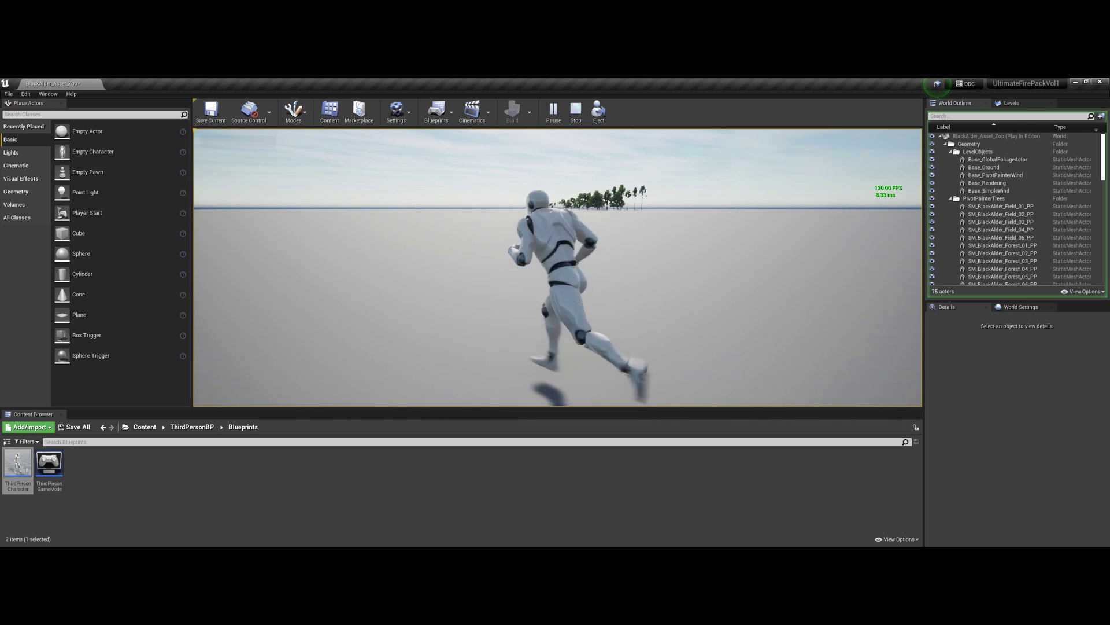
key(F11)
key(F1)
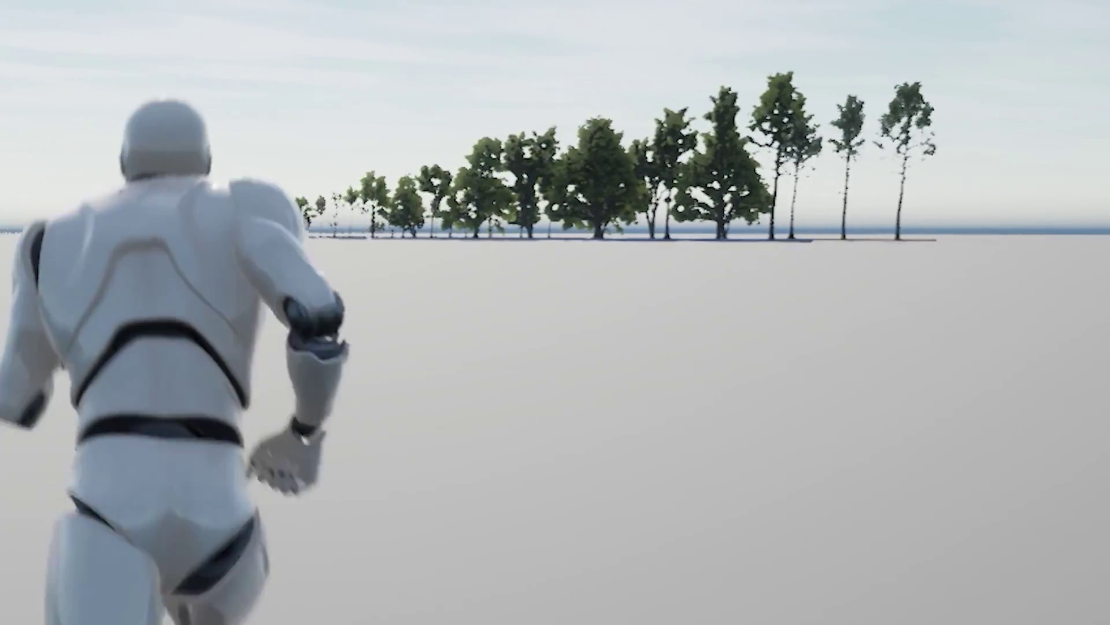
key(F1)
key(F2)
key(F3)
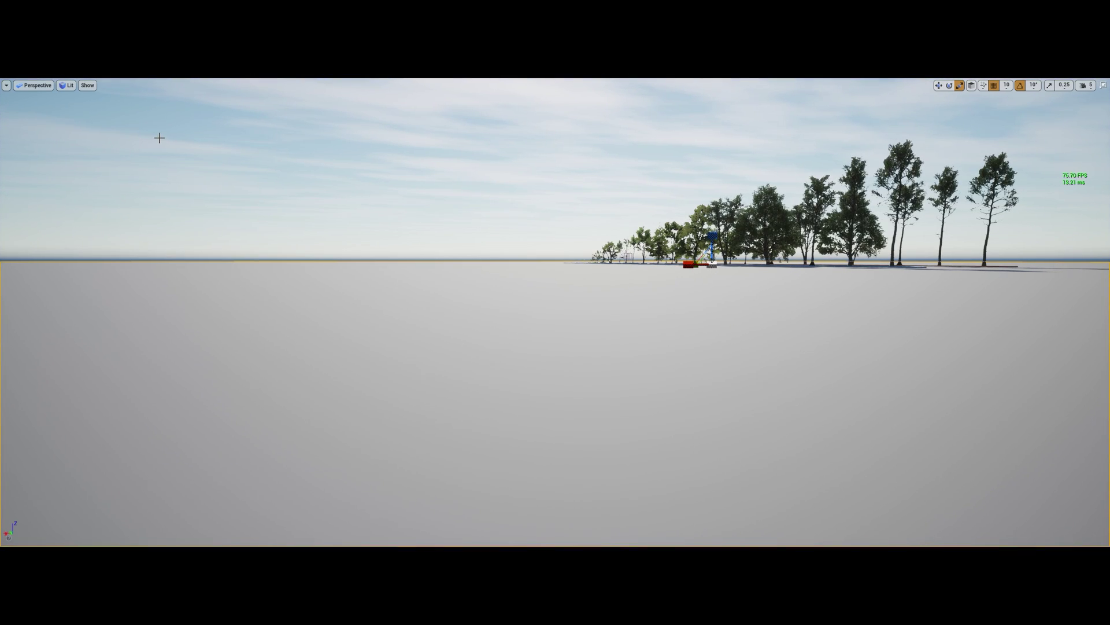
Switch to the Base Color buffer visualization and examine the tree rows from near and far
click(69, 86)
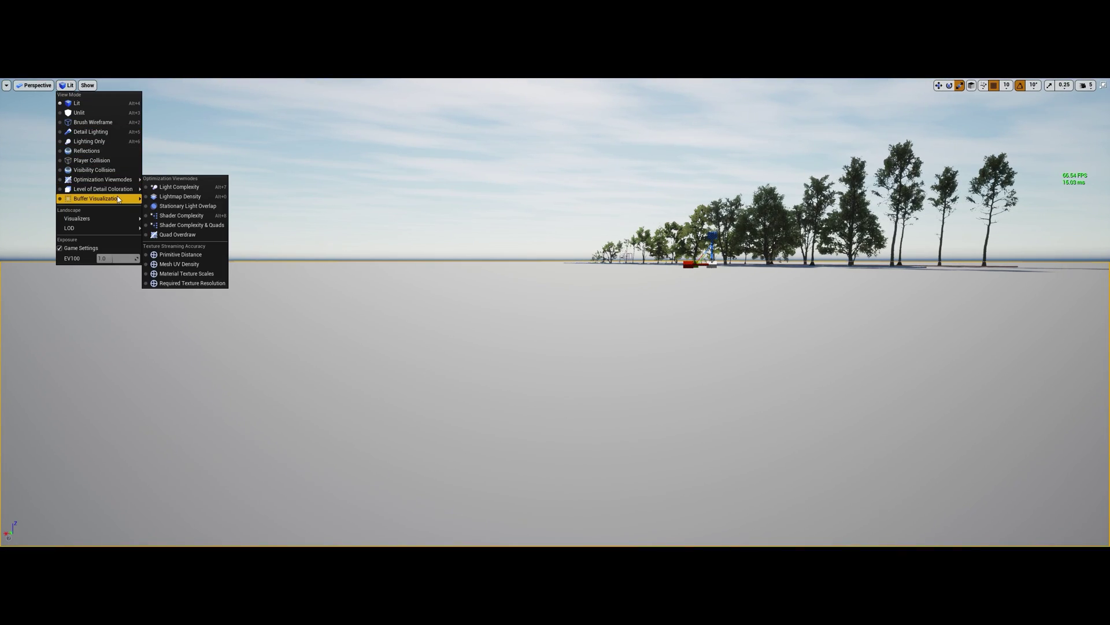
mouse_move(116, 198)
click(164, 219)
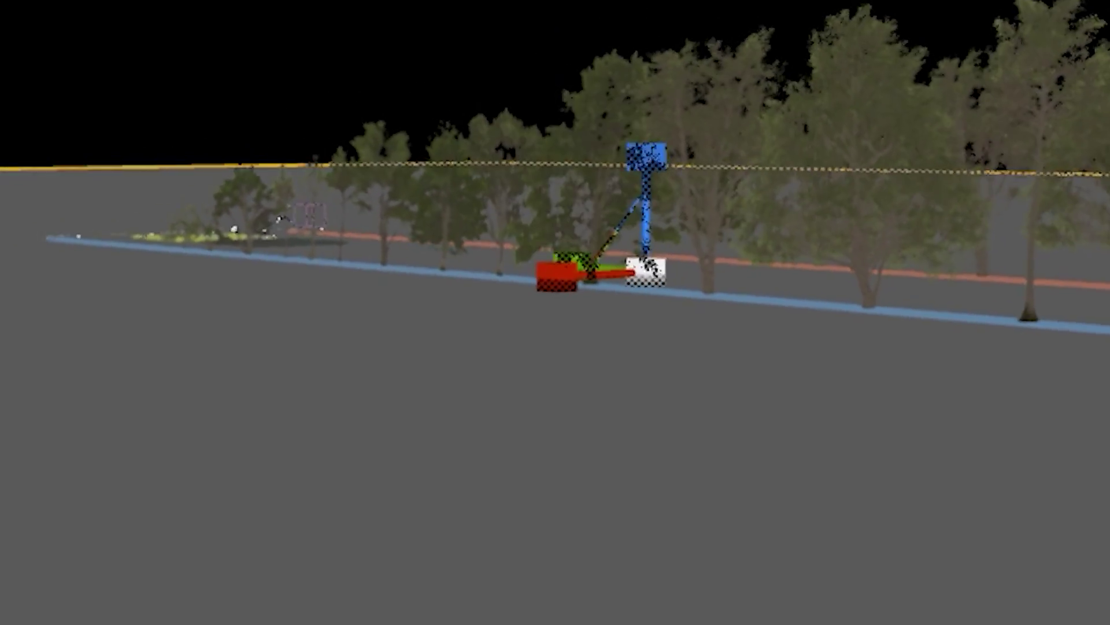
right_drag(555, 313, 736, 280)
key(w)
key(s)
key(w)
right_drag(1005, 133, 1005, 129)
key(s)
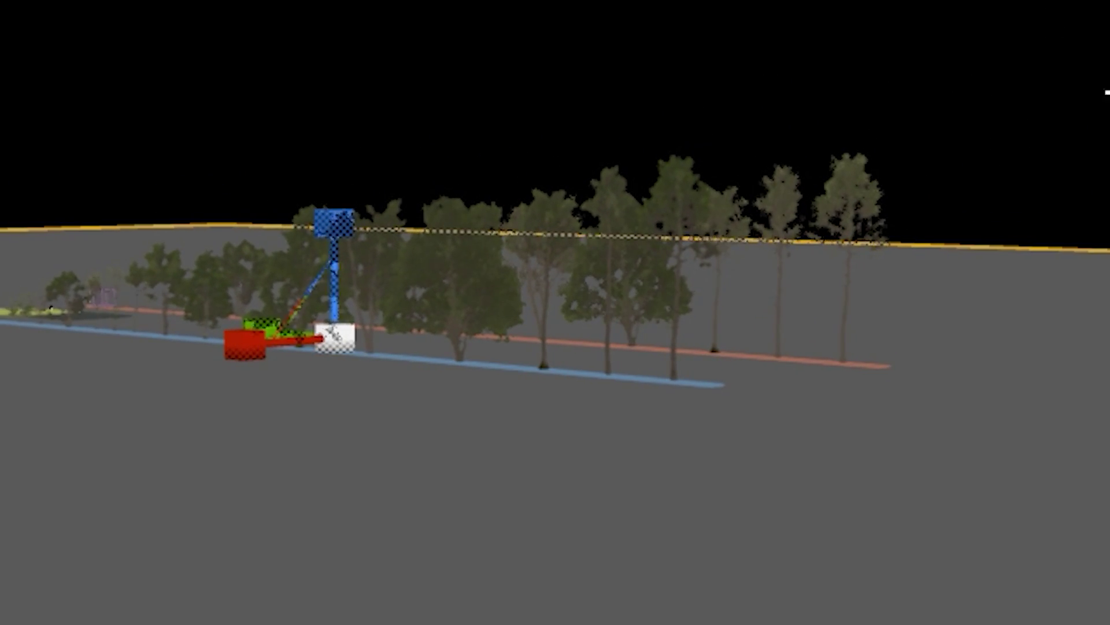
Select one of the broad trees, examine the trees up close in Base Color, and return the viewport to Lit
click(677, 260)
click(617, 288)
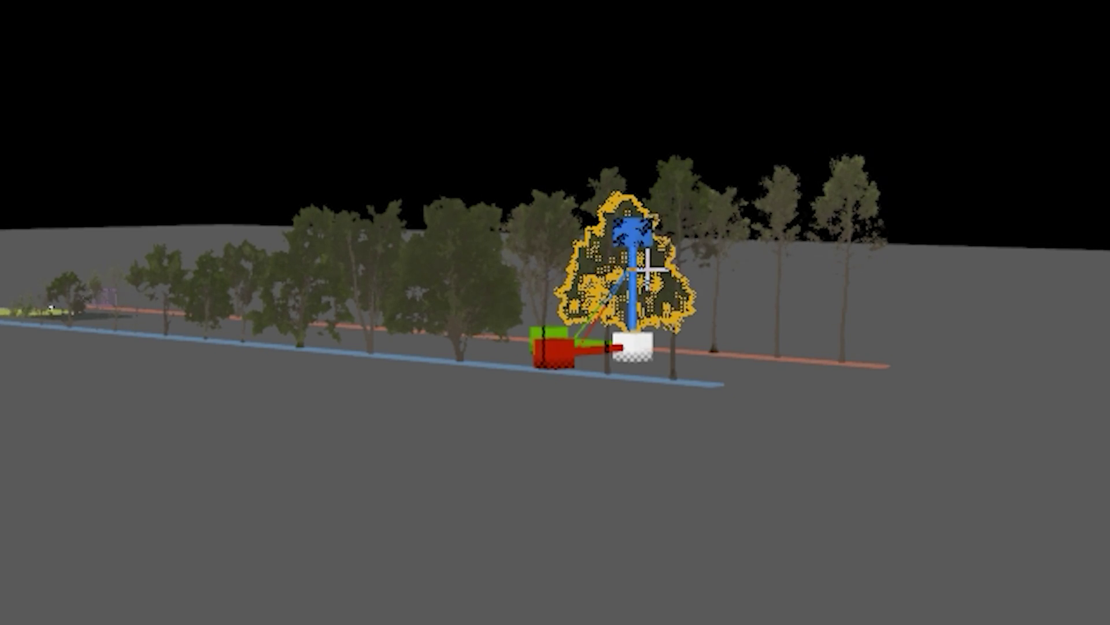
key(w)
right_drag(617, 288, 653, 245)
key(w)
scroll(555, 312, up, 3)
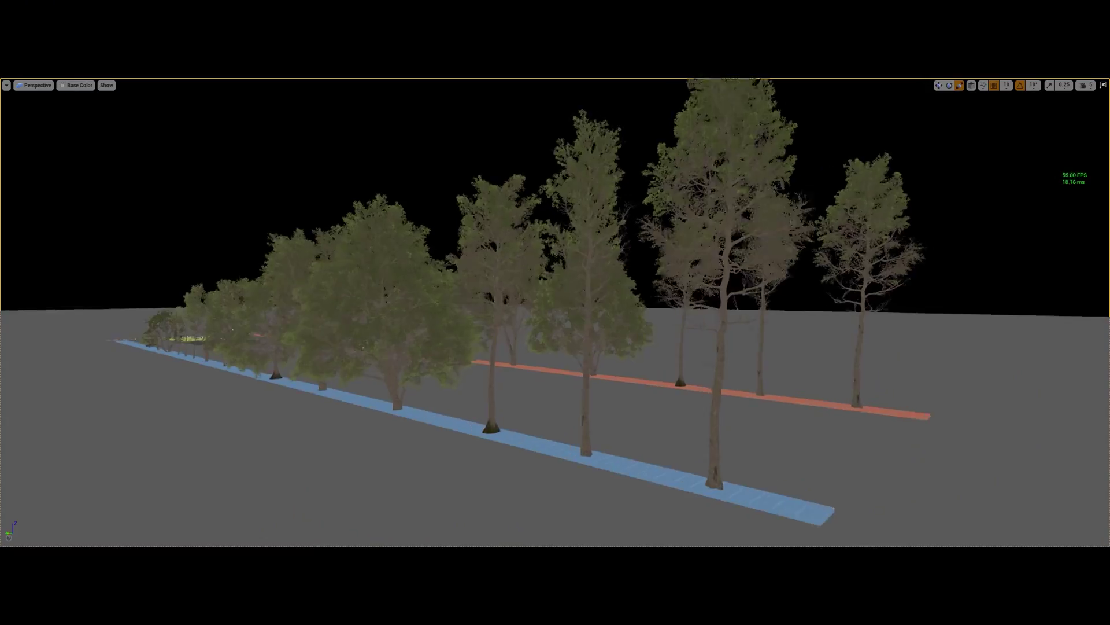
scroll(555, 312, up, 5)
right_drag(156, 122, 150, 155)
key(s)
click(79, 85)
click(72, 104)
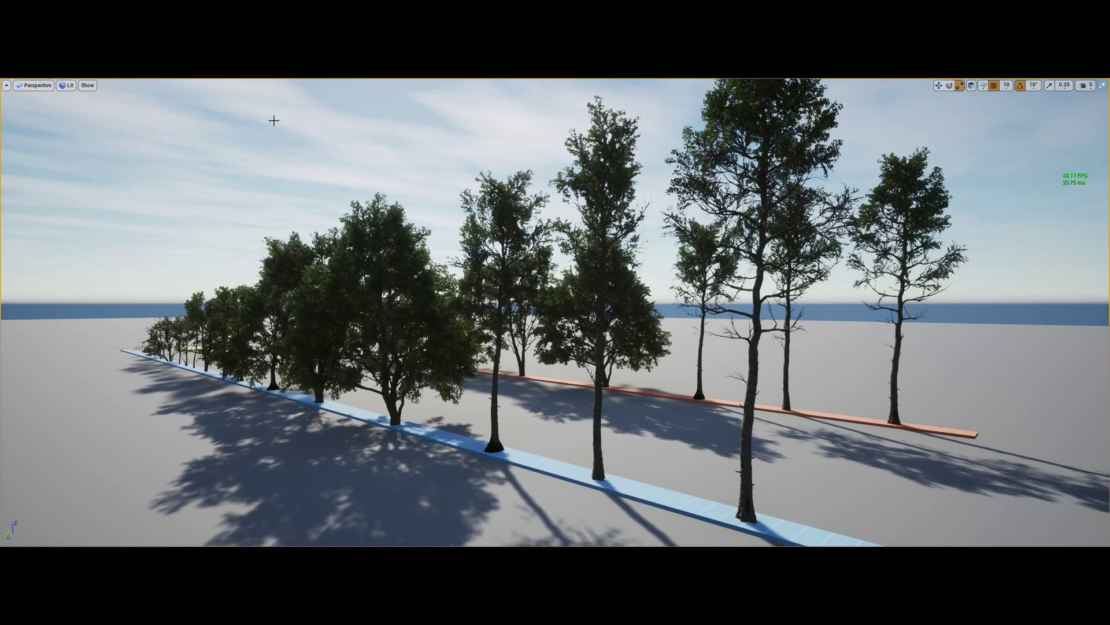
Compare the close-up trees in Base Color once more and switch back to Lit
click(67, 85)
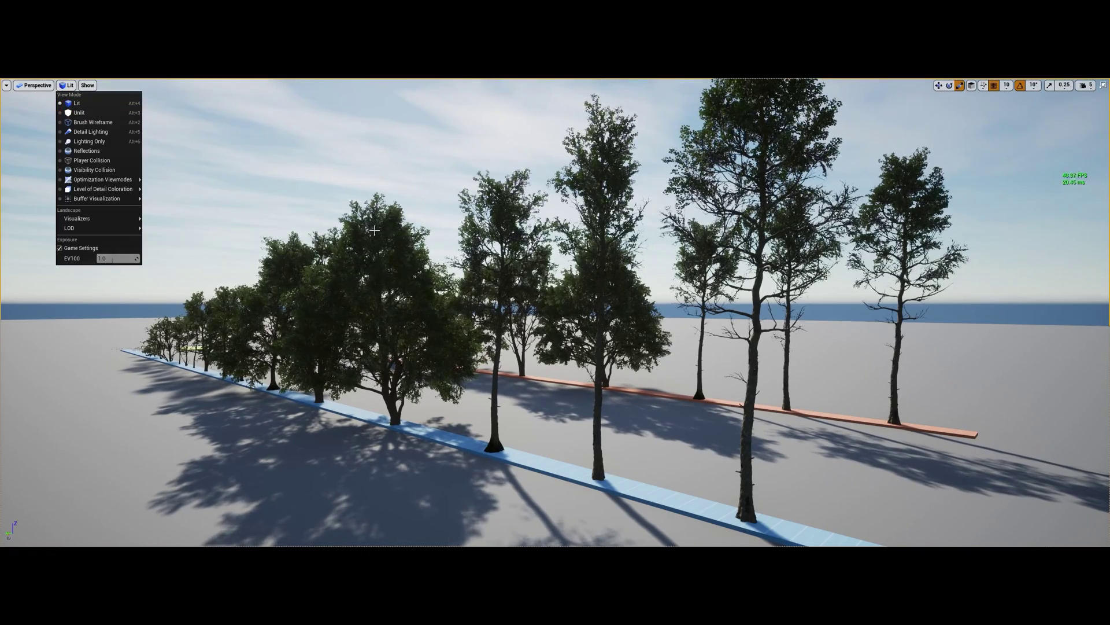
mouse_move(110, 201)
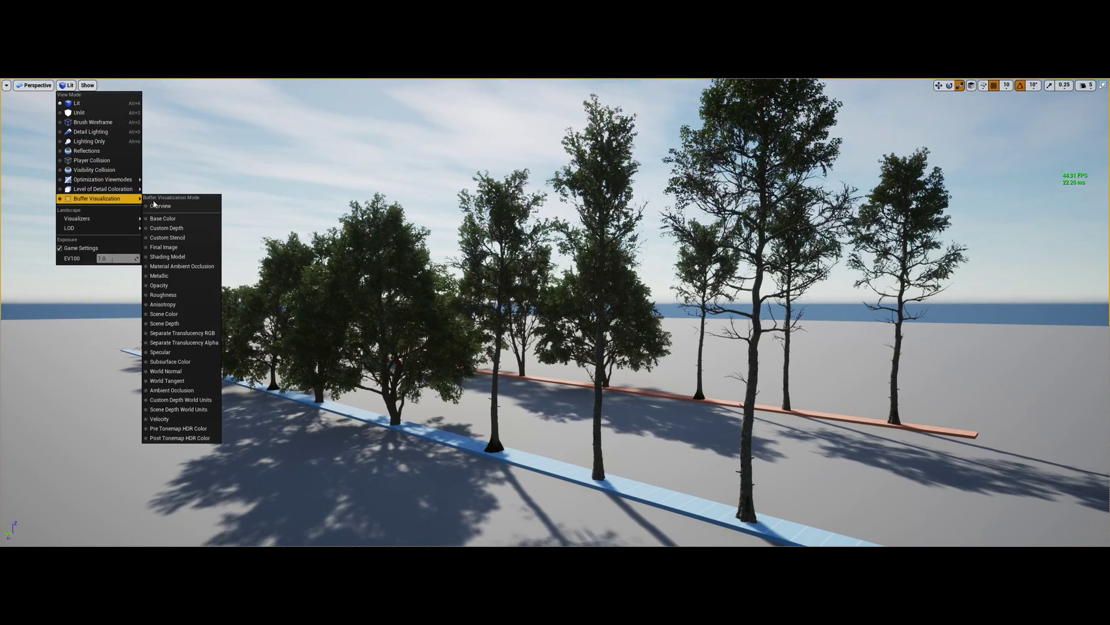
click(171, 218)
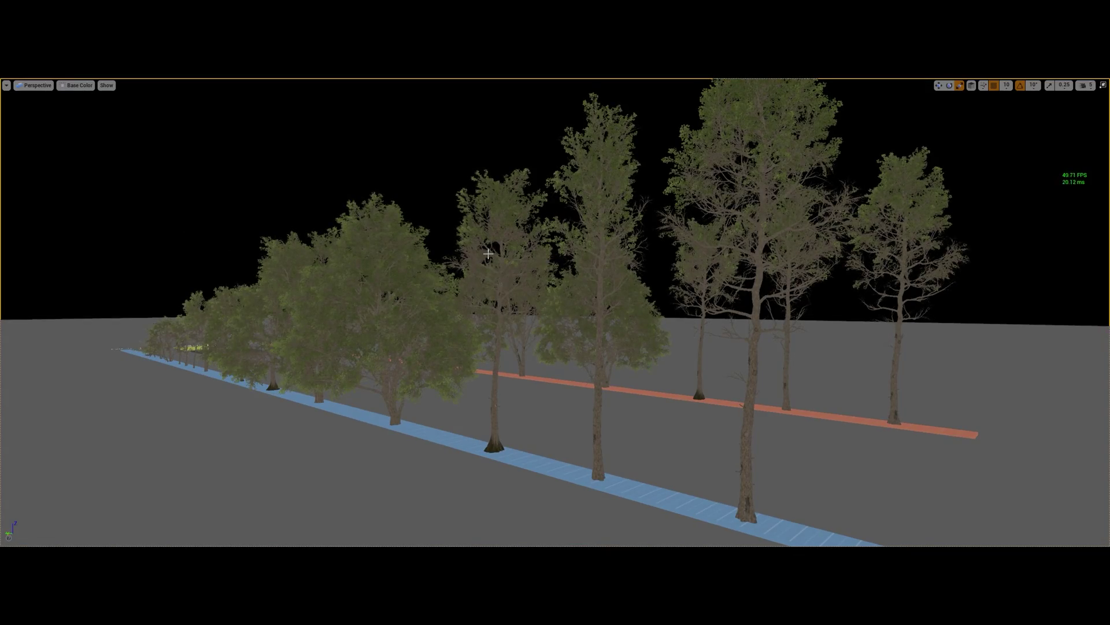
click(75, 86)
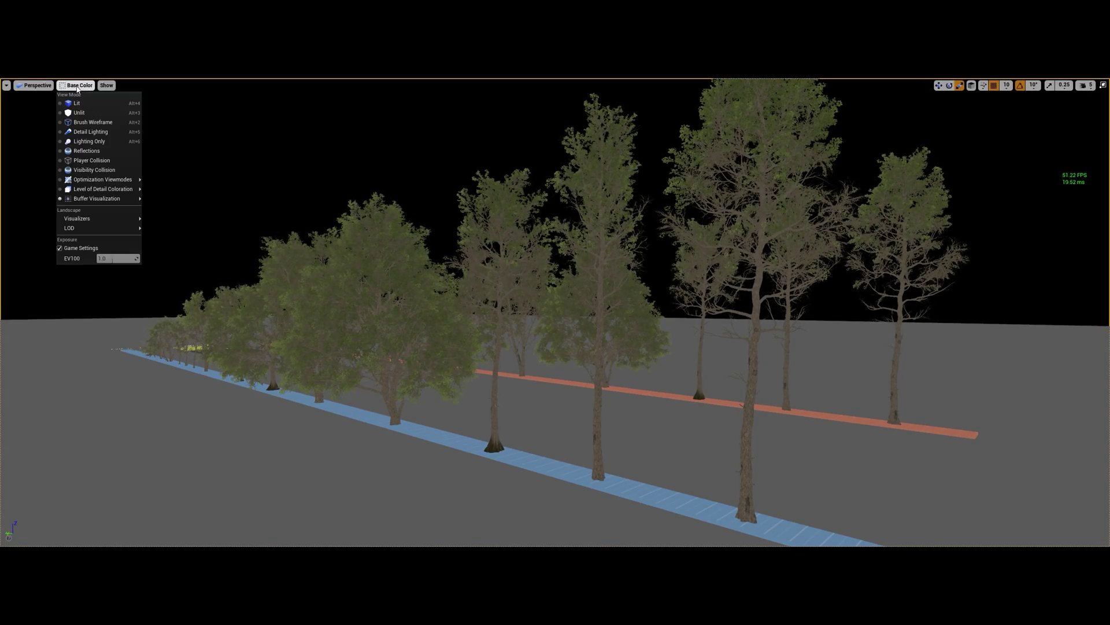
click(73, 105)
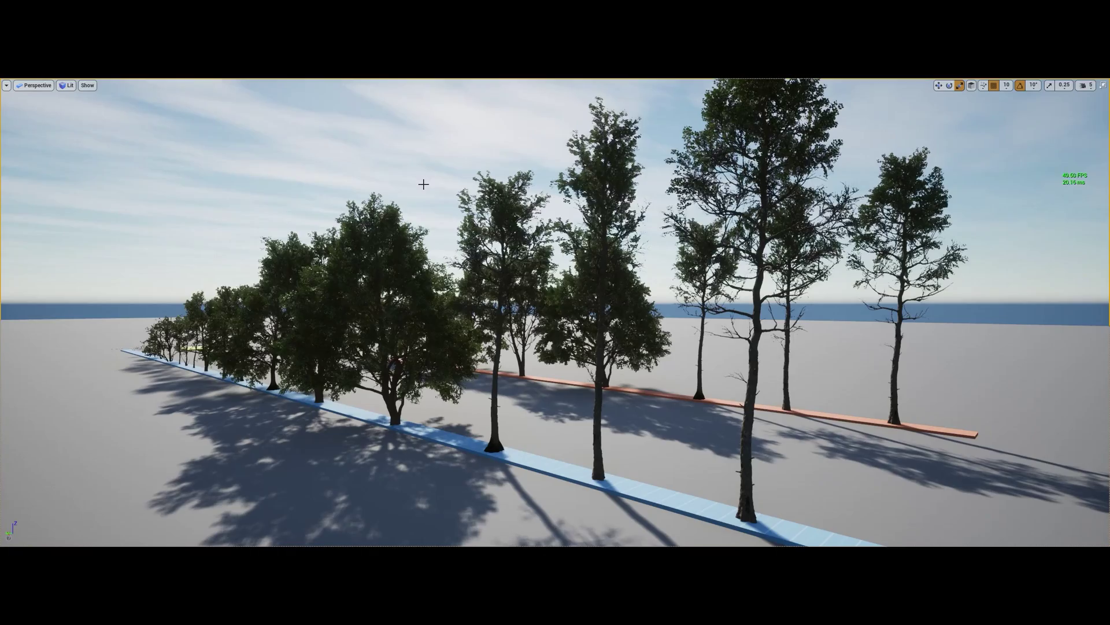
View the trees from a long distance in Lit, then examine their colours there in Base Color
key(s)
right_drag(423, 186, 424, 186)
scroll(424, 185, down, 3)
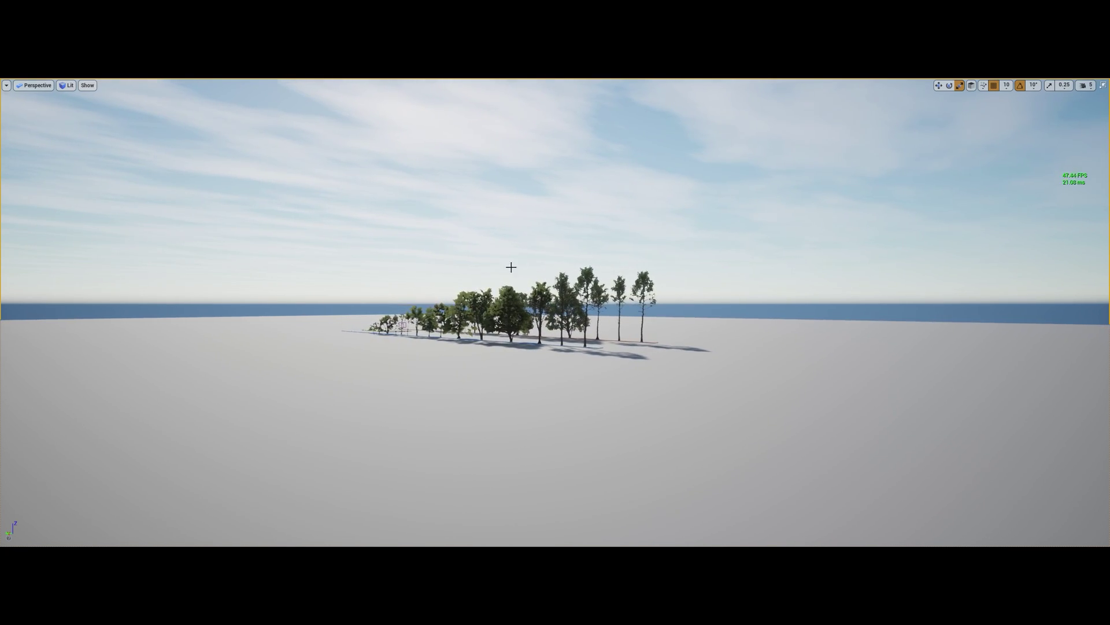
key(w)
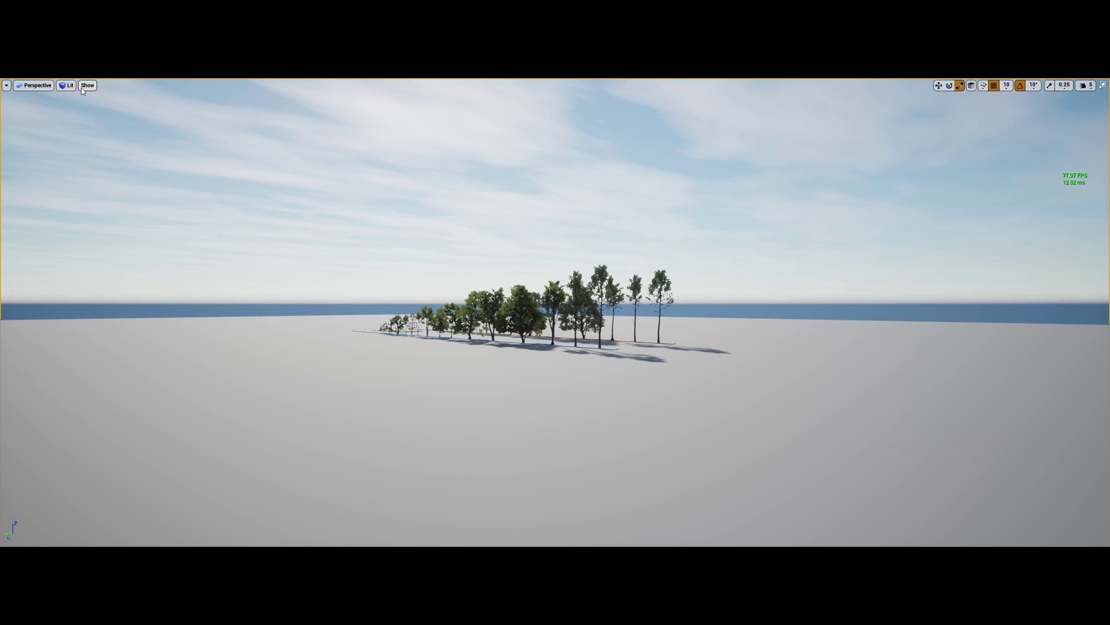
click(66, 85)
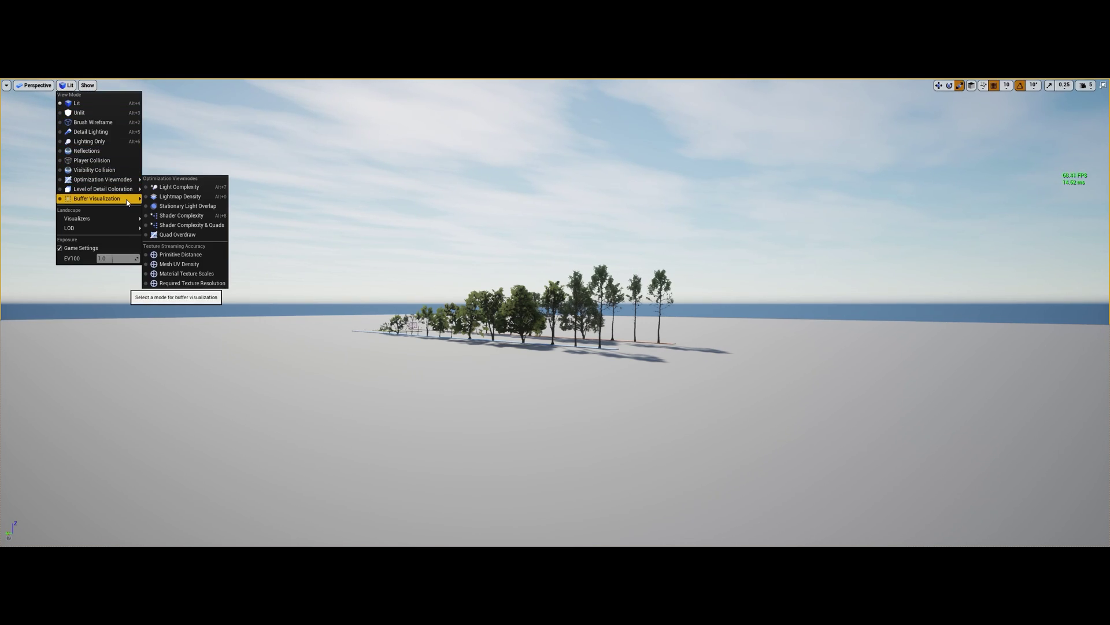
mouse_move(115, 198)
click(174, 220)
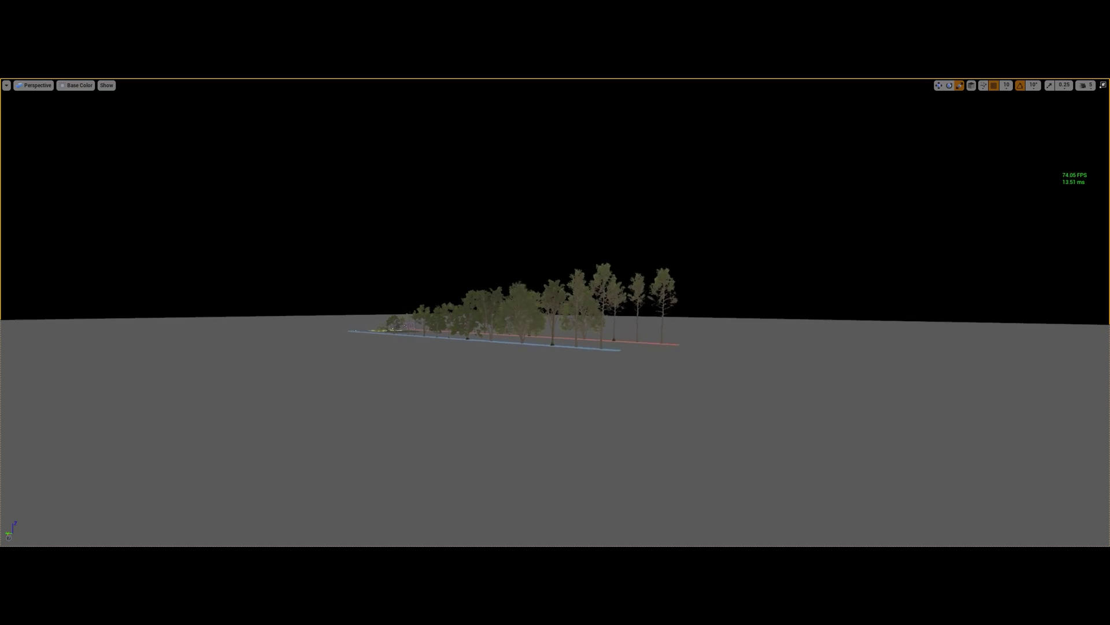
key(w)
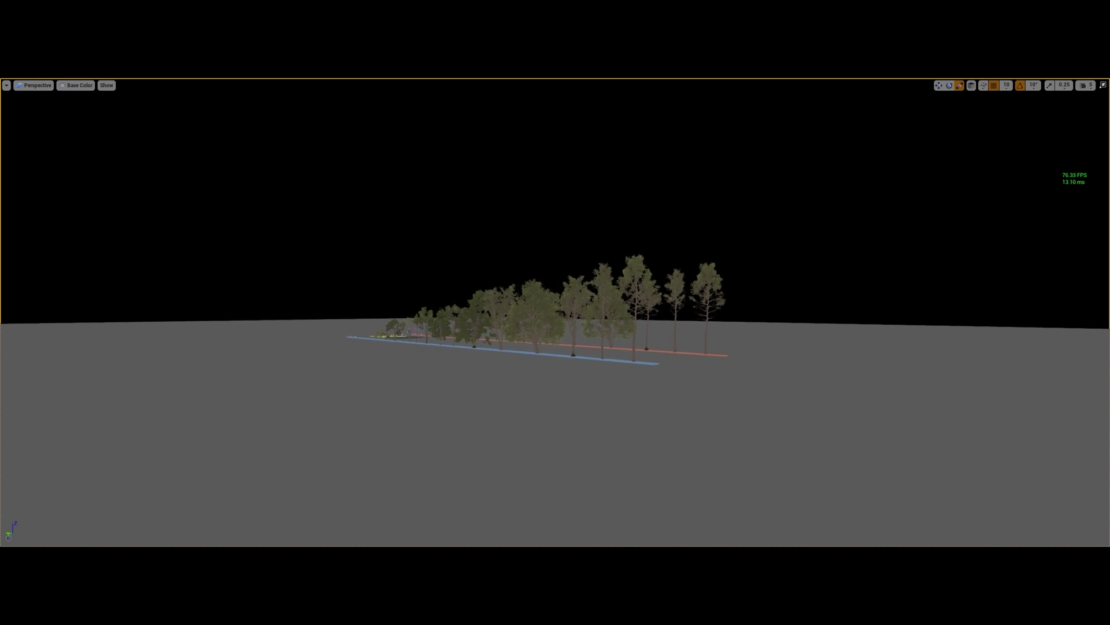
key(w)
right_drag(501, 256, 478, 260)
key(s)
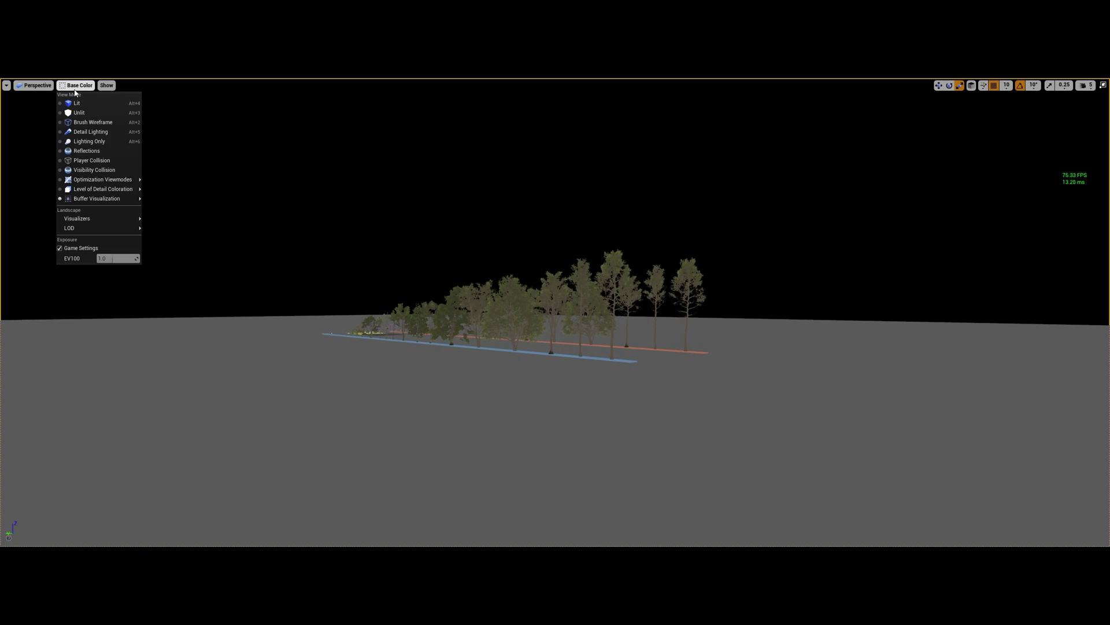
Examine the trees in the Specular and Roughness buffer visualizations, then return the viewport to Lit
mouse_move(137, 200)
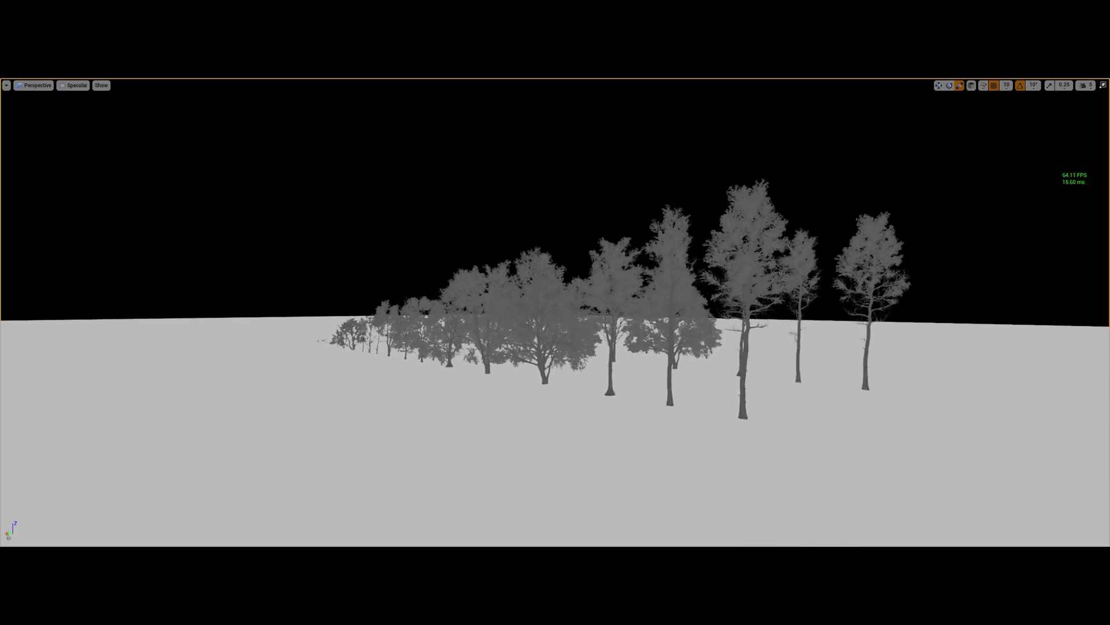
right_drag(380, 236, 247, 224)
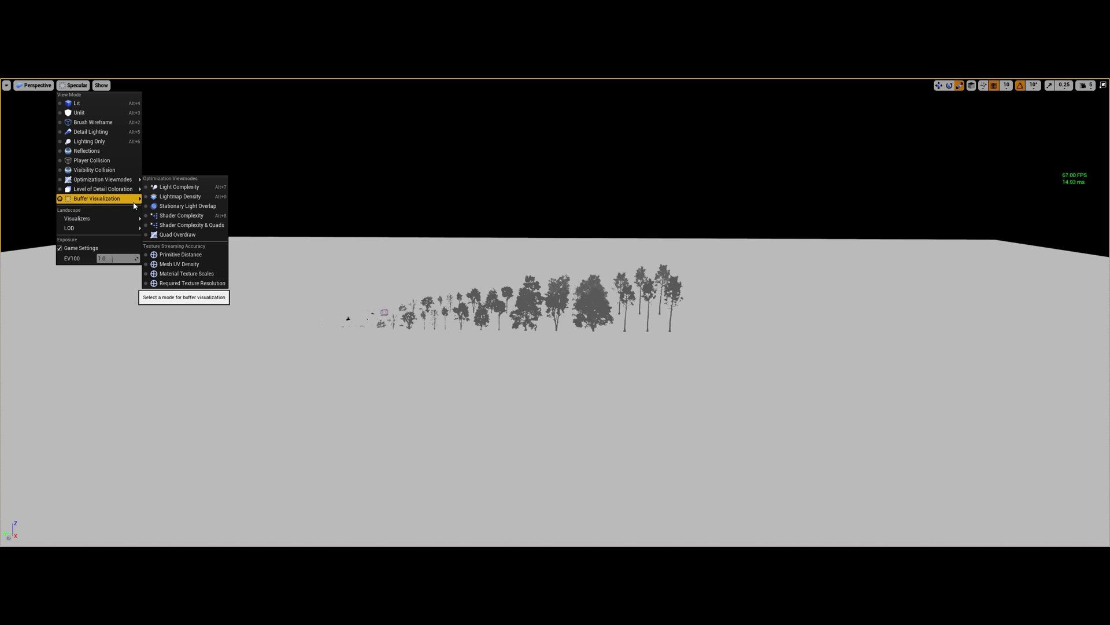
mouse_move(133, 202)
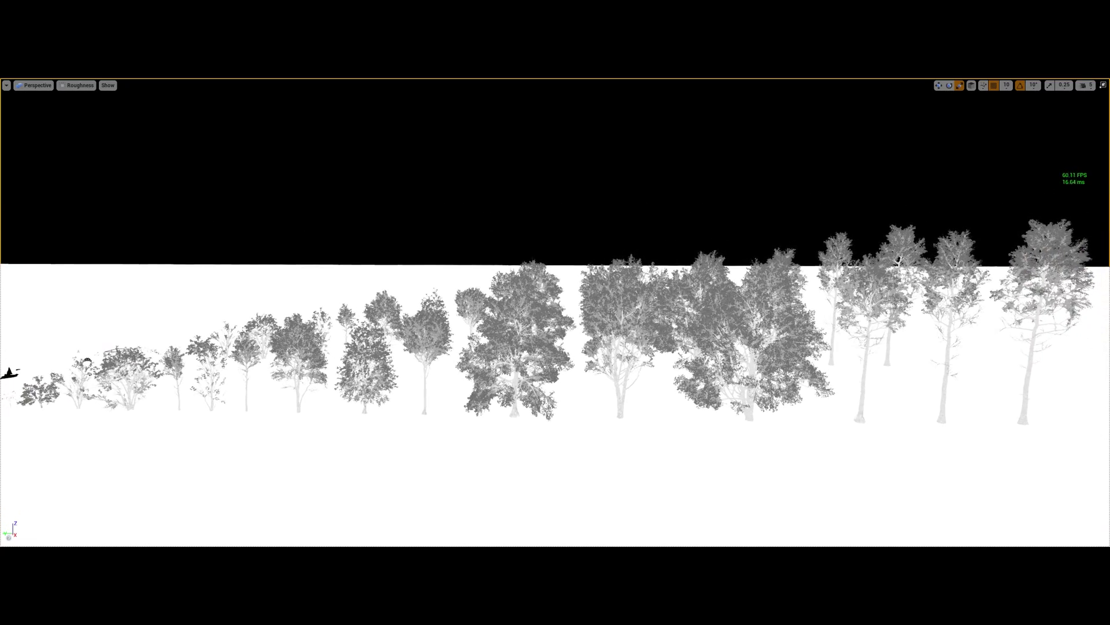
key(s)
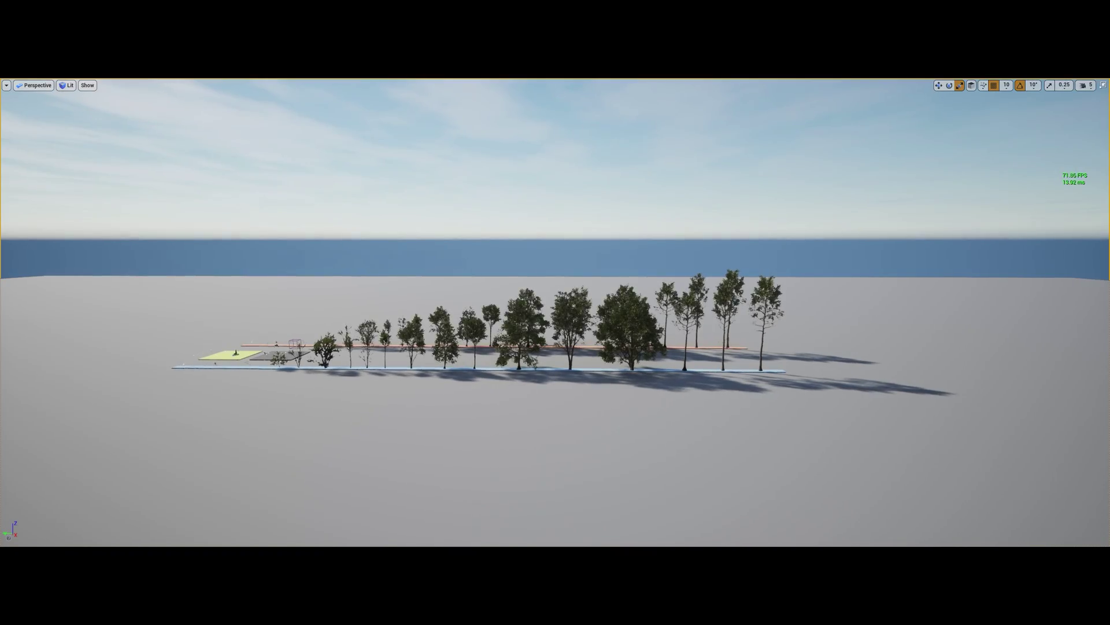
View the two tree rows from above and from far away, then leave the full-screen view
key(Up)
key(Down)
key(Down)
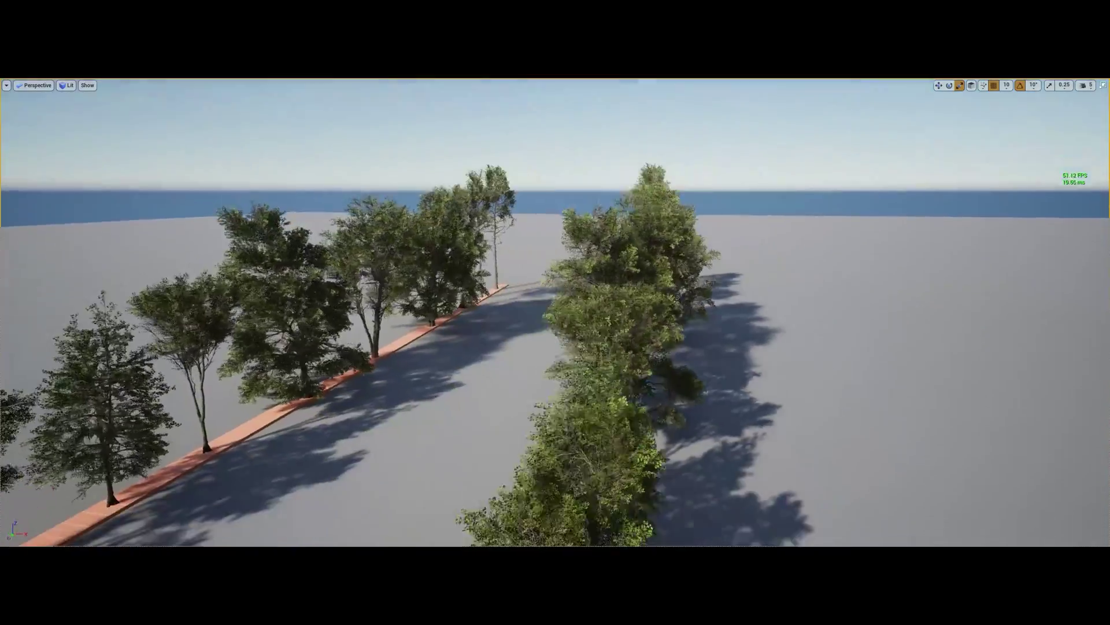
key(s)
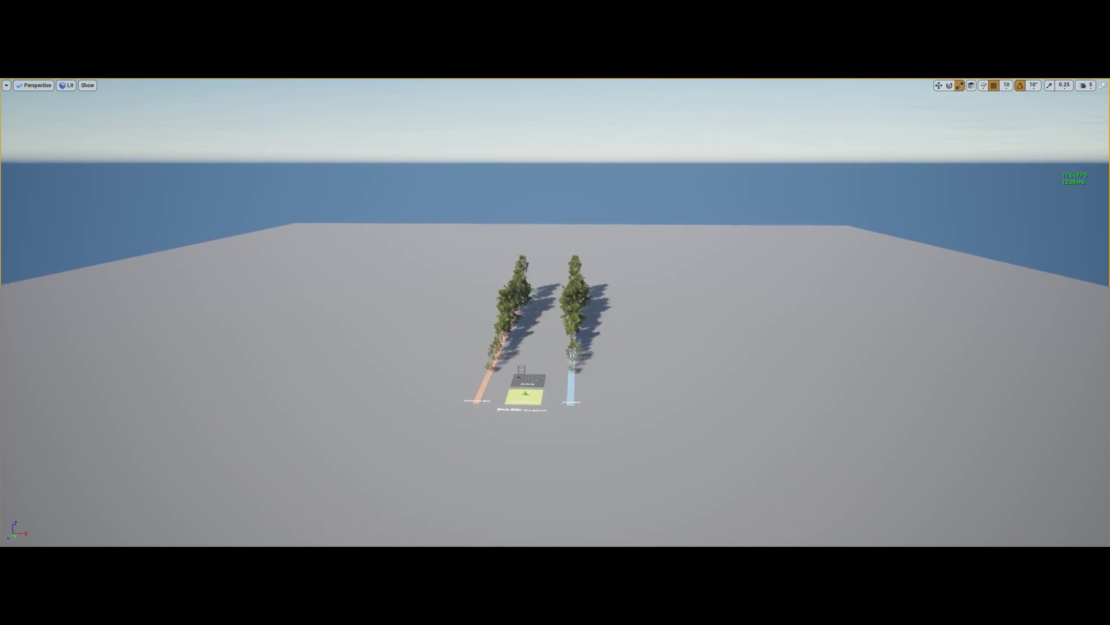
key(w)
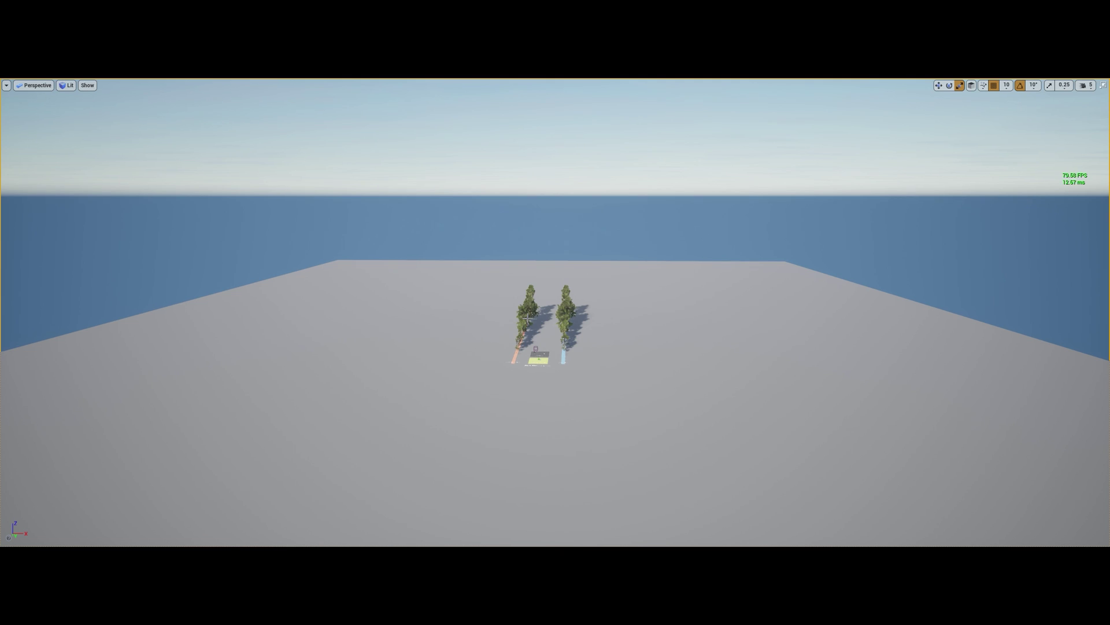
key(F11)
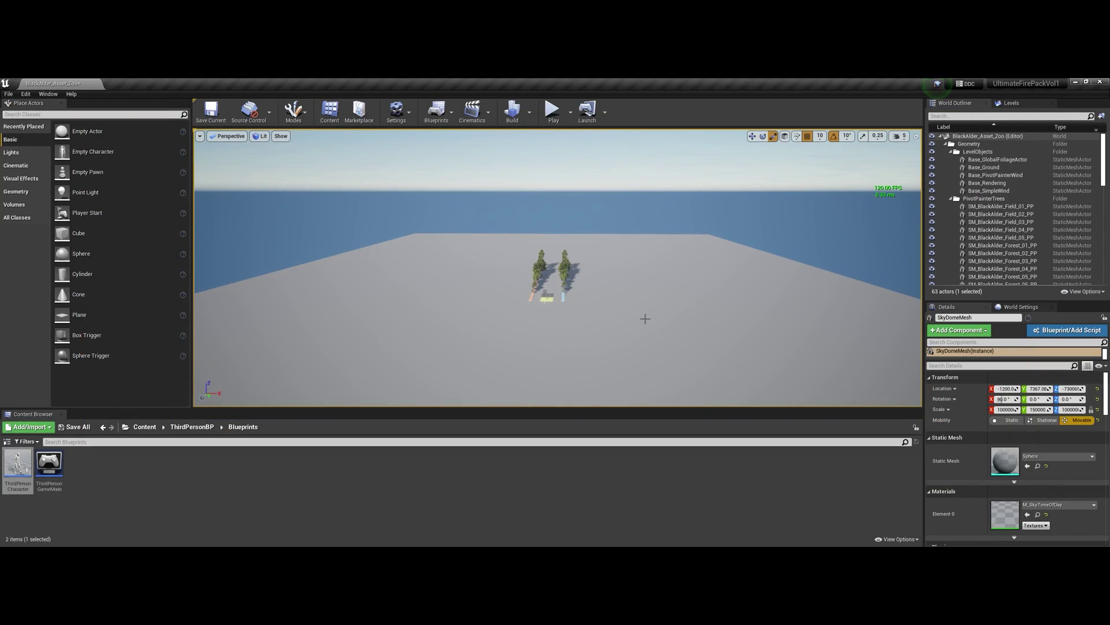
Bring the tree rows close into view, then find the directional light with "direc" and select Light Source
key(w)
right_drag(661, 305, 701, 336)
key(w)
key(a)
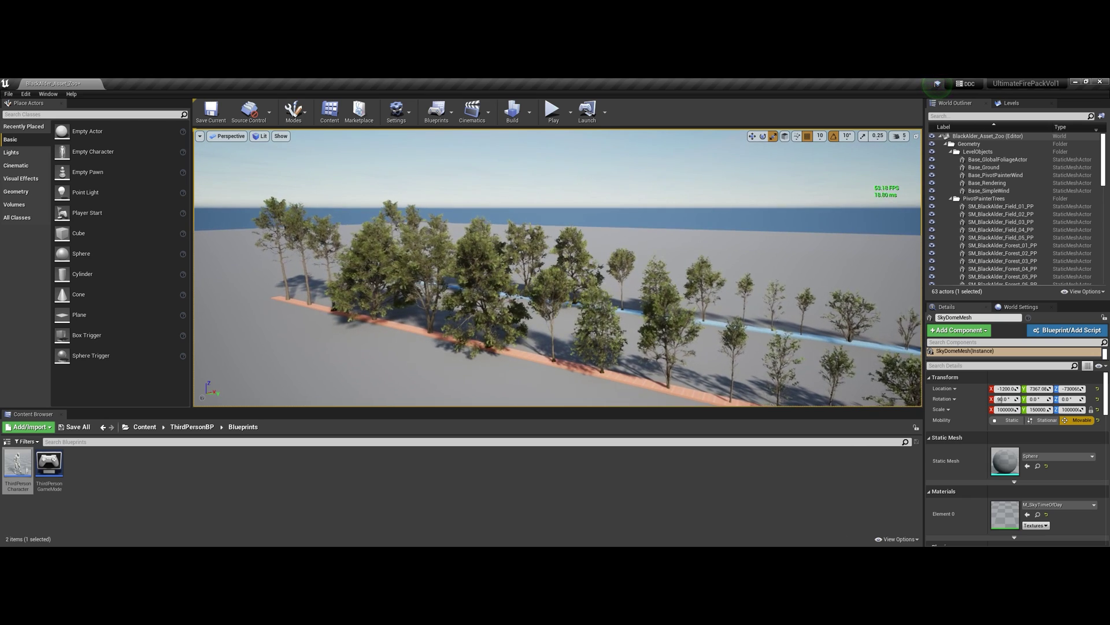
click(997, 116)
click(997, 116)
text(dir)
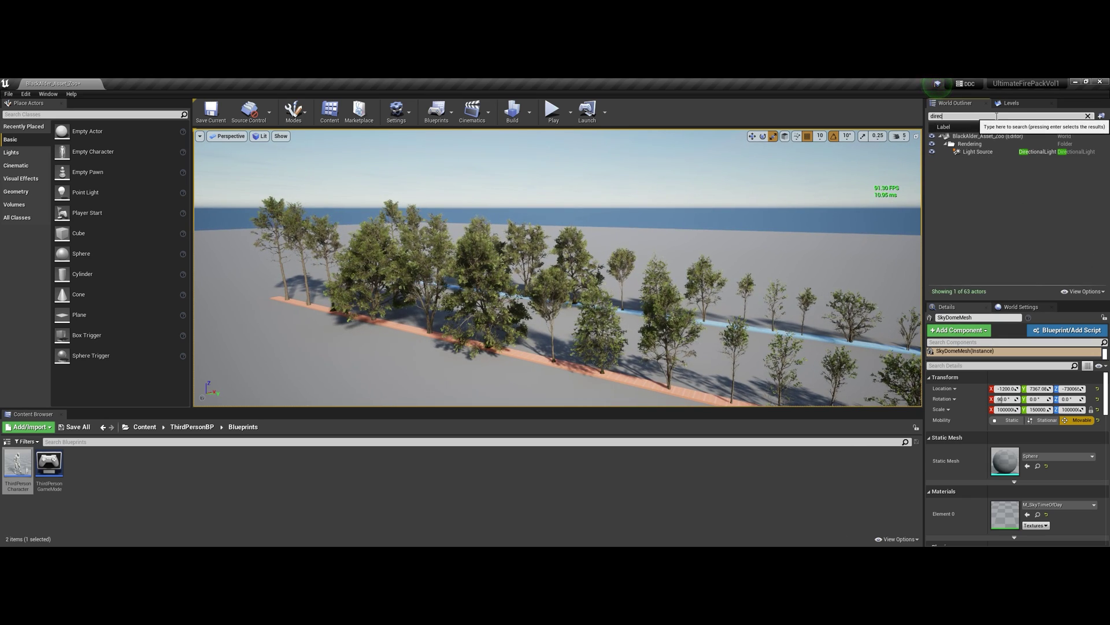
text(ec)
key(Return)
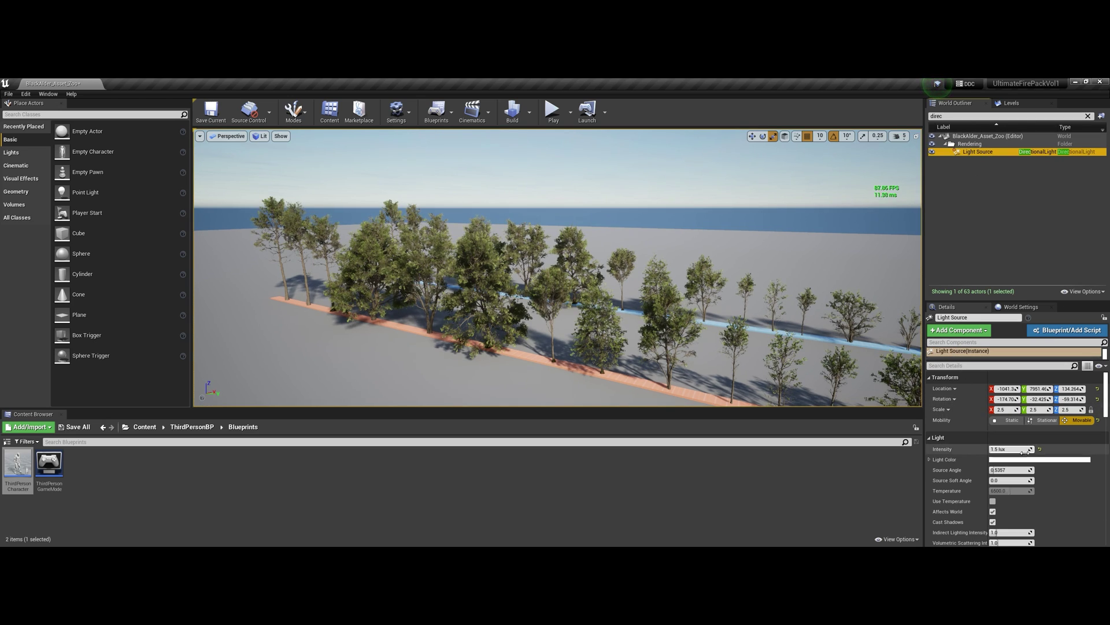
Set both the DistanceField Shadow Distance and the DistanceField Trace Distance of the directional light to 300000
scroll(1053, 479, down, 5)
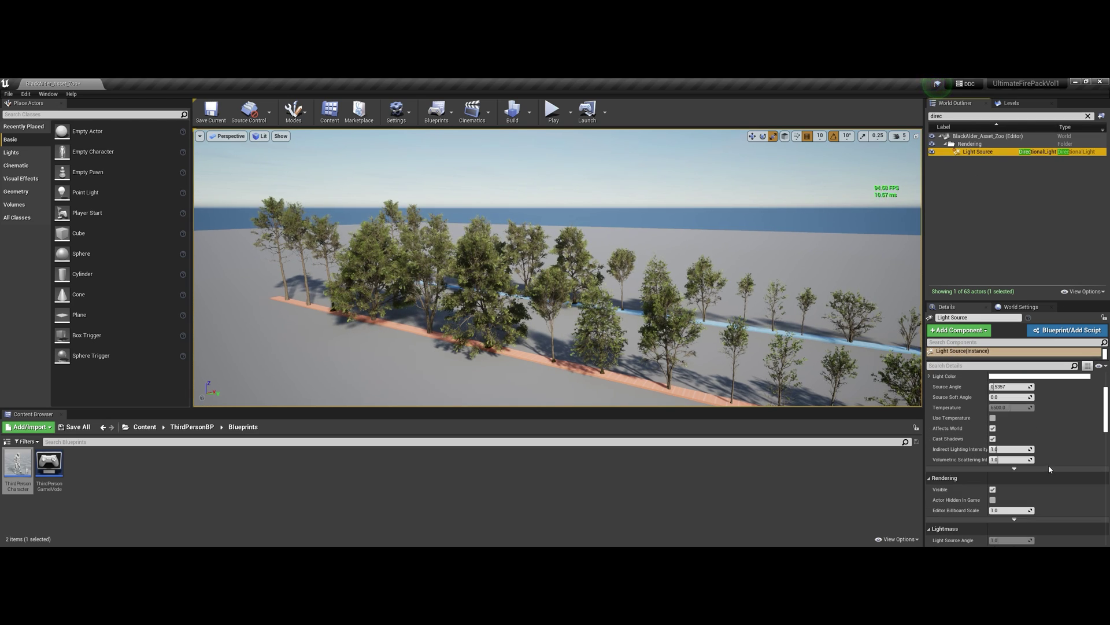
click(1016, 481)
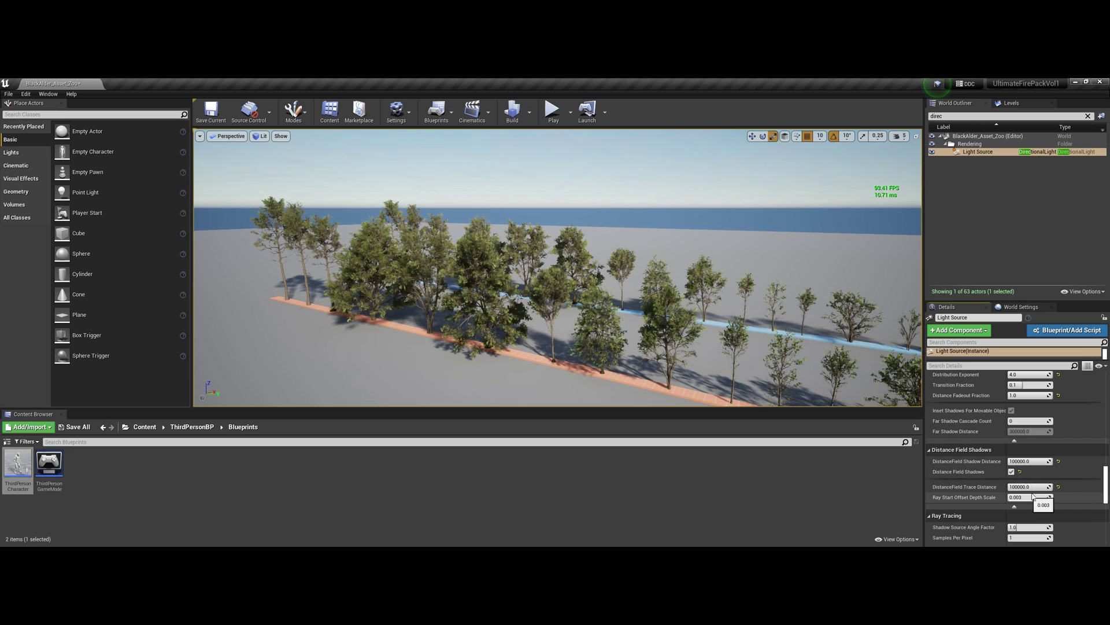
scroll(1027, 440, down, 2)
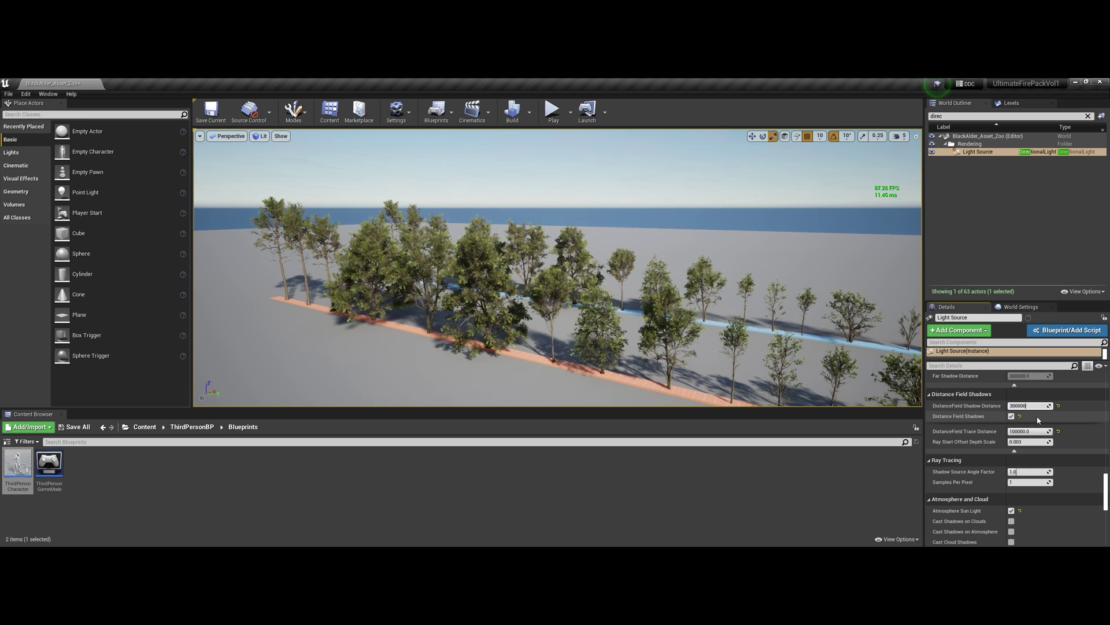
click(1037, 431)
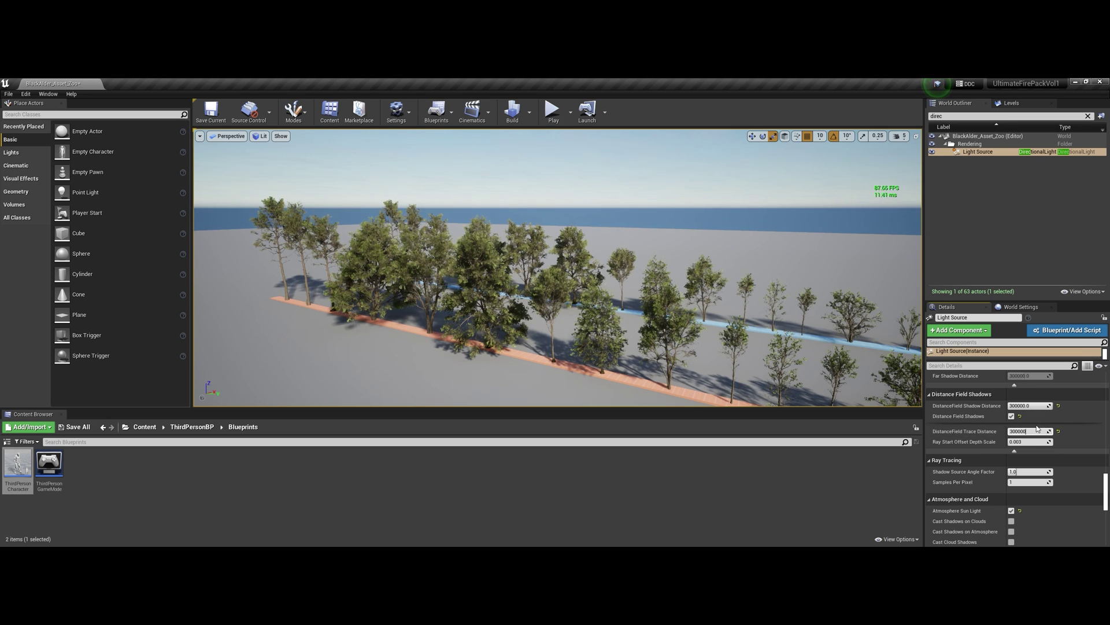
text(300000)
key(Return)
Examine the tree rows and their shadows from increasingly long distances in the Lit view
key(s)
right_drag(600, 279, 547, 279)
scroll(600, 279, down, 5)
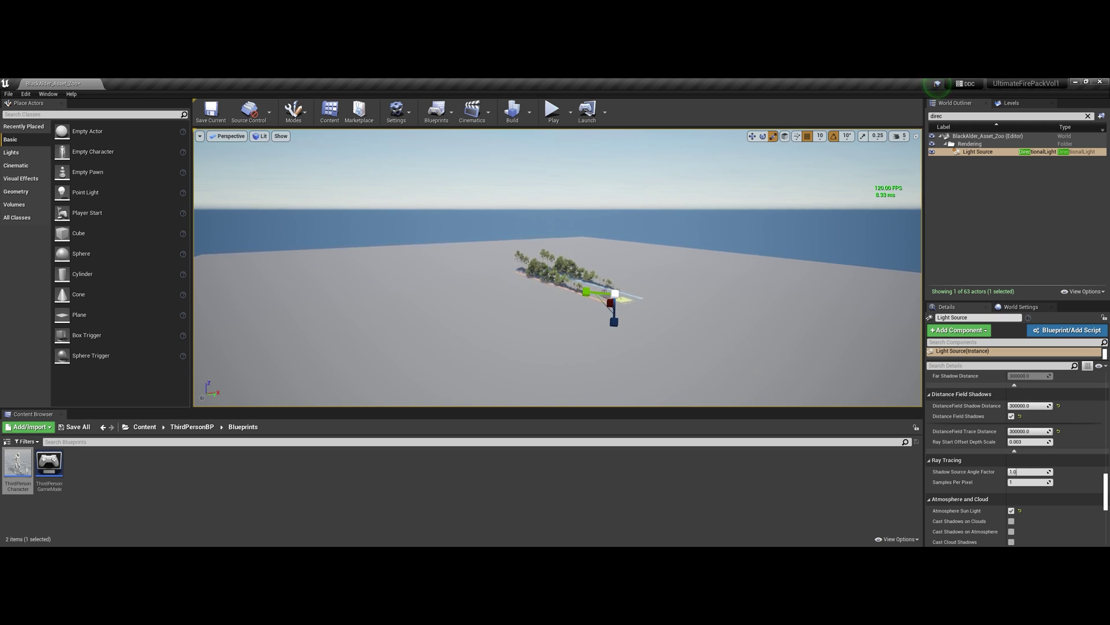
scroll(600, 279, down, 8)
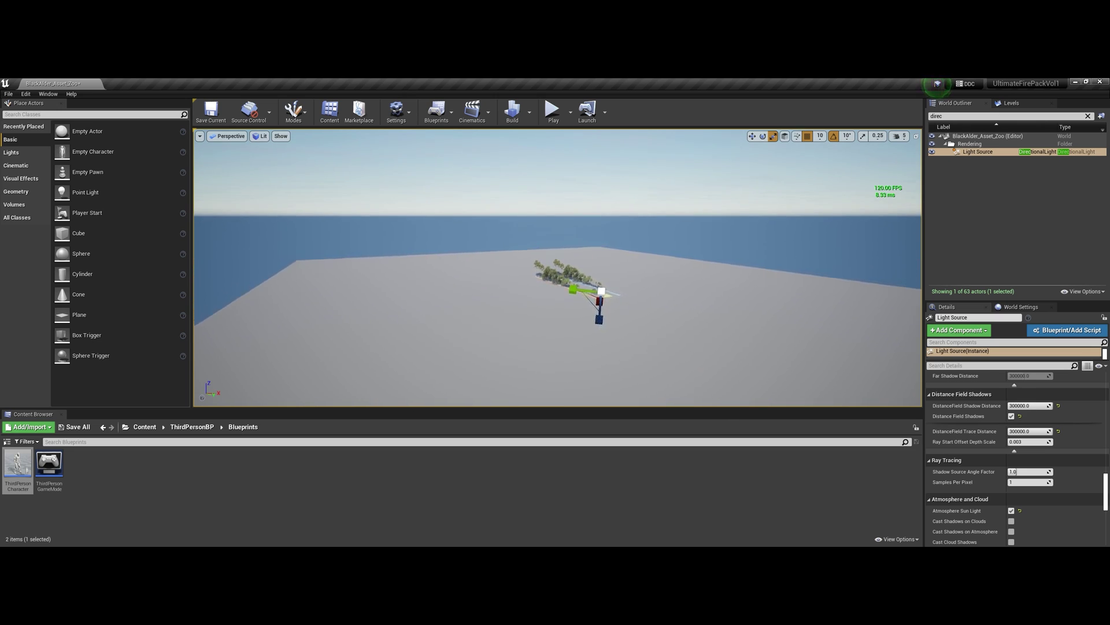
right_drag(651, 316, 651, 316)
key(s)
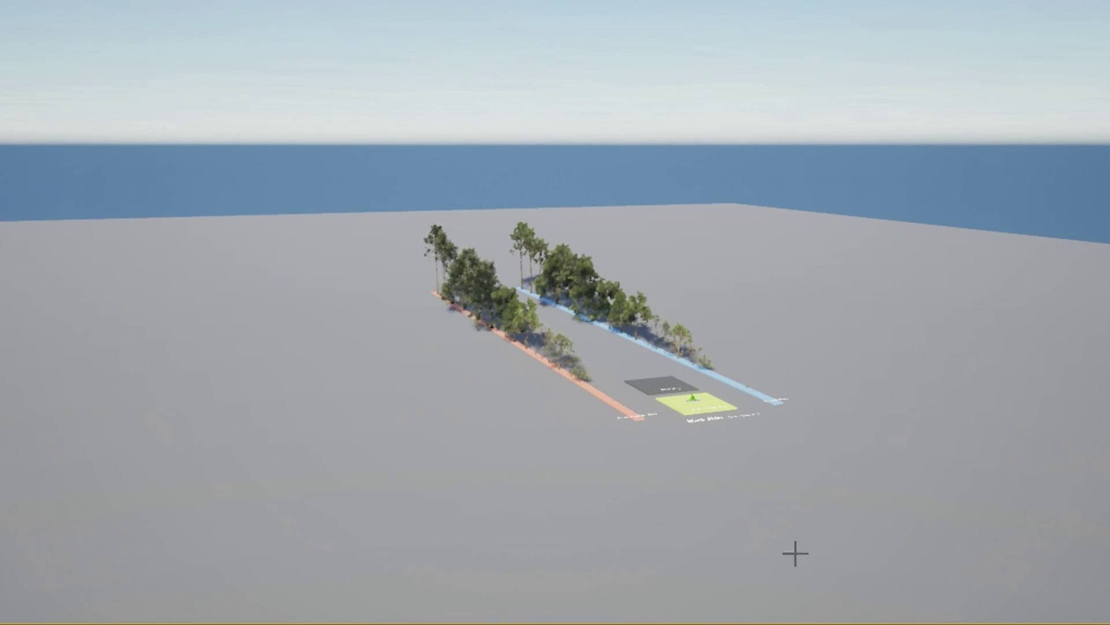
mouse_move(791, 550)
right_down()
mouse_move(803, 546)
mouse_move(787, 558)
right_up()
key(w)
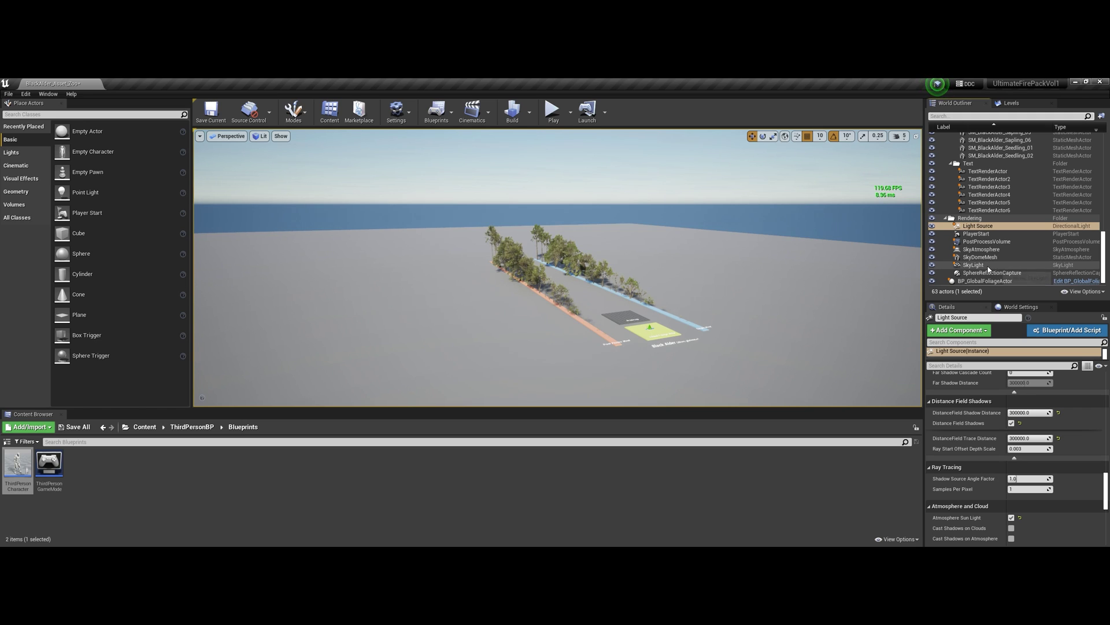
Select the SkyLight actor and enable its Real Time Capture
click(987, 266)
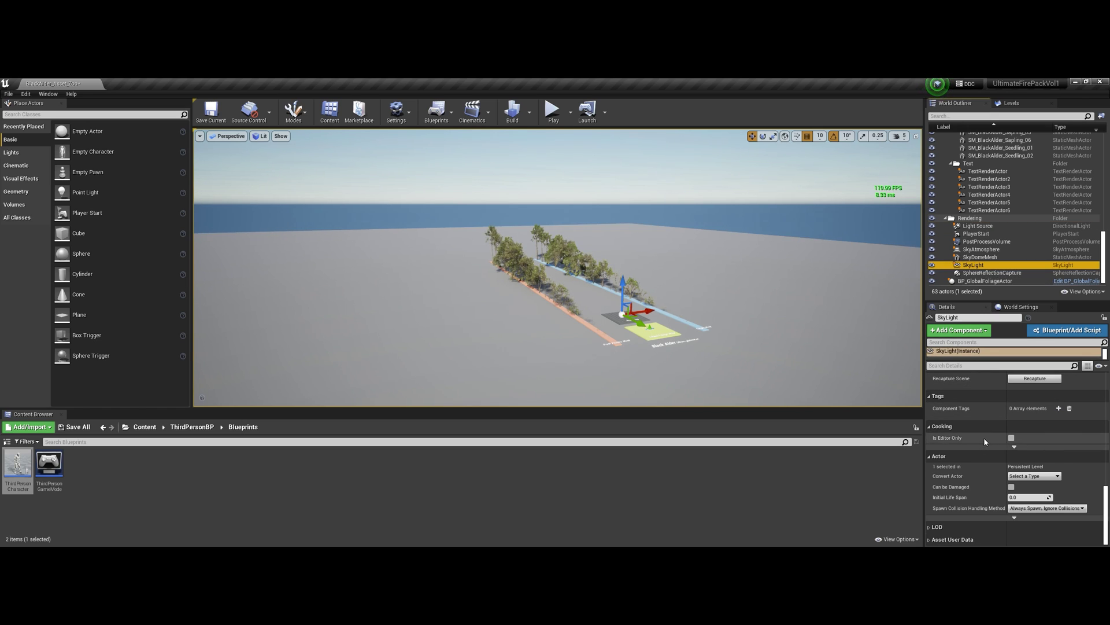
scroll(985, 441, up, 10)
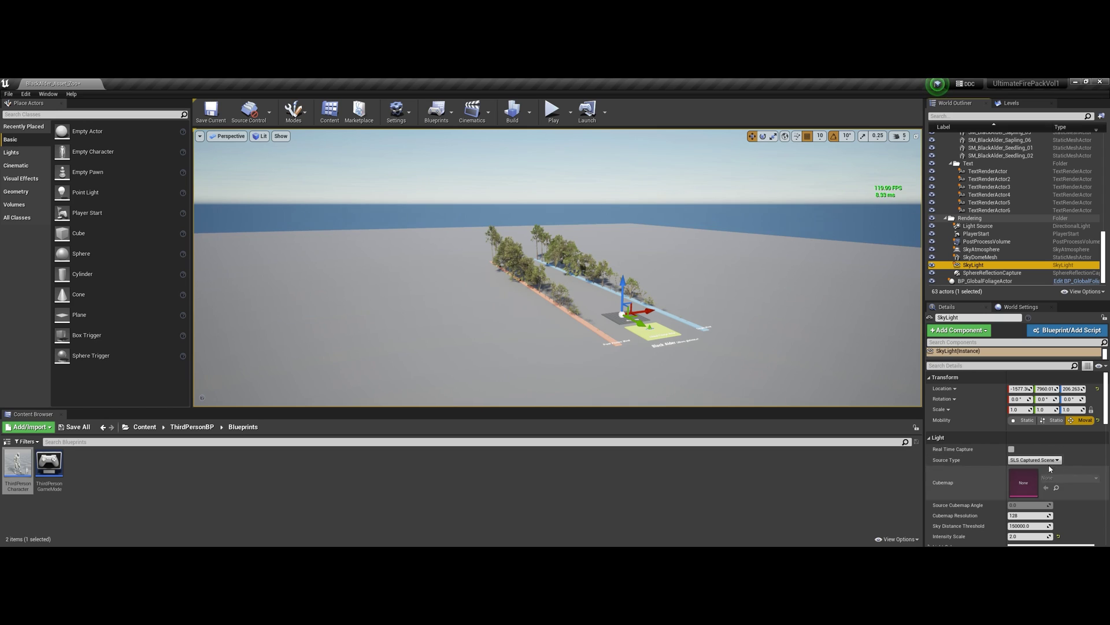
click(1011, 449)
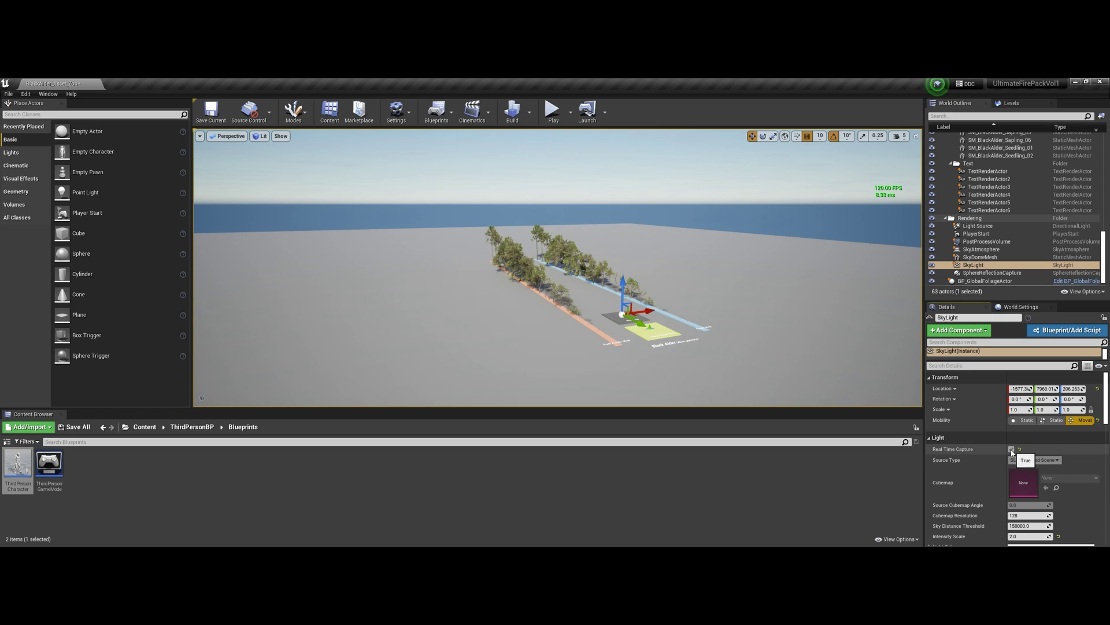
Inspect the hex value of the SkyLight's Occlusion Tint colour, then reset the tint to black
scroll(1018, 457, down, 10)
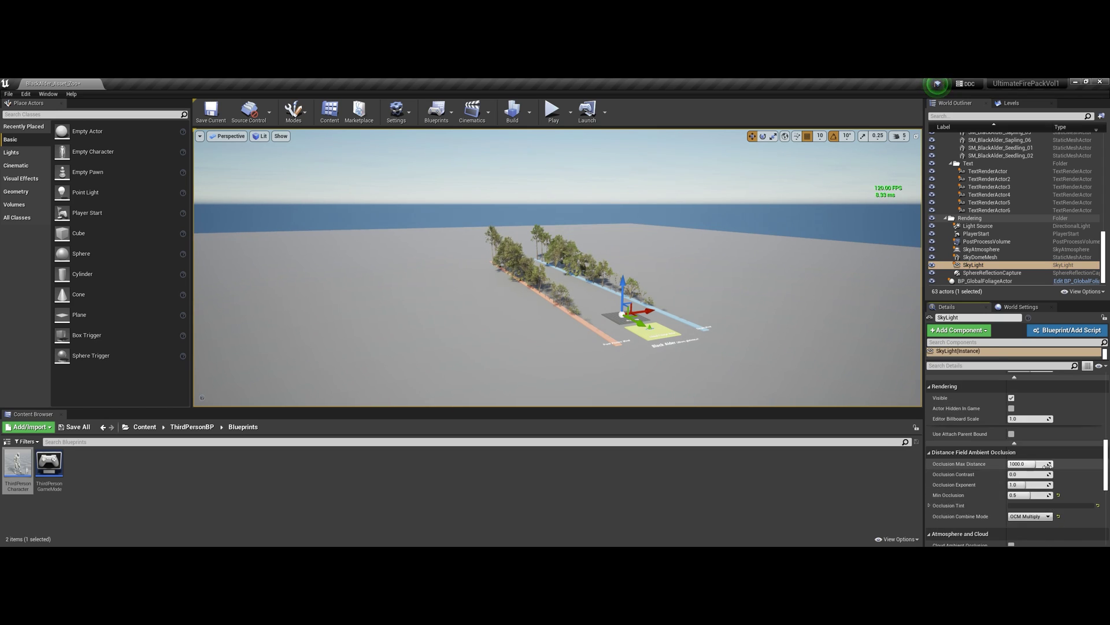
scroll(1028, 446, down, 2)
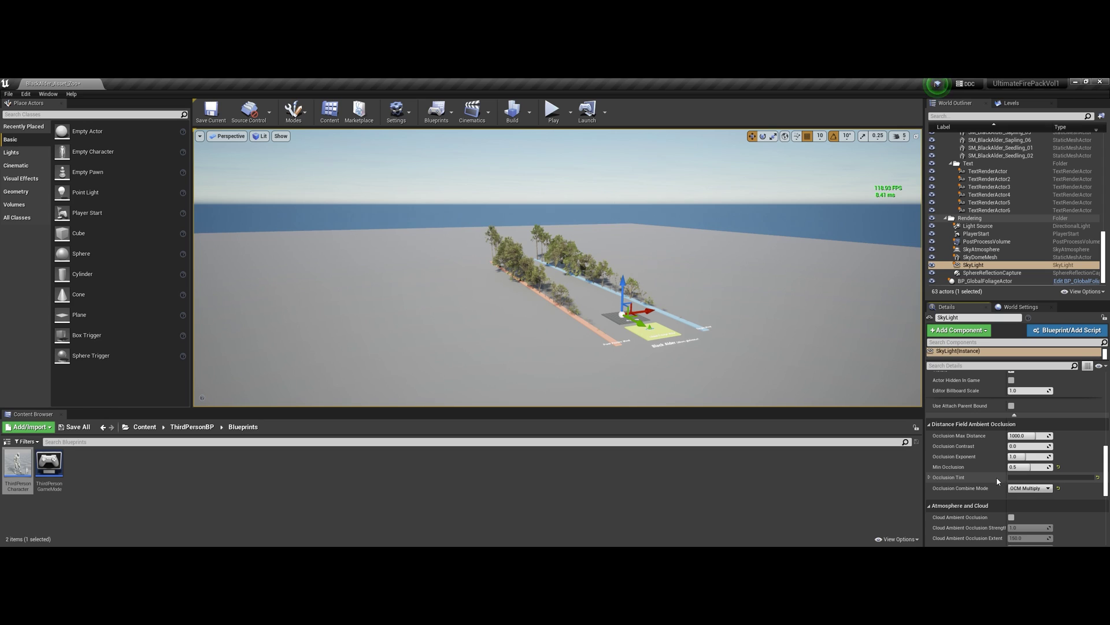
click(1078, 479)
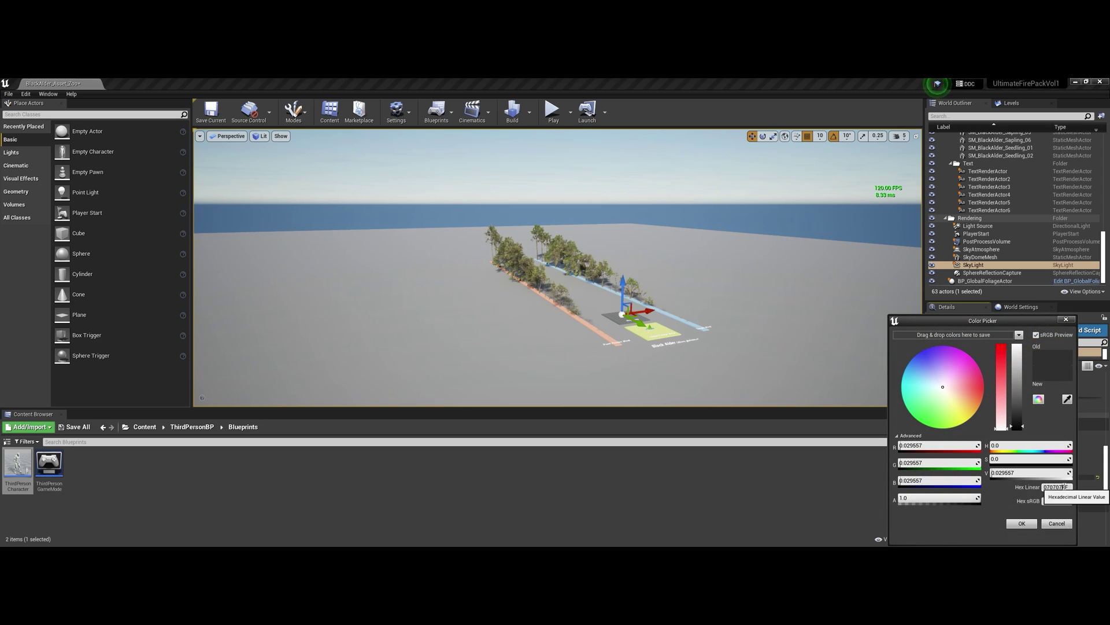
click(1063, 486)
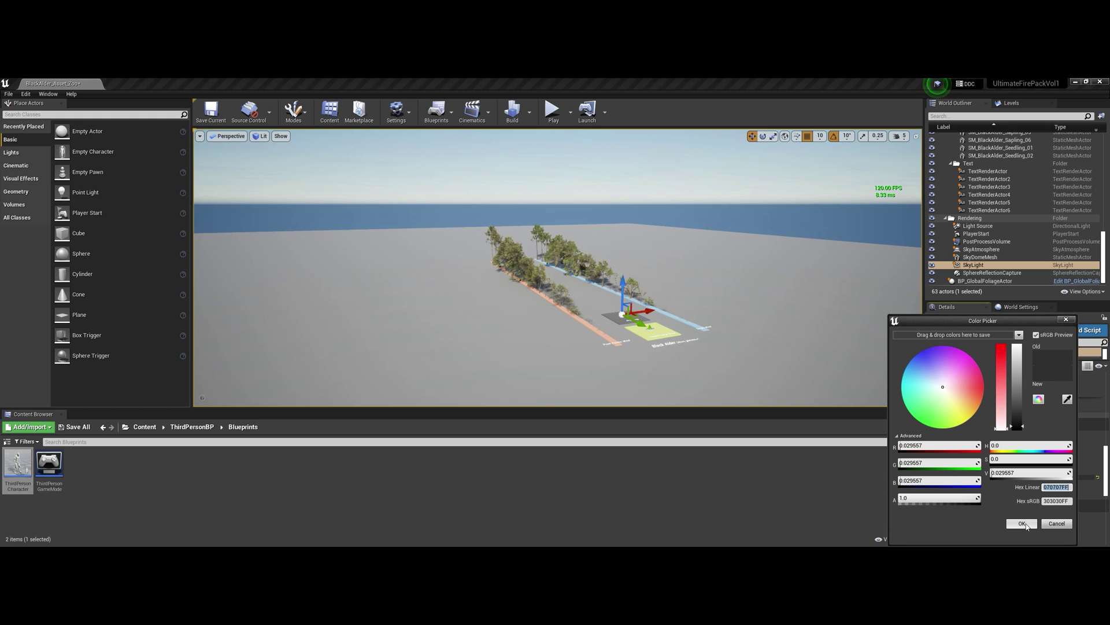
click(1024, 524)
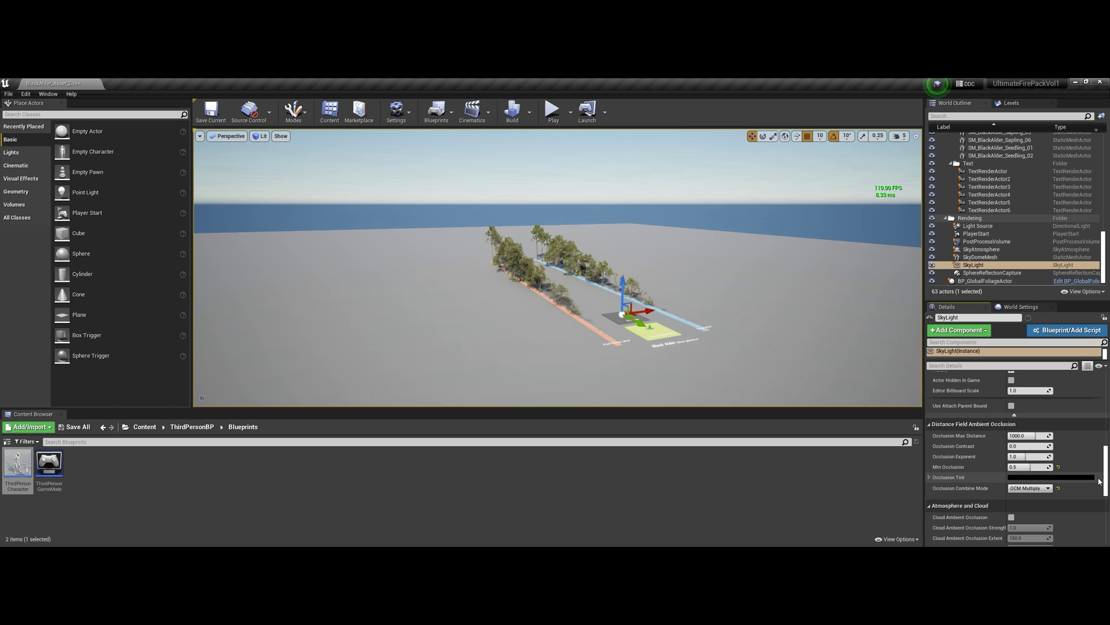
Examine the shading of the trees from between the two rows at ground level
right_drag(584, 272, 564, 238)
key(s)
key(d)
key(w)
key(w)
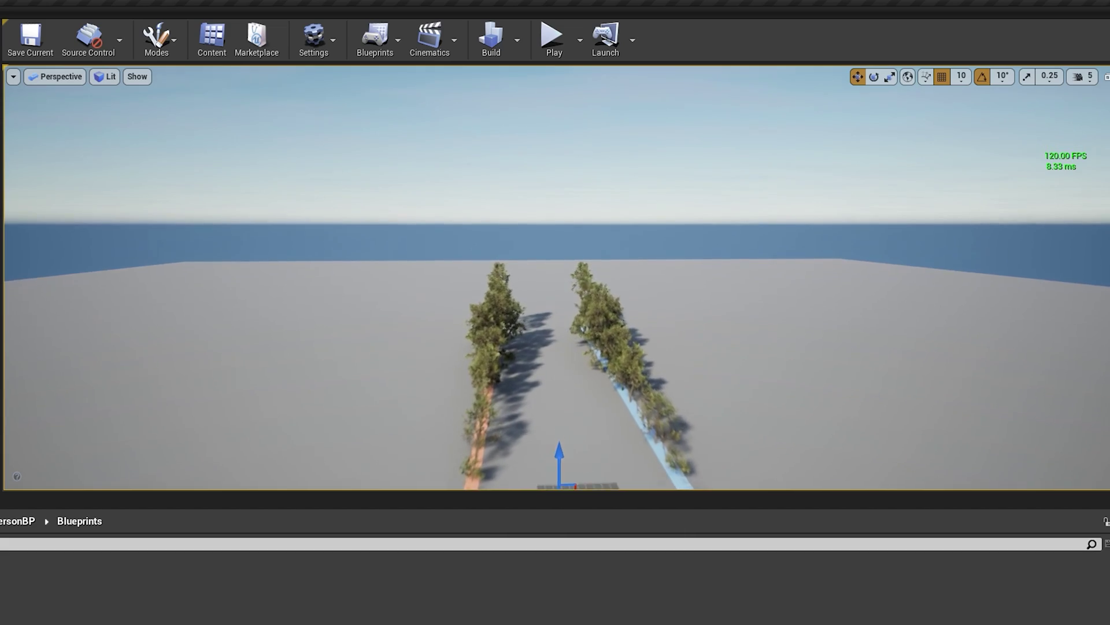
key(w)
right_drag(636, 289, 636, 289)
right_drag(837, 379, 836, 379)
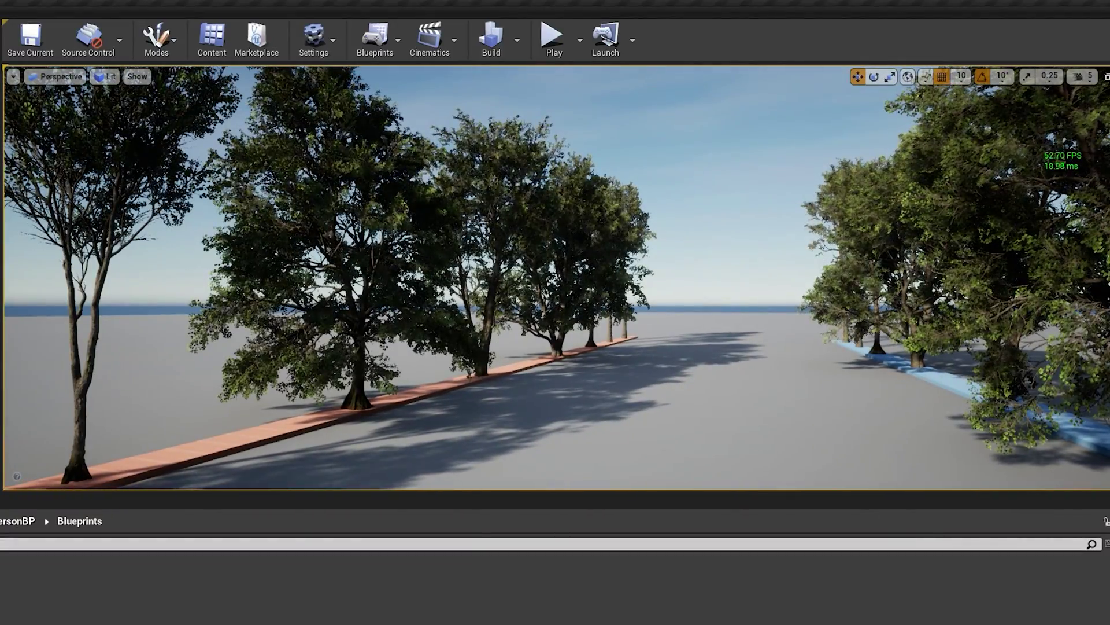
Brighten the SkyLight's Occlusion Tint to a grey with a value of 0.078125
click(1109, 576)
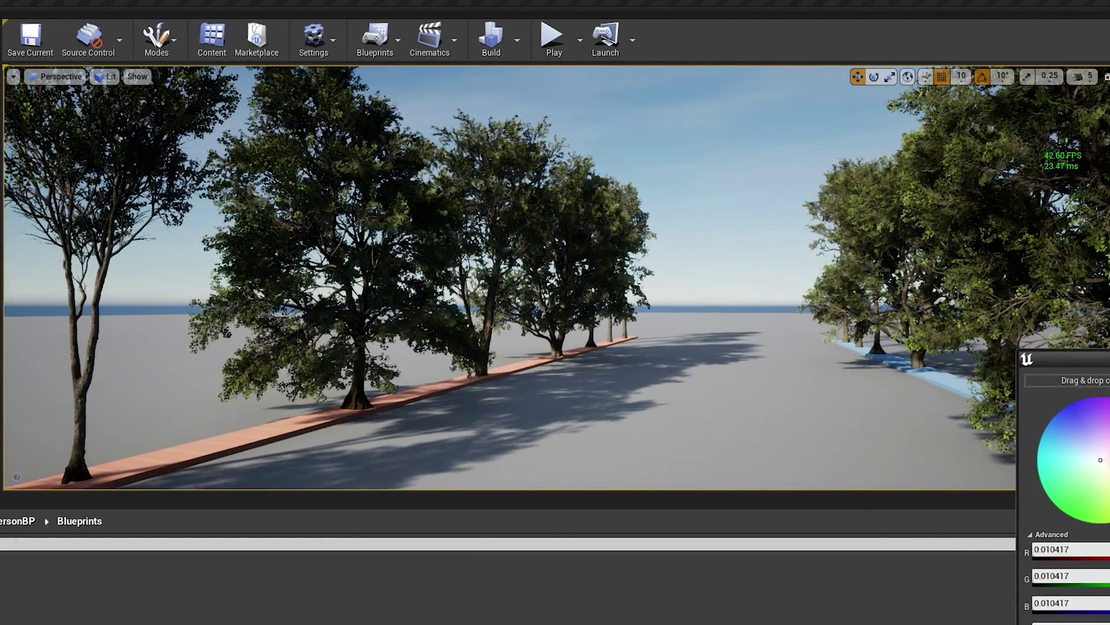
drag(1109, 520, 1109, 515)
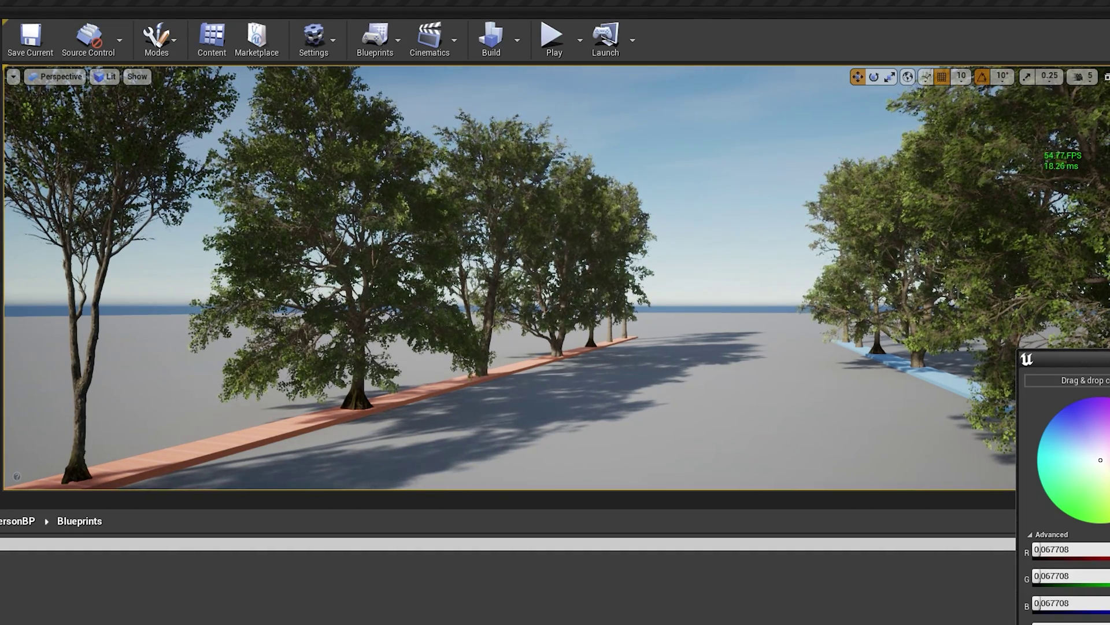
drag(988, 423, 988, 423)
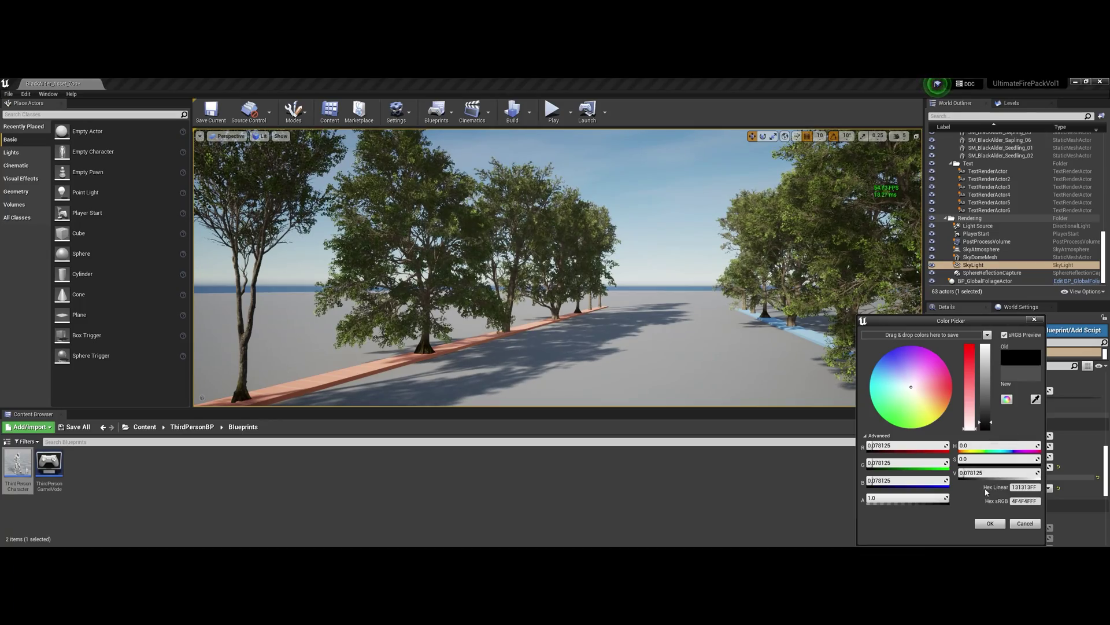
click(990, 524)
Bring the large trees close into view and darken the SkyLight's Occlusion Tint to a grey value of about 0.057
right_drag(689, 339, 278, 370)
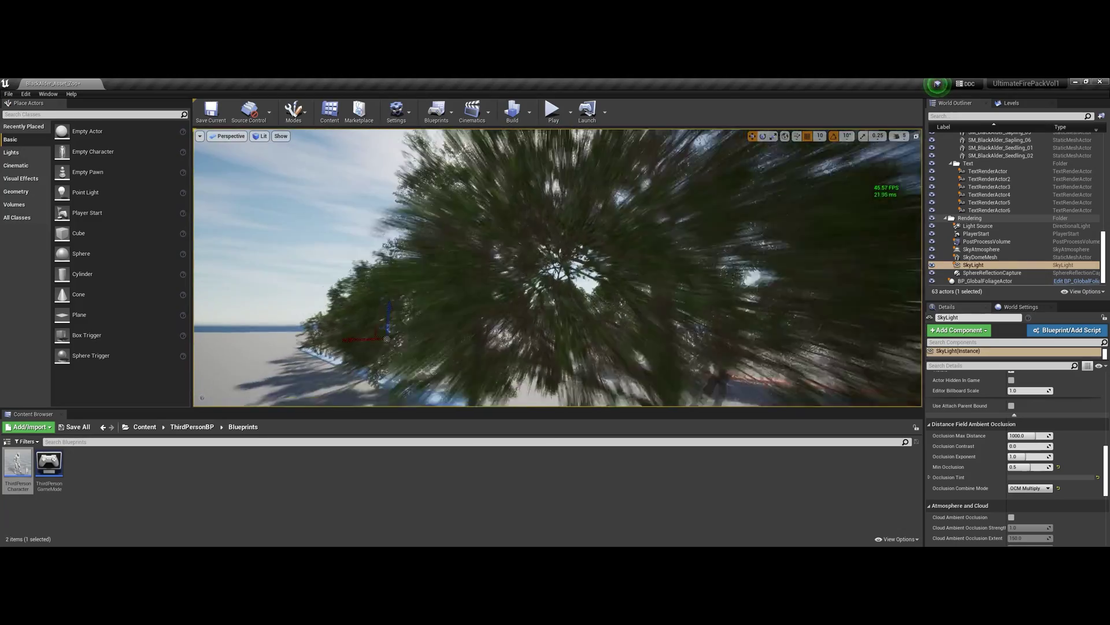
click(1063, 480)
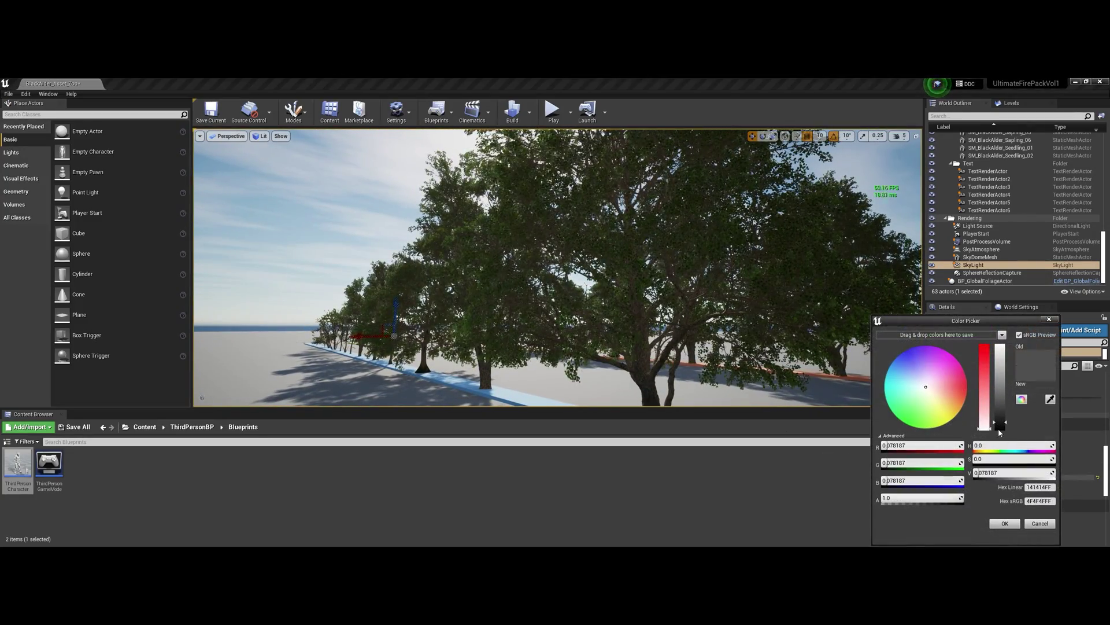
drag(1004, 423, 1003, 425)
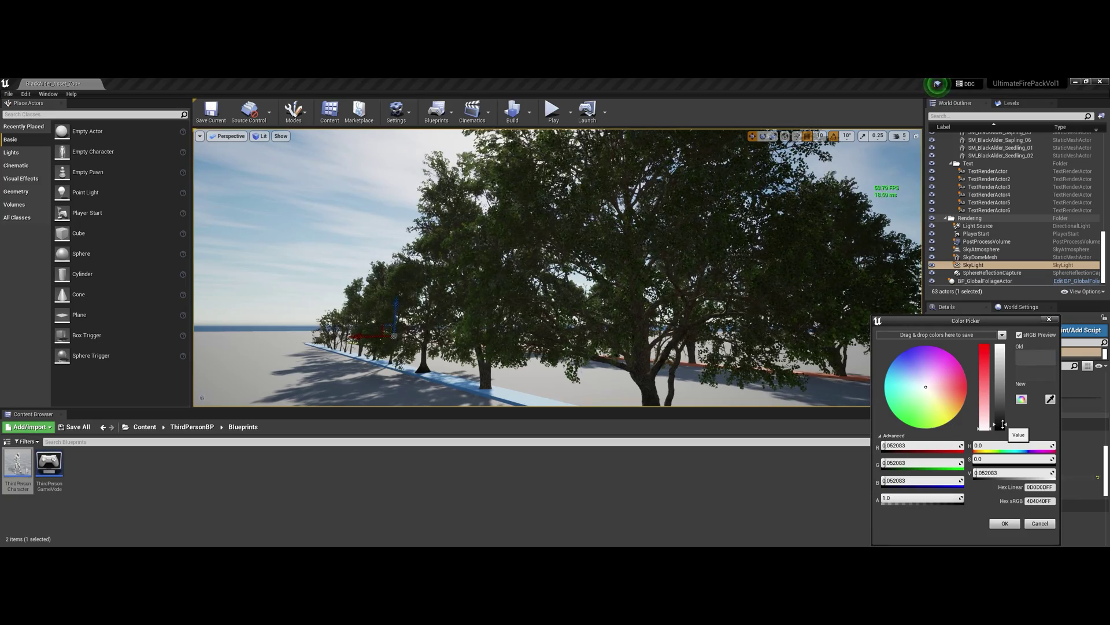
Examine the effect of the occlusion tint on the trees up close and from far away
key(w)
mouse_move(557, 267)
right_down()
mouse_move(520, 301)
mouse_move(544, 179)
mouse_move(521, 324)
mouse_move(604, 339)
mouse_move(570, 338)
mouse_move(570, 310)
mouse_move(613, 329)
mouse_move(566, 272)
right_up()
key(s)
key(s)
key(a)
key(w)
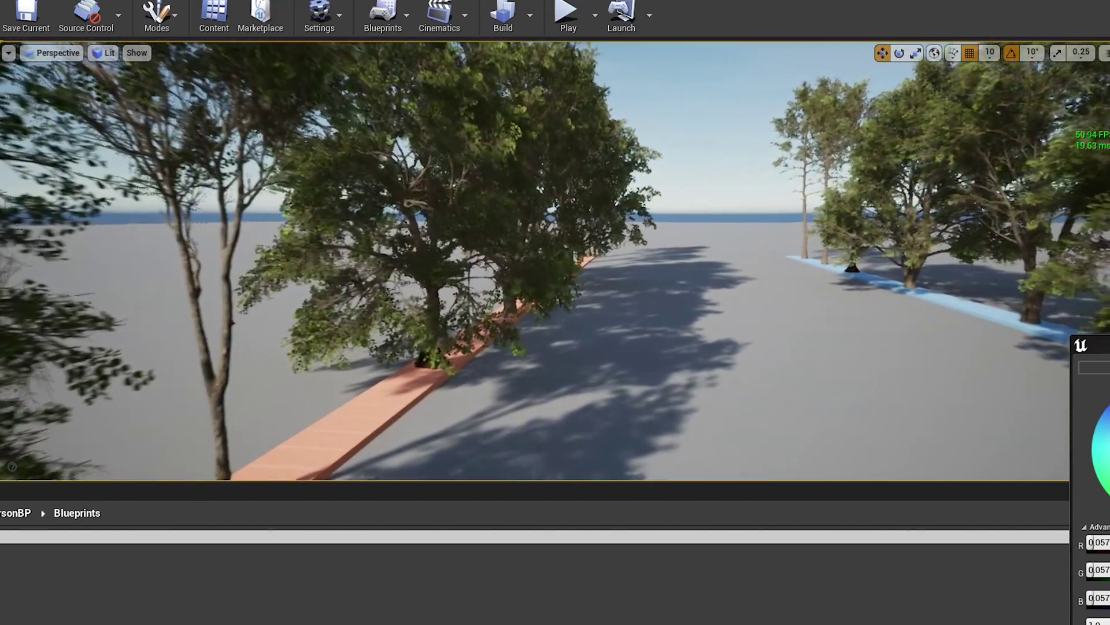
key(s)
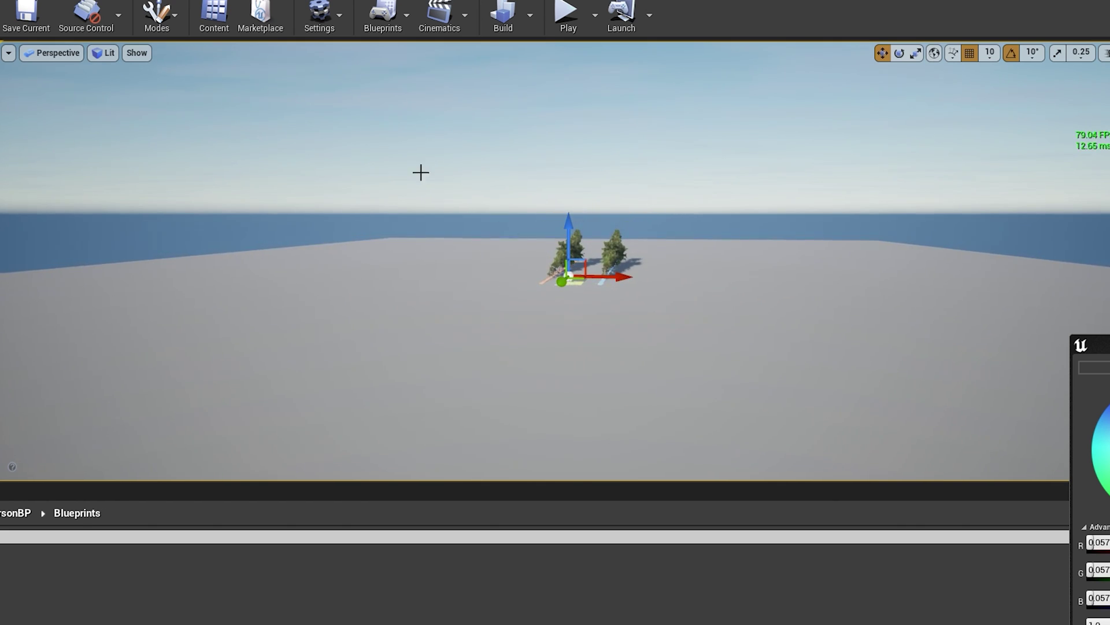
right_drag(509, 232, 507, 227)
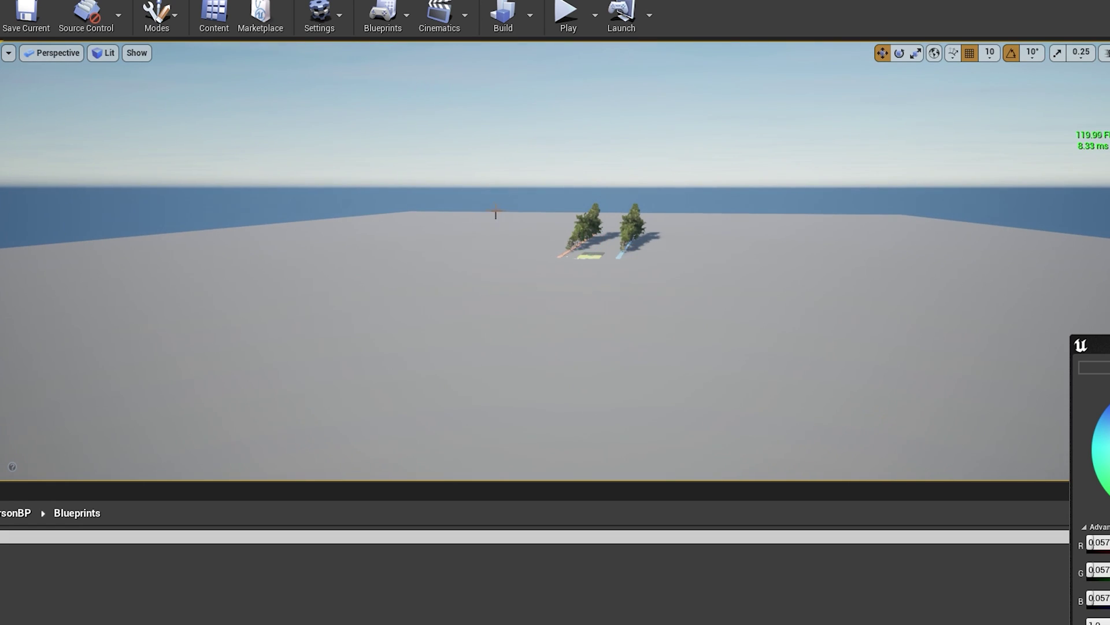
Check the distant trees' geometry in Brush Wireframe, then return the viewport to Lit
click(113, 55)
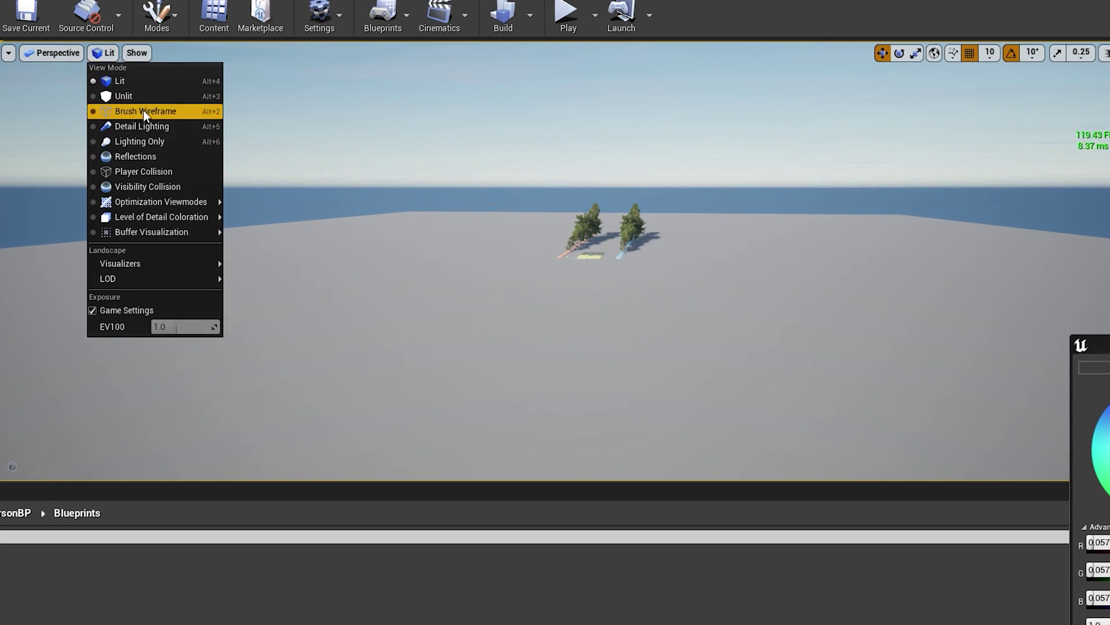
click(144, 110)
click(129, 52)
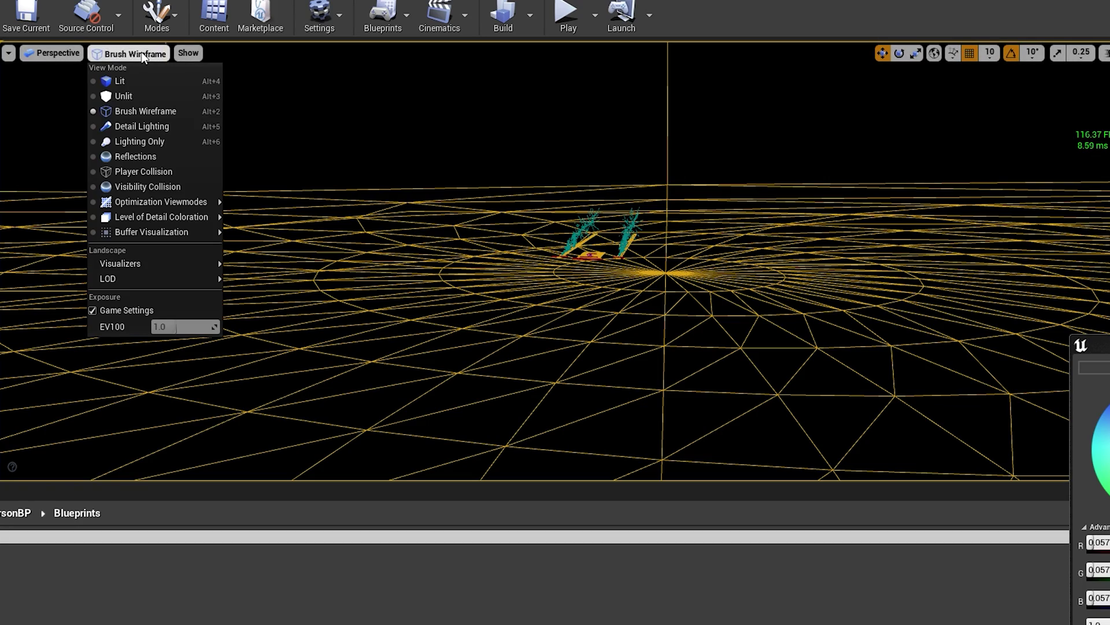
click(134, 81)
Play the level from a spot on the ground far from the trees and compare them in wireframe and lit rendering
right_drag(492, 239, 492, 239)
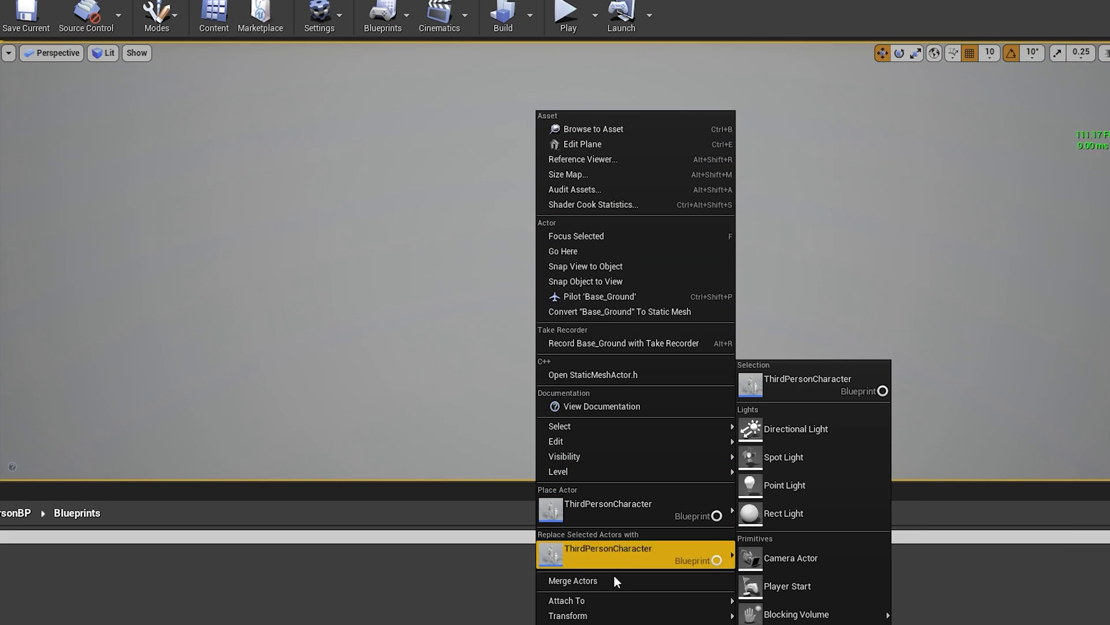
click(596, 622)
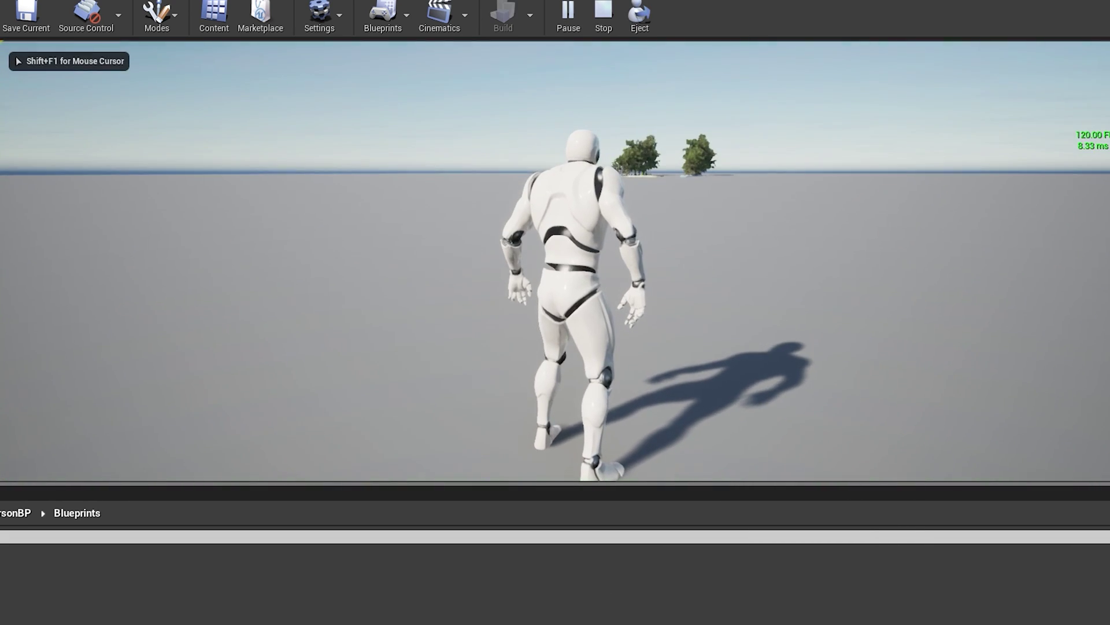
key(F1)
key(F3)
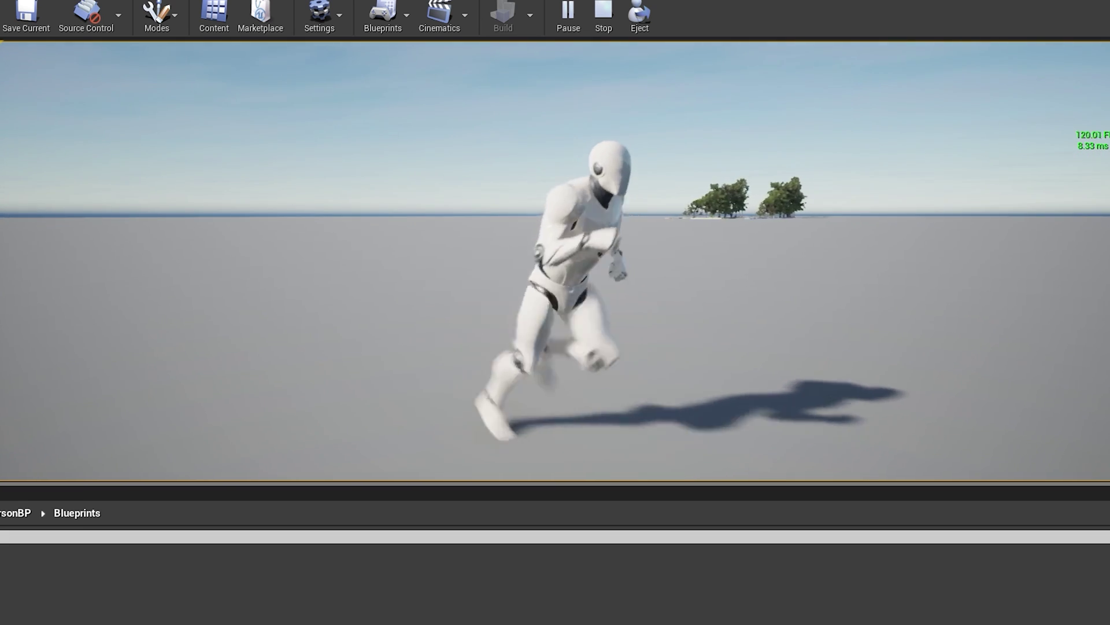
key(F1)
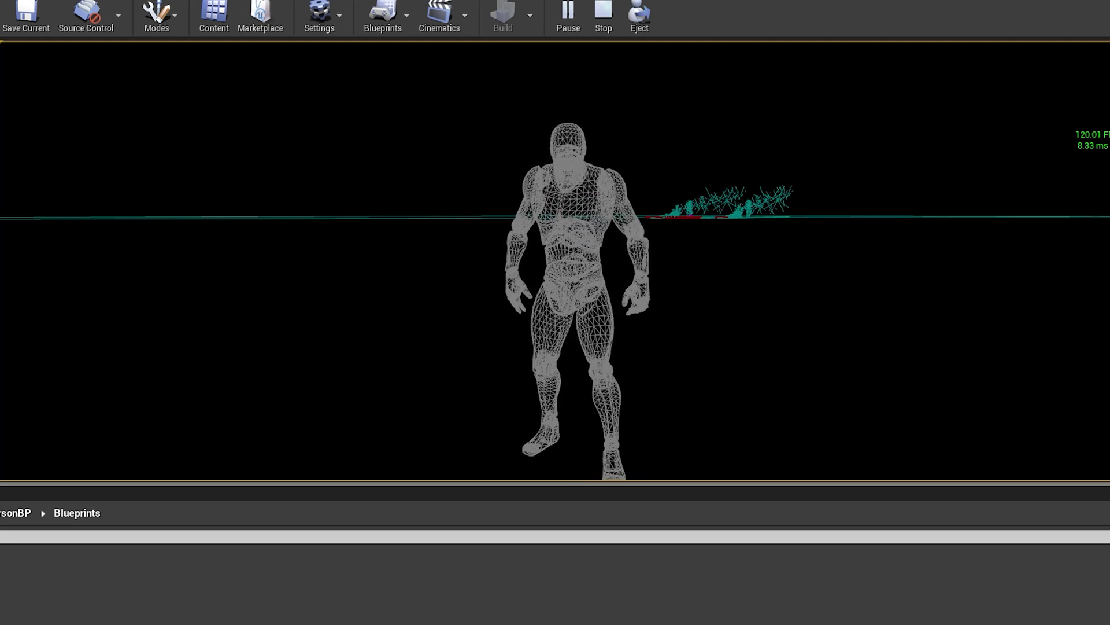
key(F3)
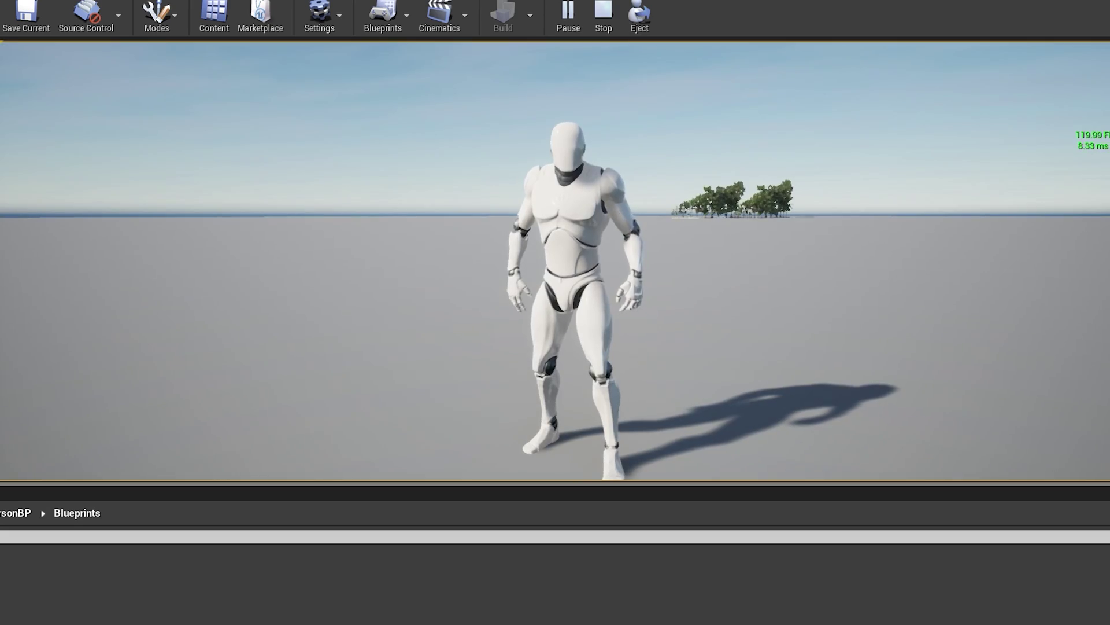
Run the character up to the Black Alder tree rows and expand the play view to full screen
key(w)
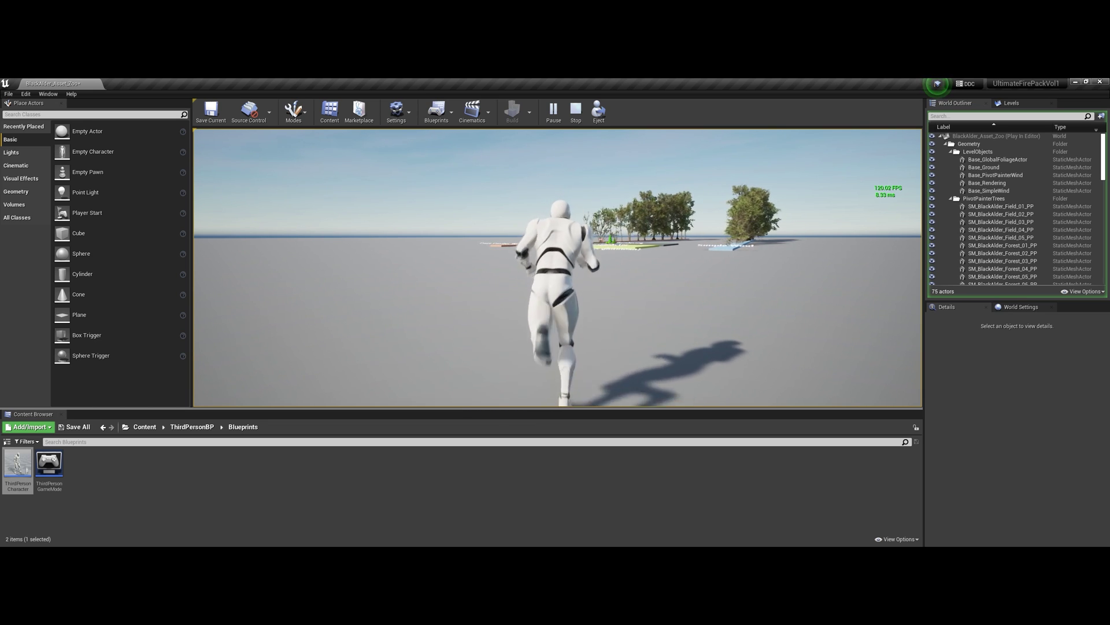
key(a)
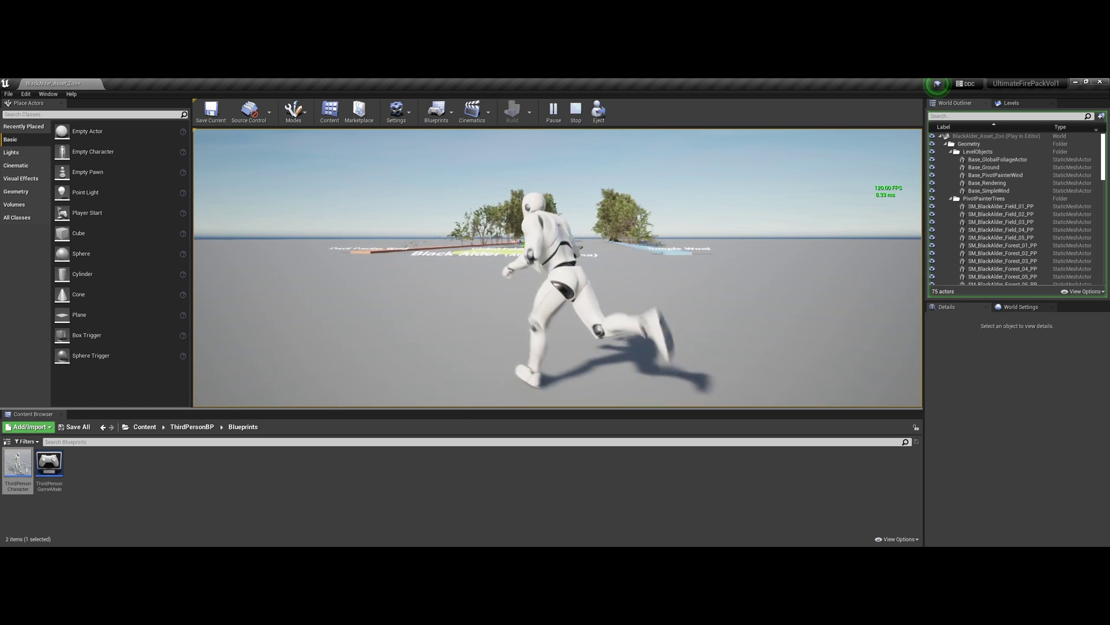
key(w)
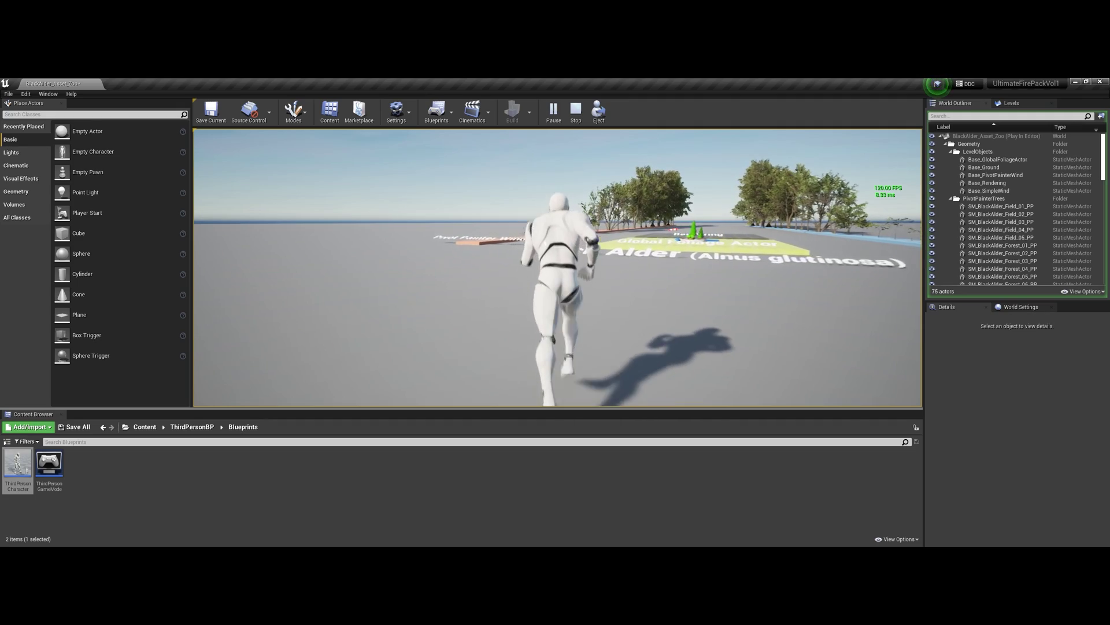
key(w)
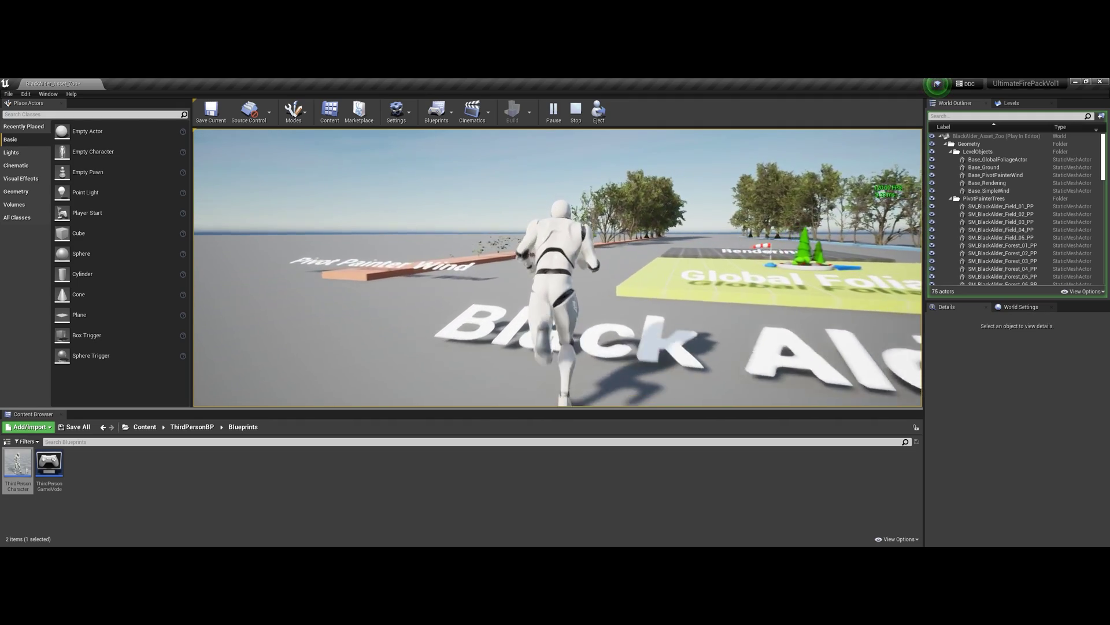
key(w)
key(F11)
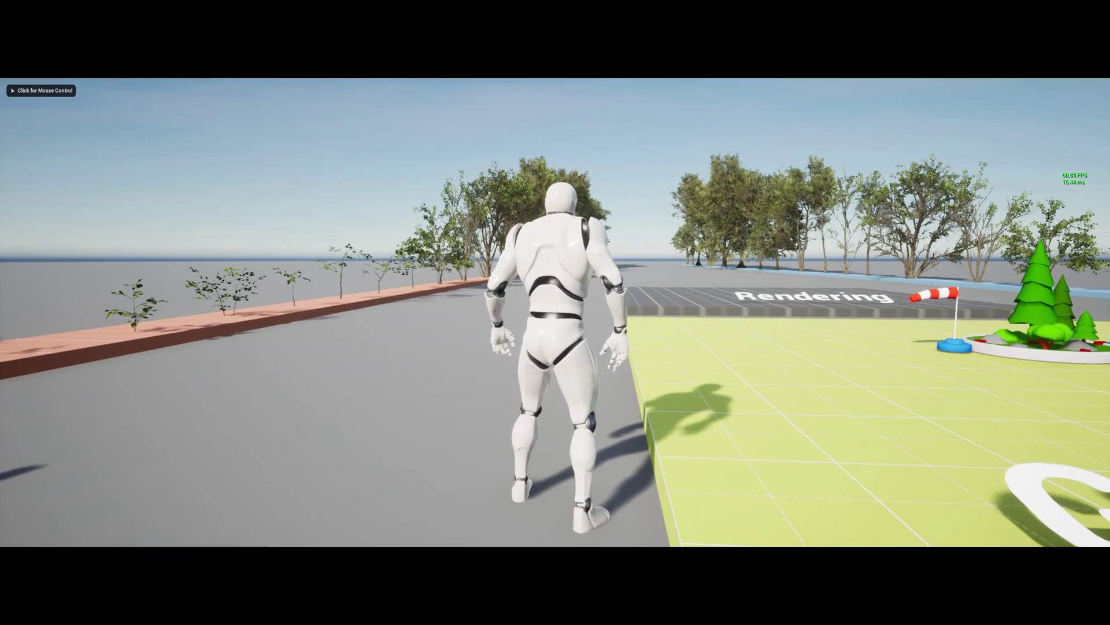